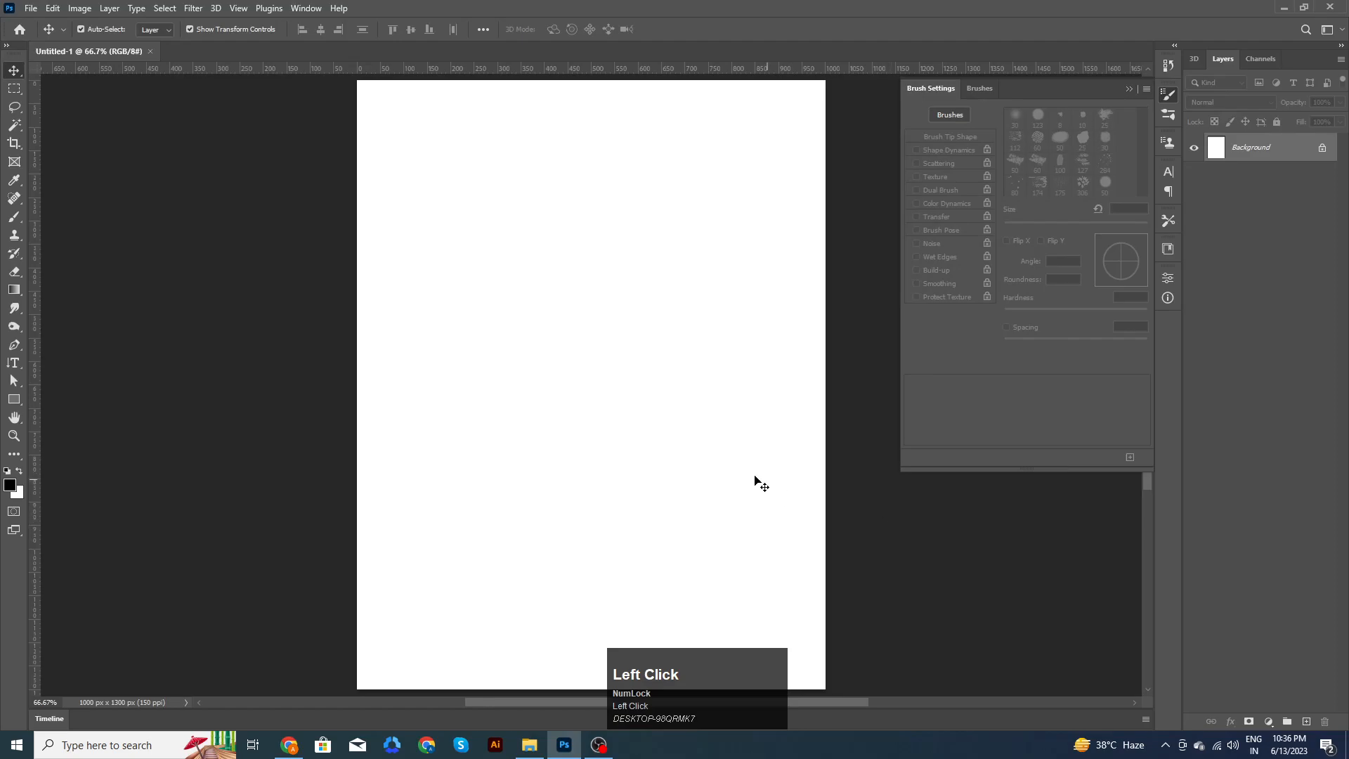
Step: Place the 2cac9a9479.jpg grunge texture from the Basketball folder on the canvas and scale it proportionally to about 347.5%
left_click(756, 473)
key("space")
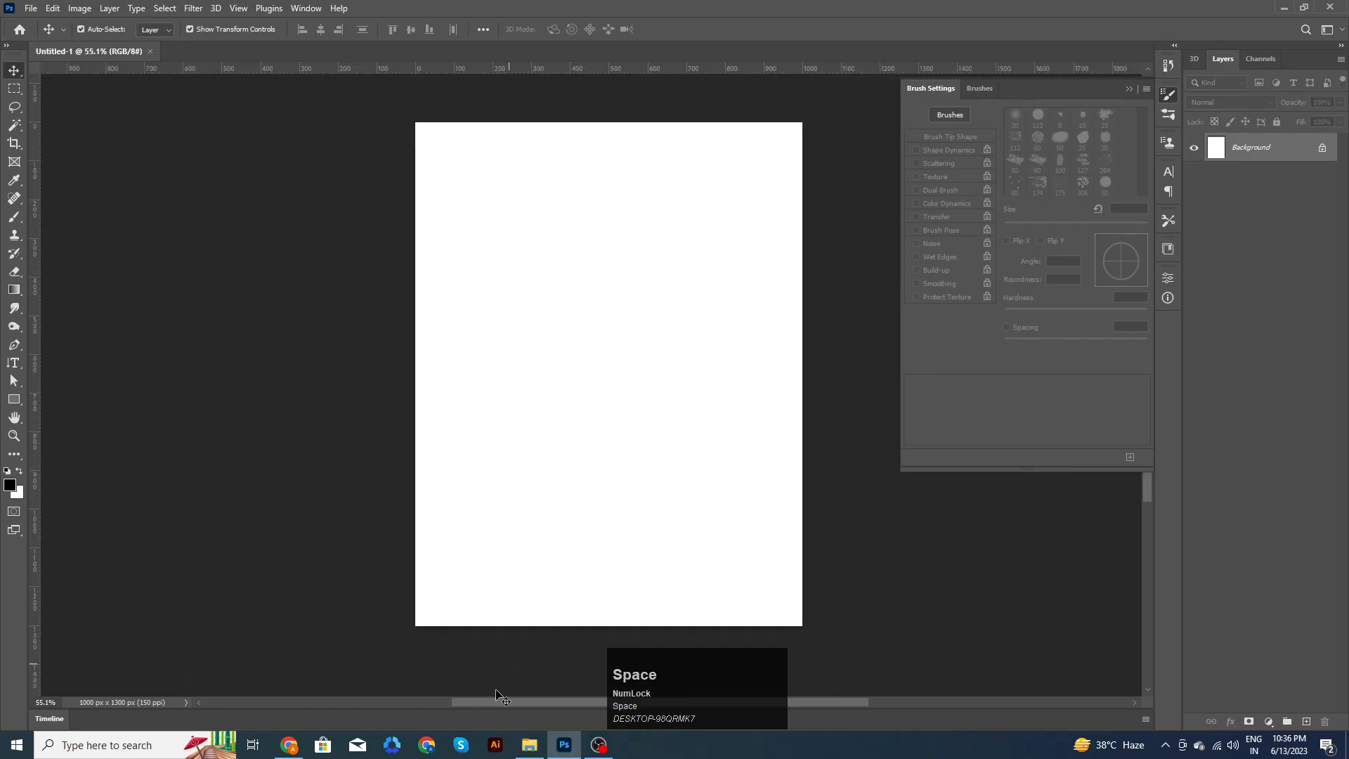
left_click(529, 745)
left_click_drag(313, 114, 680, 494)
key("alt")
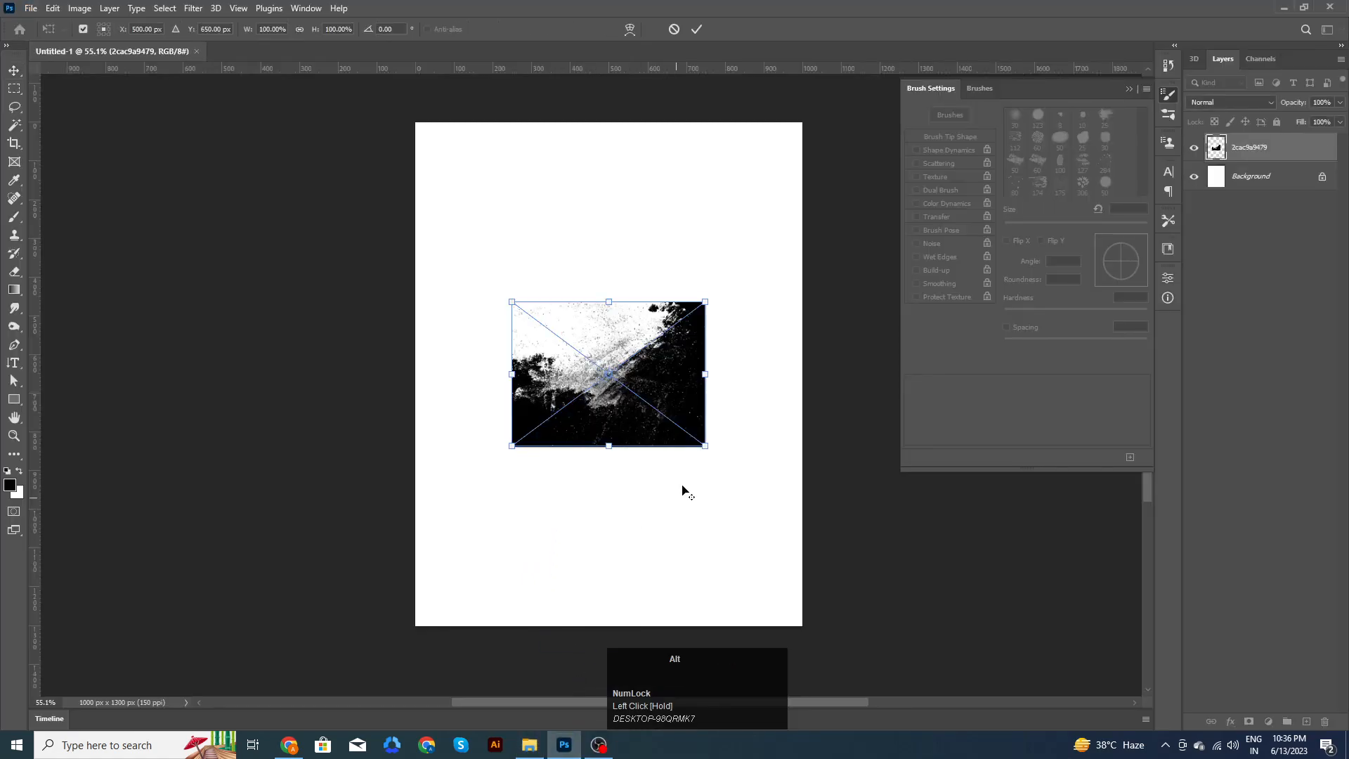
left_click_drag(703, 447, 915, 665)
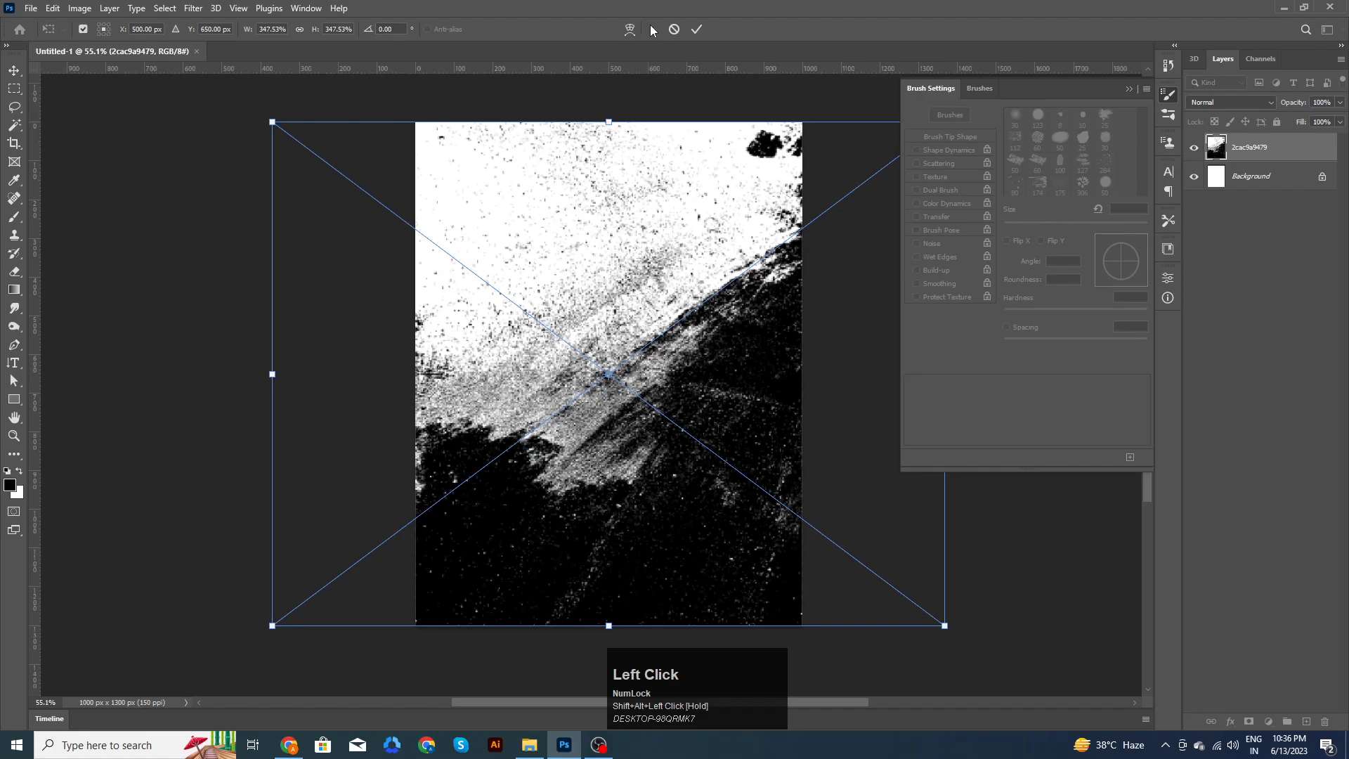
left_click(698, 30)
Step: Enlarge the placed grunge texture slightly to about 349.7% so it fully covers the canvas edges
scroll(712, 321, "down", 2)
left_click(949, 544)
left_click_drag(964, 541, 771, 563)
left_click(644, 481)
left_click(696, 30)
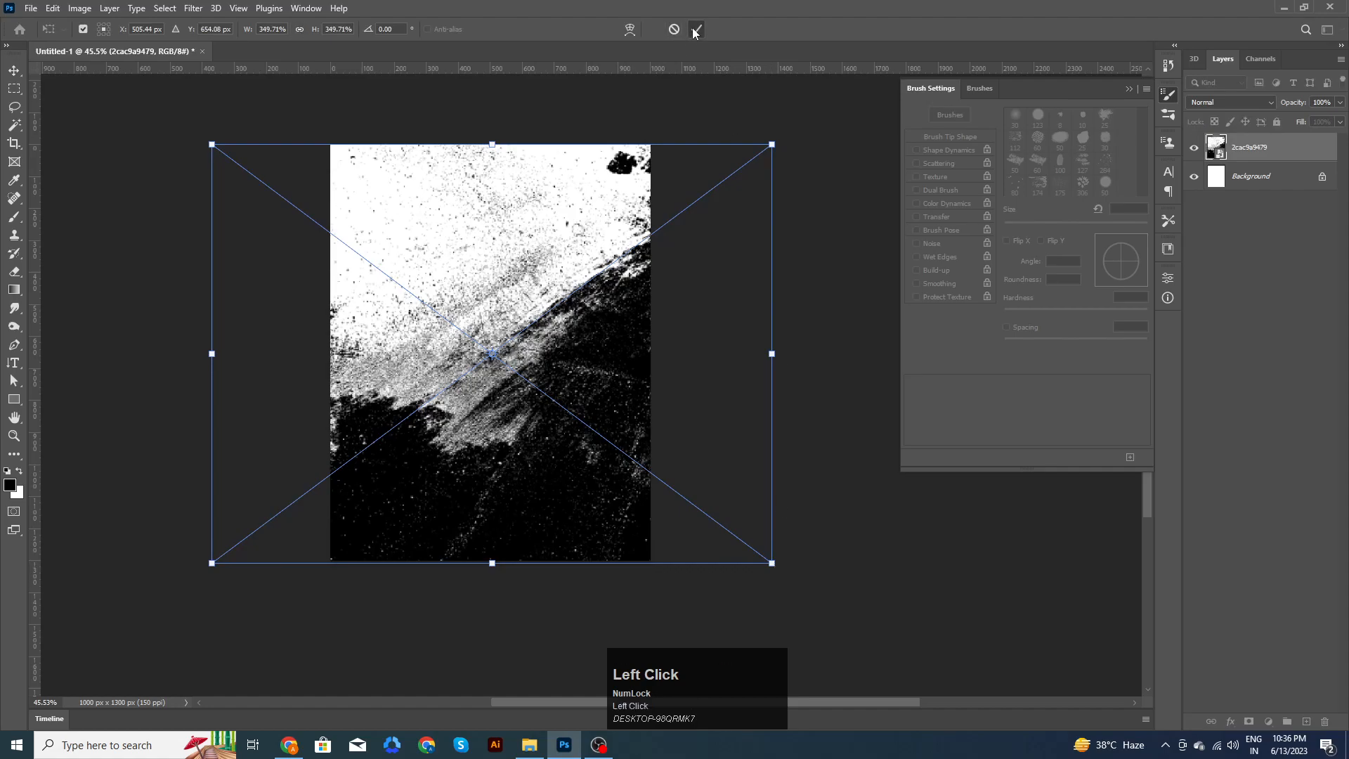
Step: Add a Solid Color fill layer with colour #0e0e0e directly above the Background layer
left_click(1282, 181)
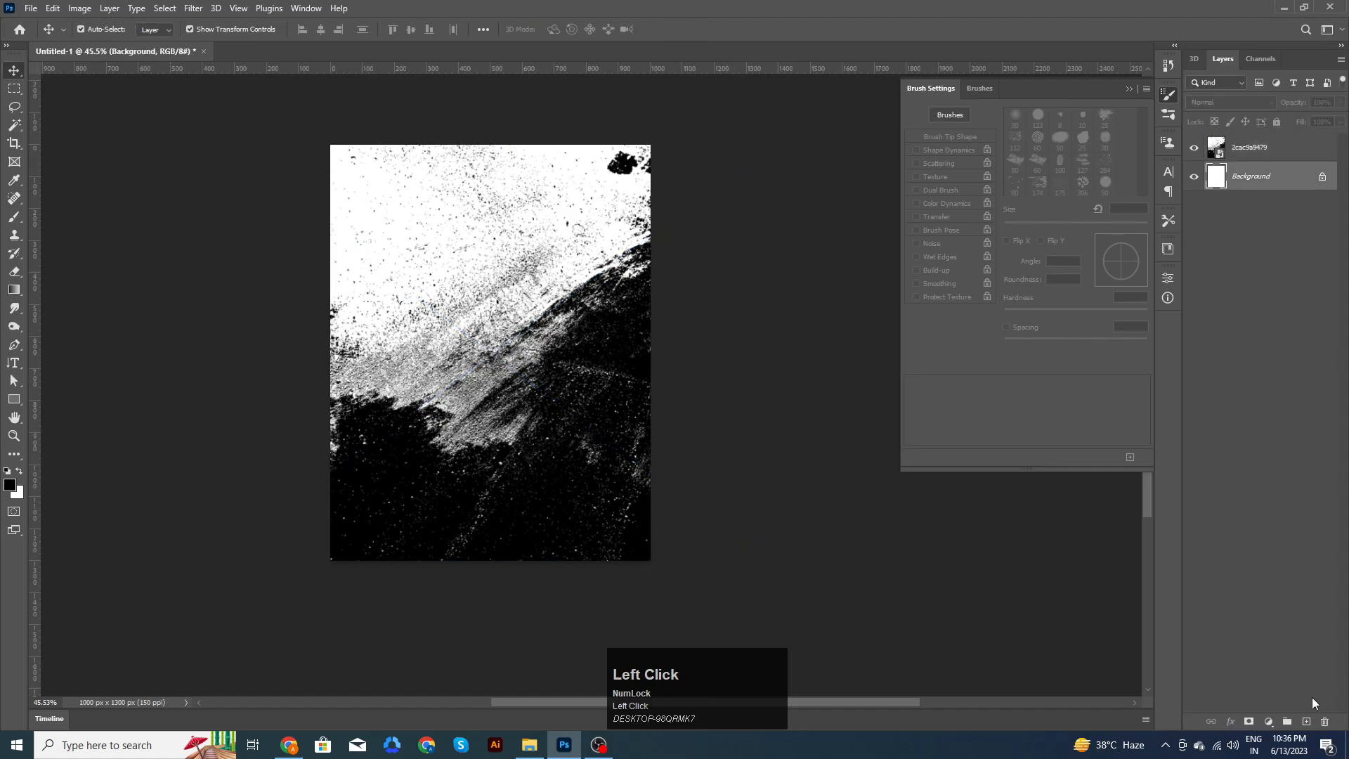
left_click(1268, 721)
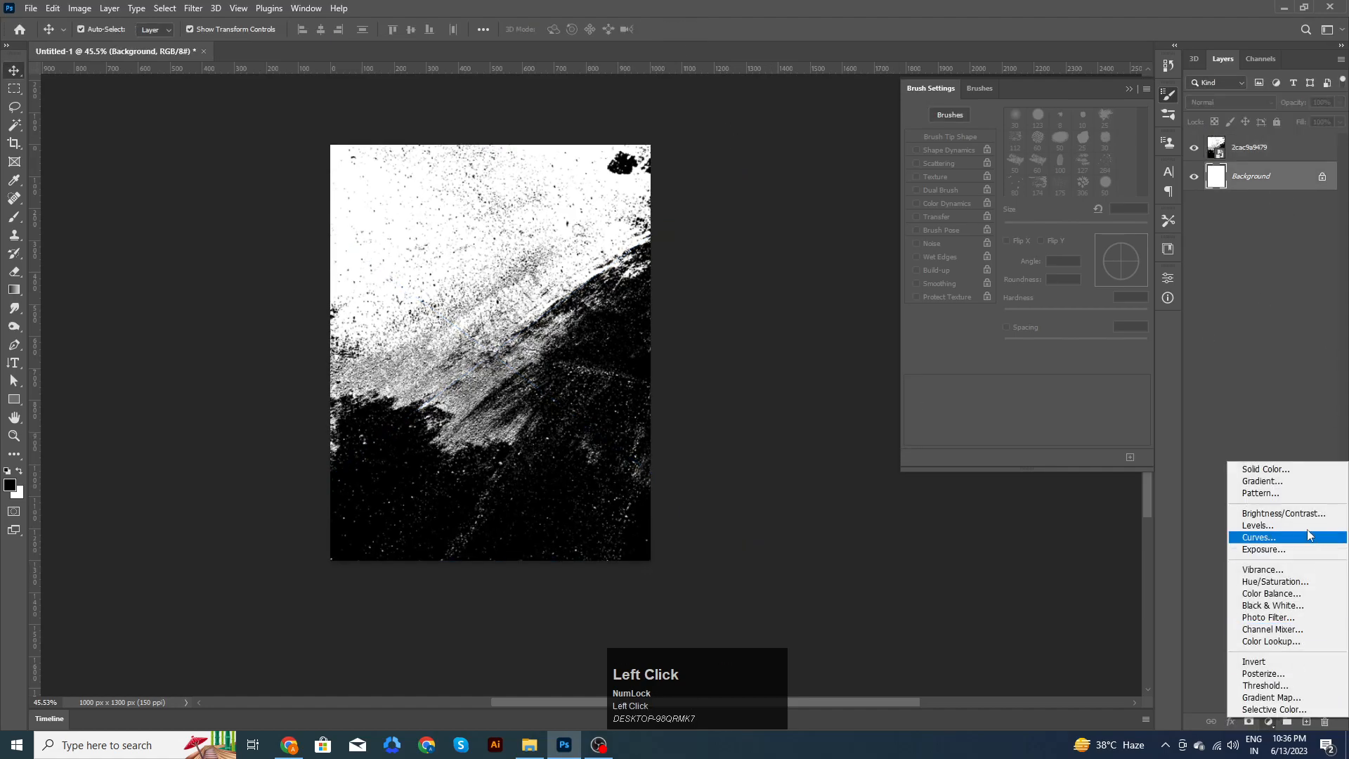
left_click(1279, 472)
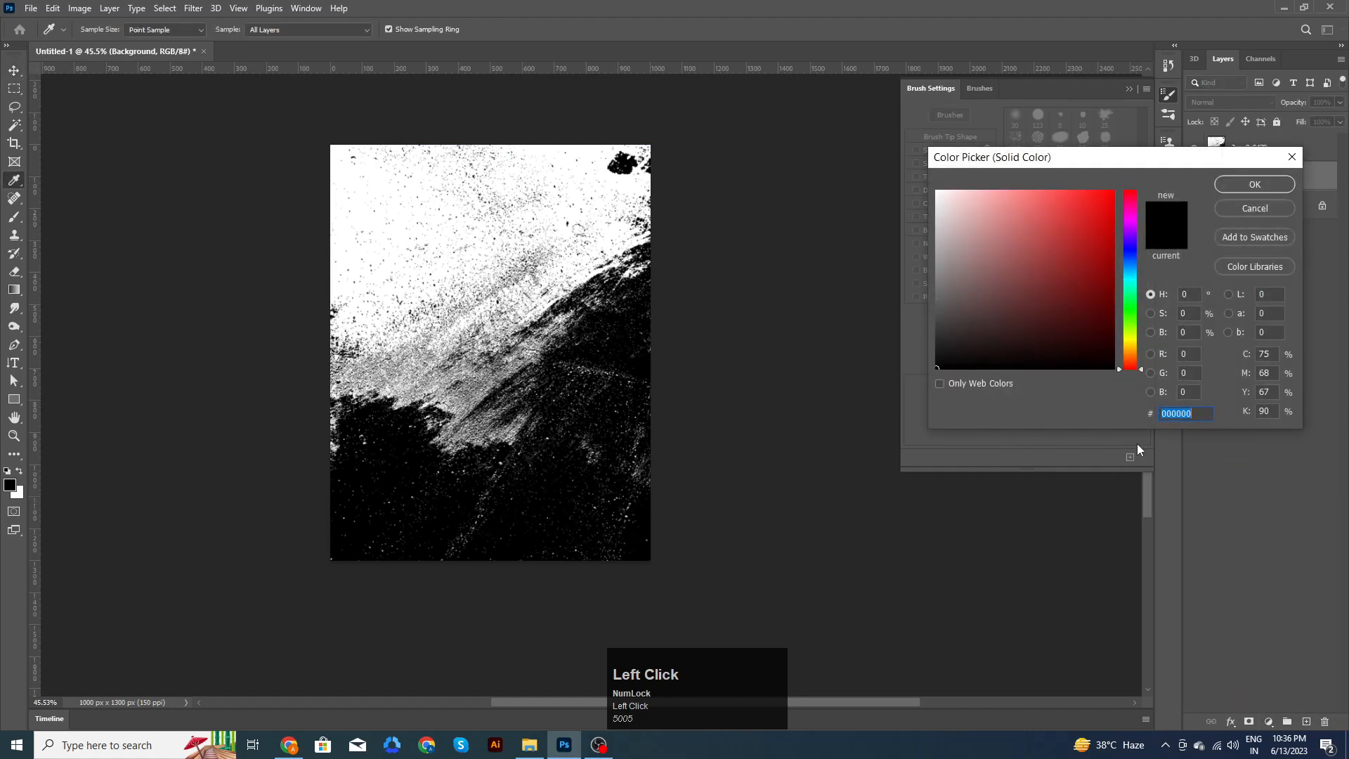
type("0e0e0e")
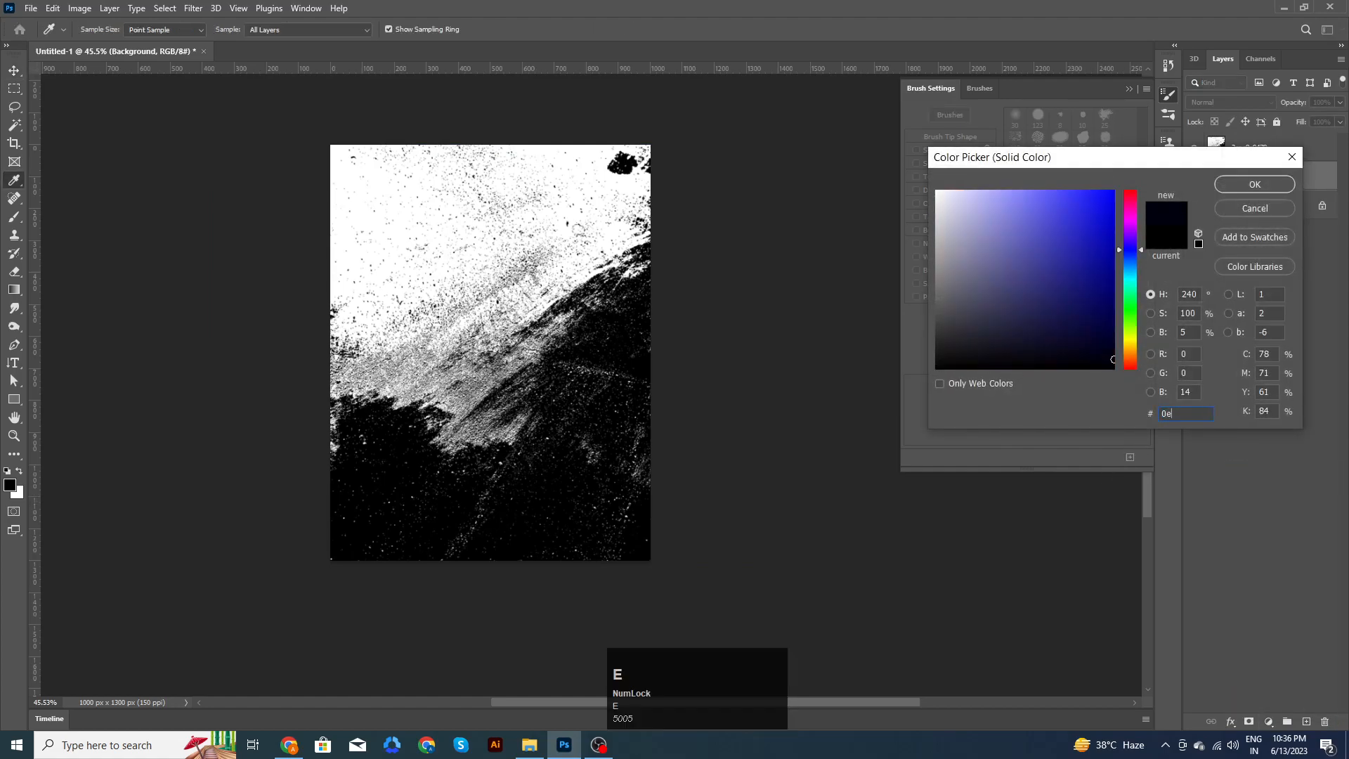
left_click(1254, 186)
Step: Set the blend mode of the 2cac9a9479 texture layer to Lighter Color
left_click(717, 483)
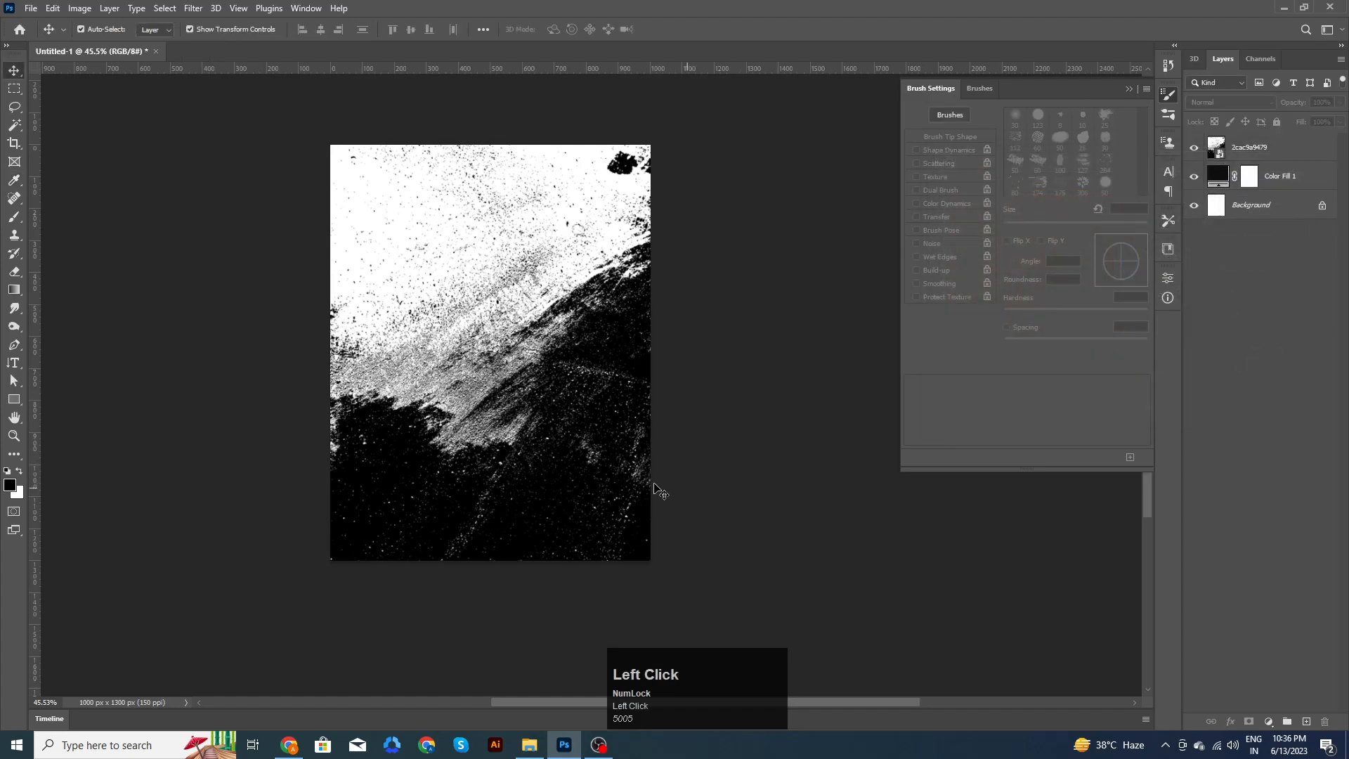
left_click(1252, 103)
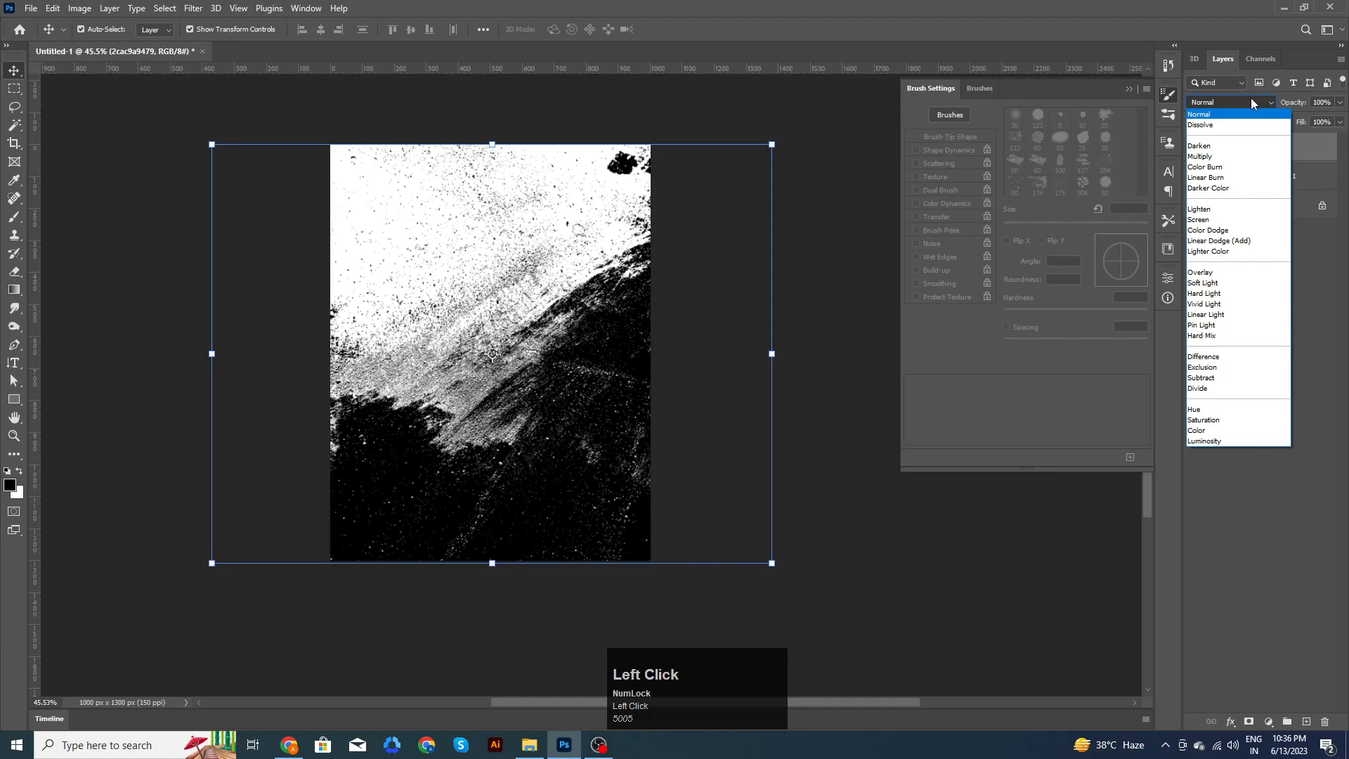
left_click(1212, 251)
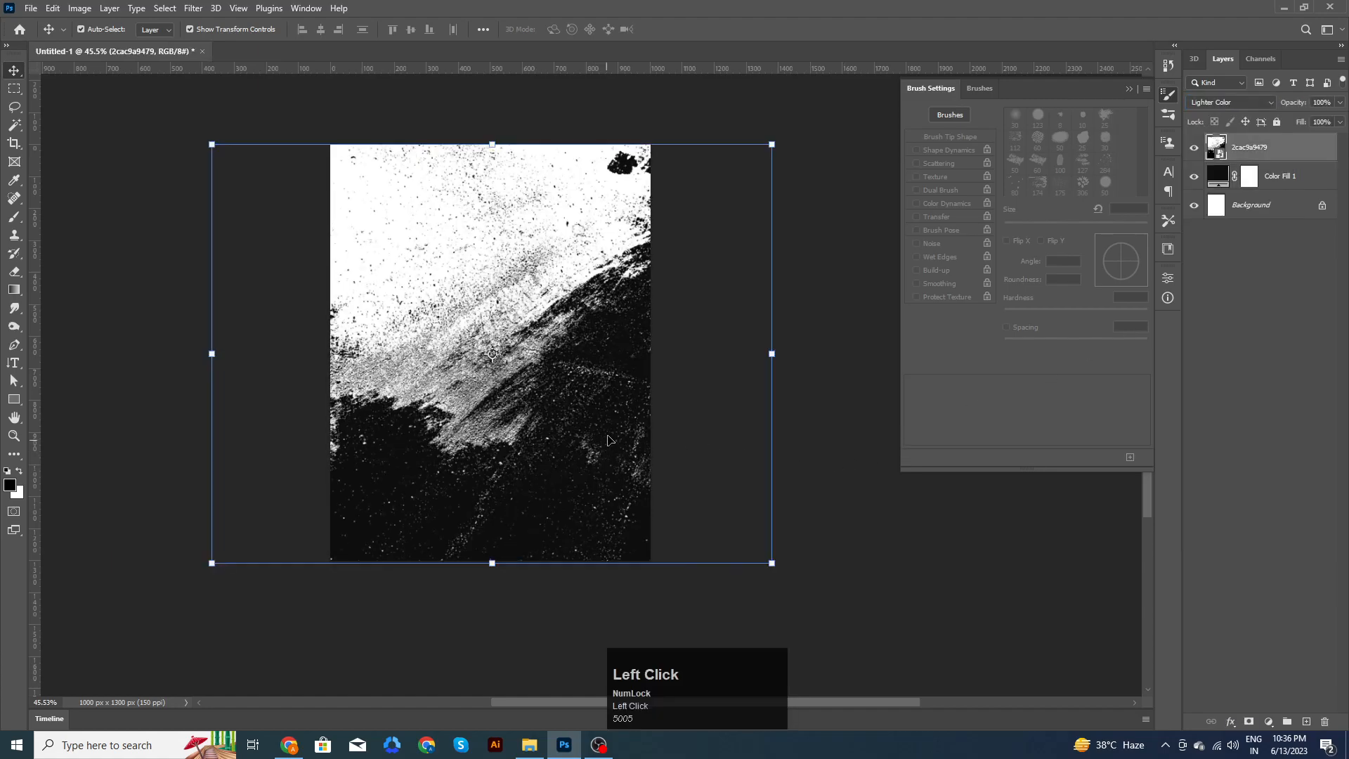
Step: Duplicate the grunge texture layer, turn the copy upside down and shift it about 331 px to the right
key("ctrl+j")
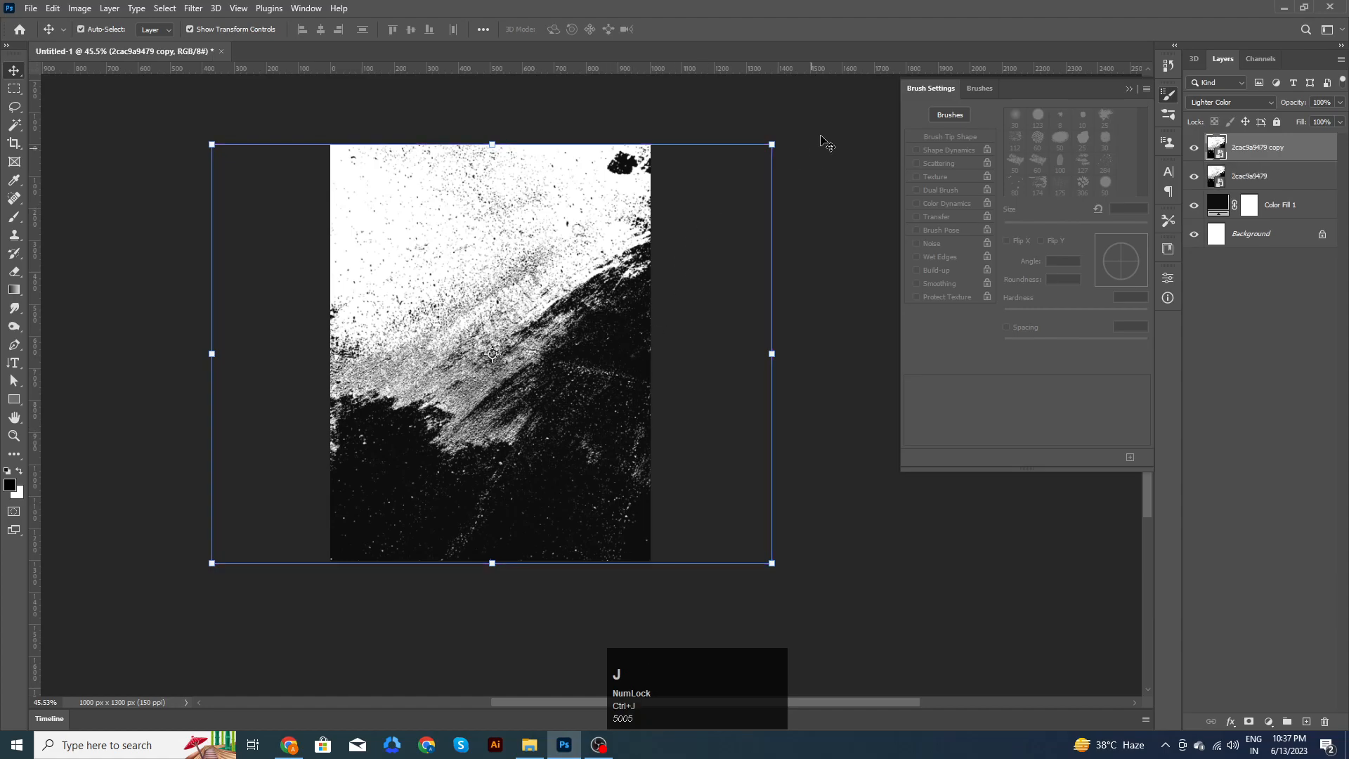
left_click_drag(786, 136, 386, 428)
left_click_drag(491, 424, 597, 425)
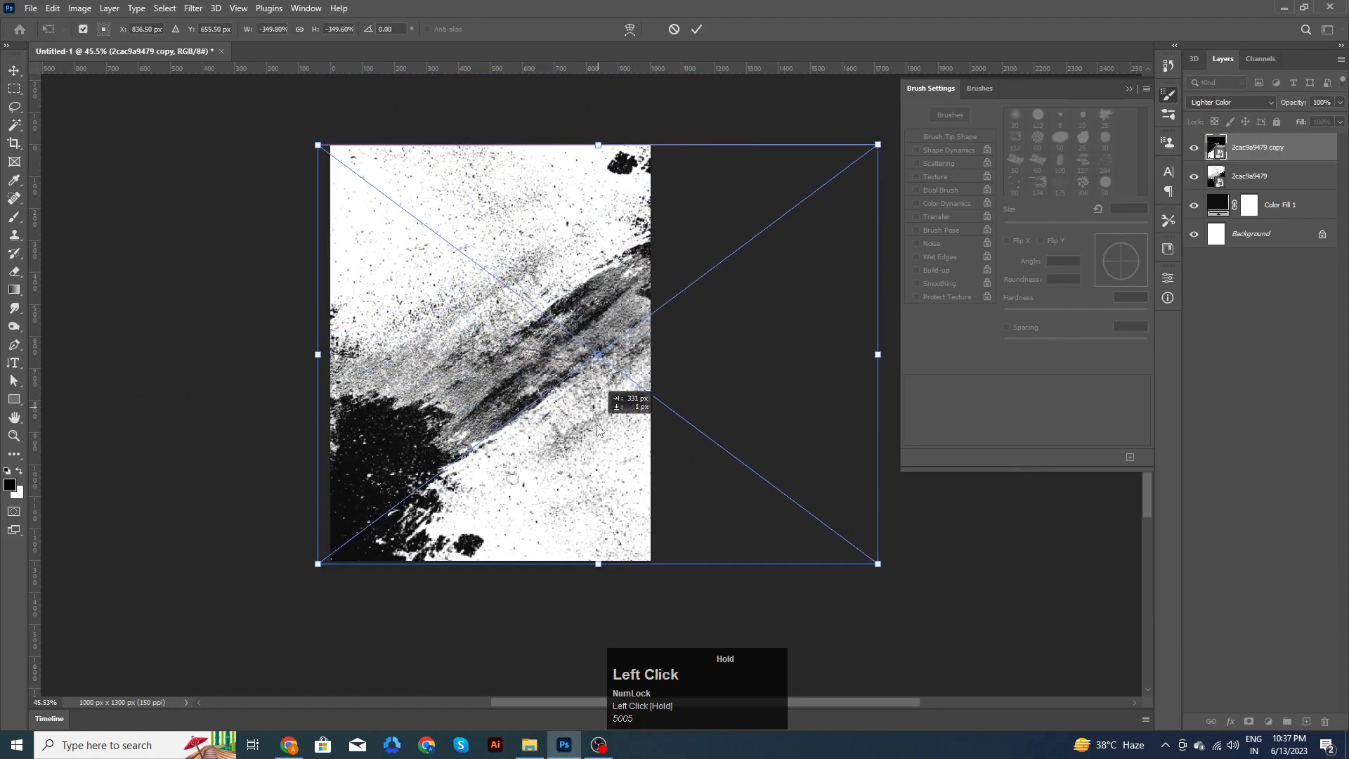
left_click(697, 30)
Step: Set the texture copy's blend mode to Multiply and its opacity to 61%
left_click(1238, 103)
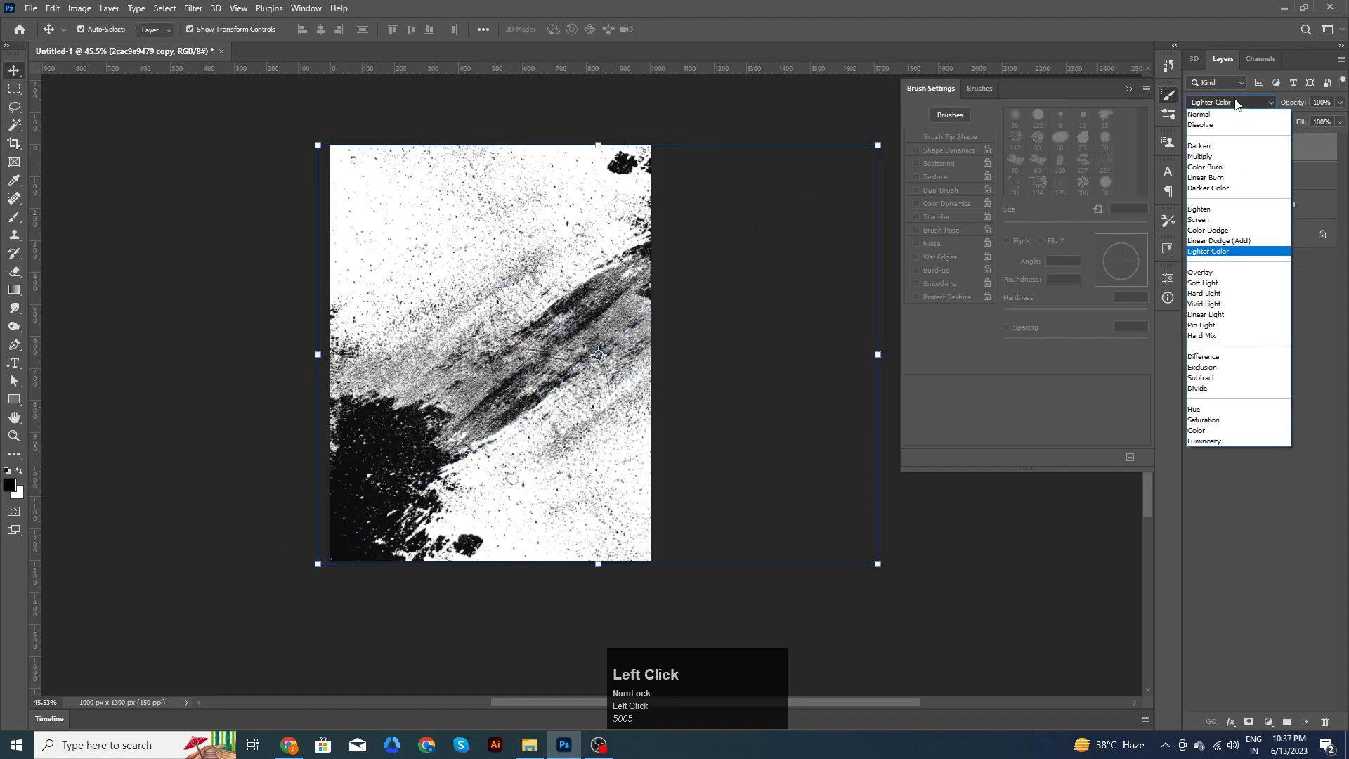
left_click(1213, 158)
left_click_drag(1294, 104, 1269, 115)
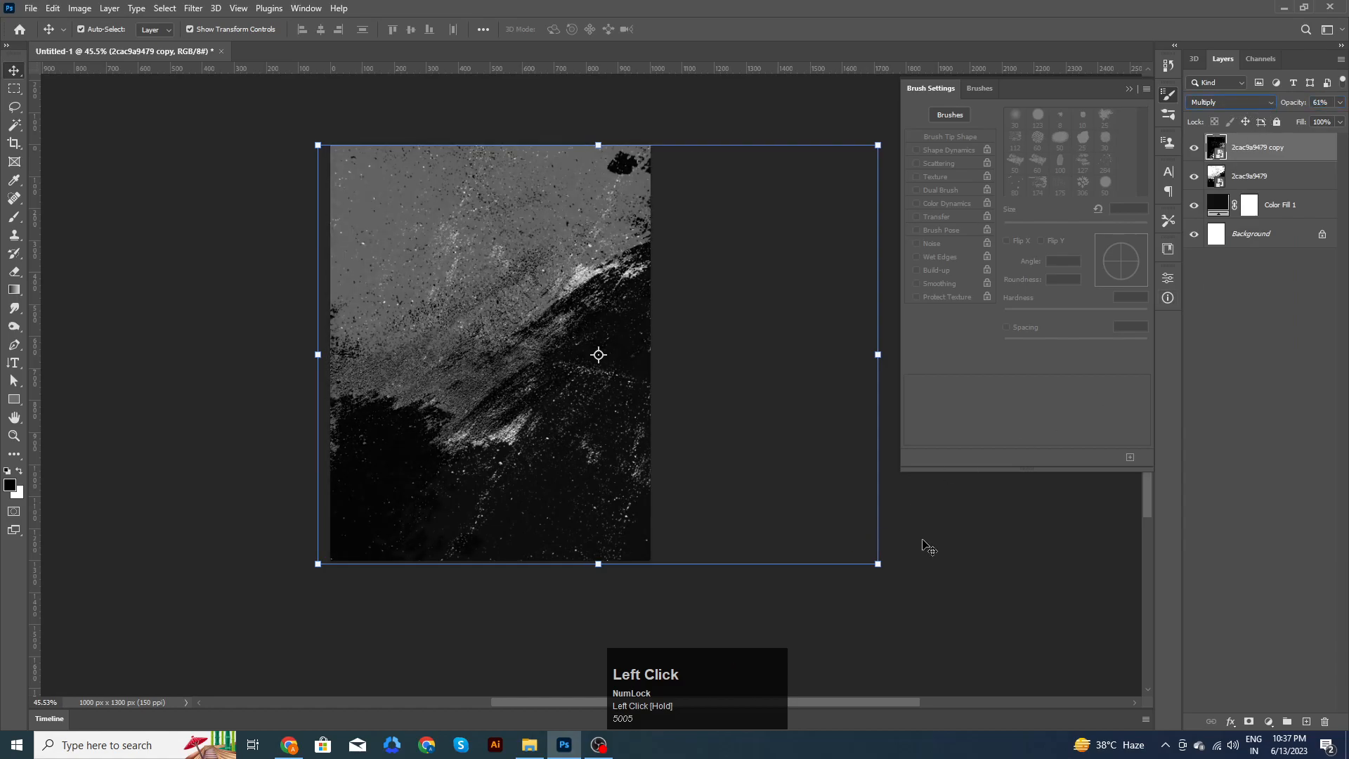
left_click(967, 527)
scroll(682, 435, "down", 1)
scroll(683, 435, "up", 1)
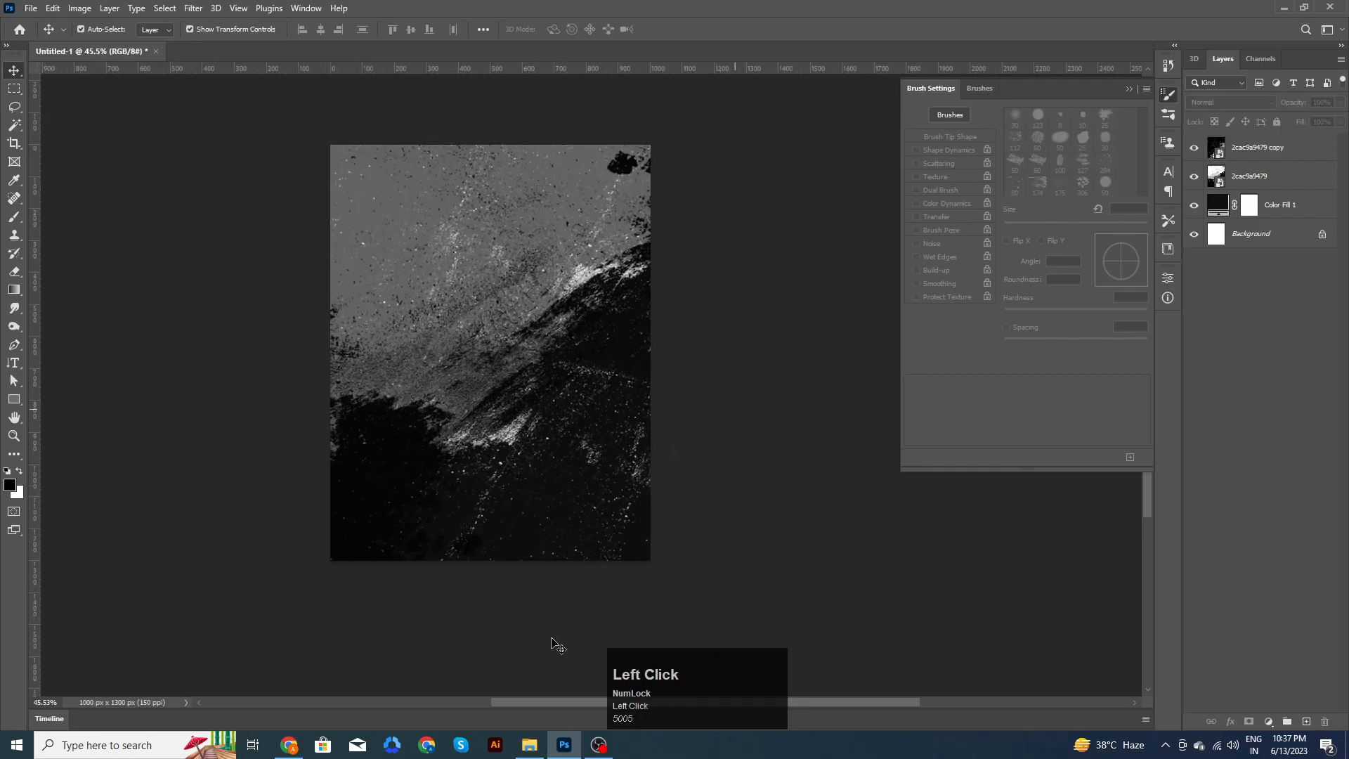
Step: Place 1.png from the Basketball folder, scale it to about 52% and position the player in the poster's upper middle
left_click(529, 745)
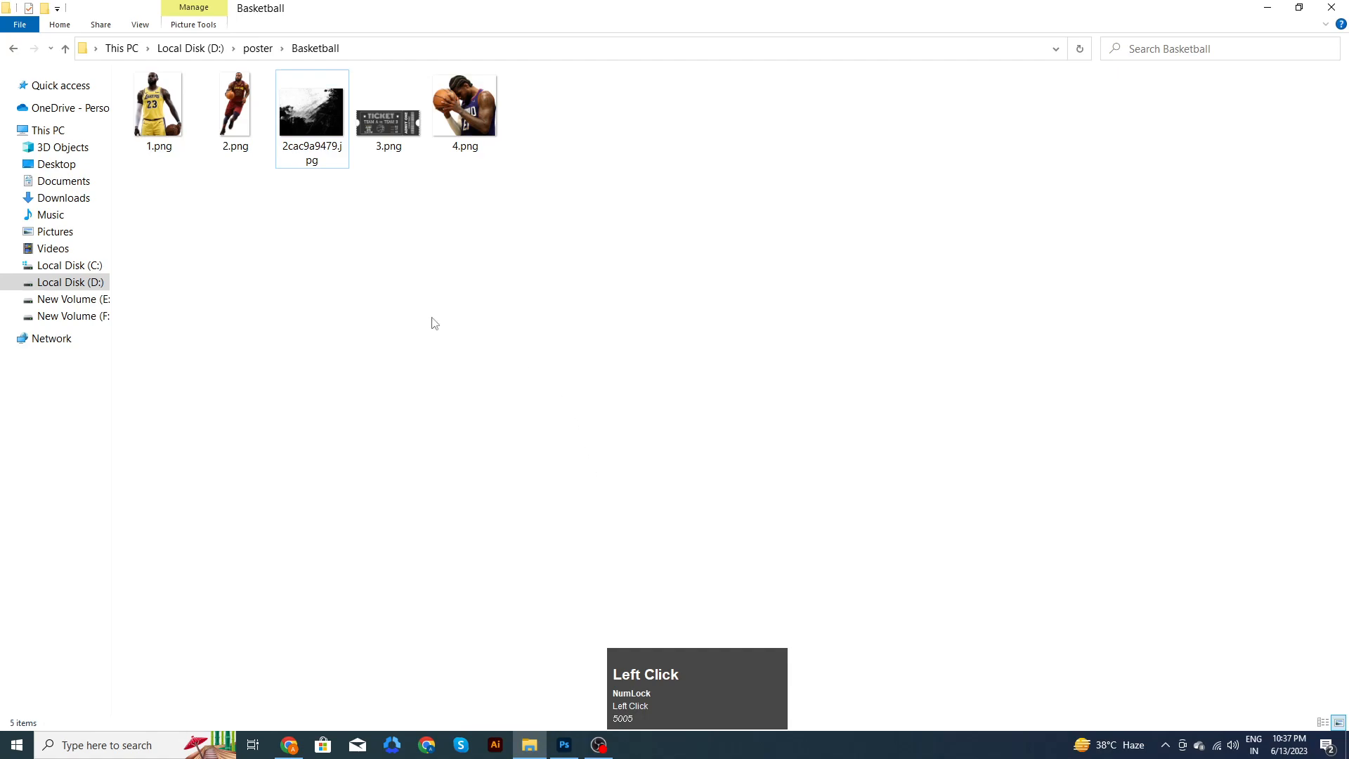
left_click_drag(159, 125, 550, 454)
left_click_drag(648, 560, 597, 499)
left_click_drag(528, 369, 549, 411)
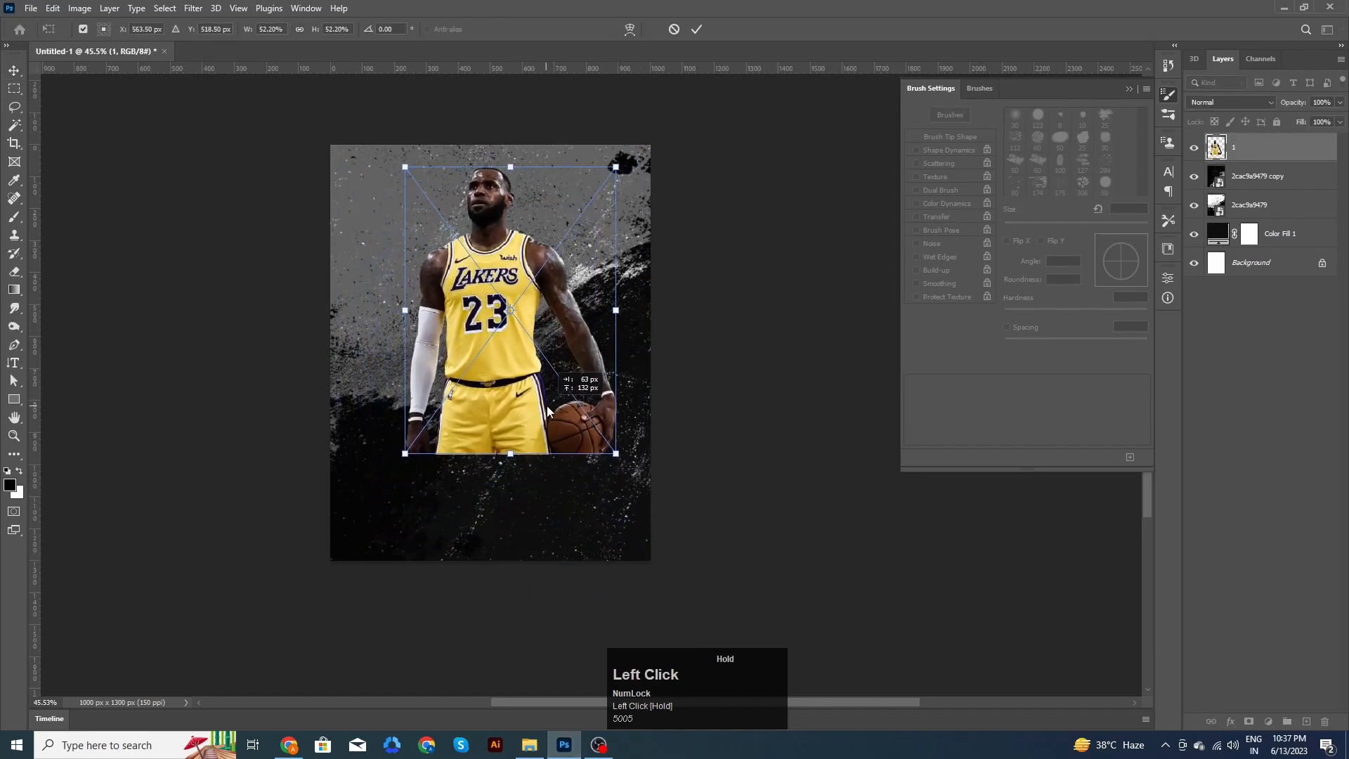
left_click(697, 29)
left_click_drag(507, 352, 512, 356)
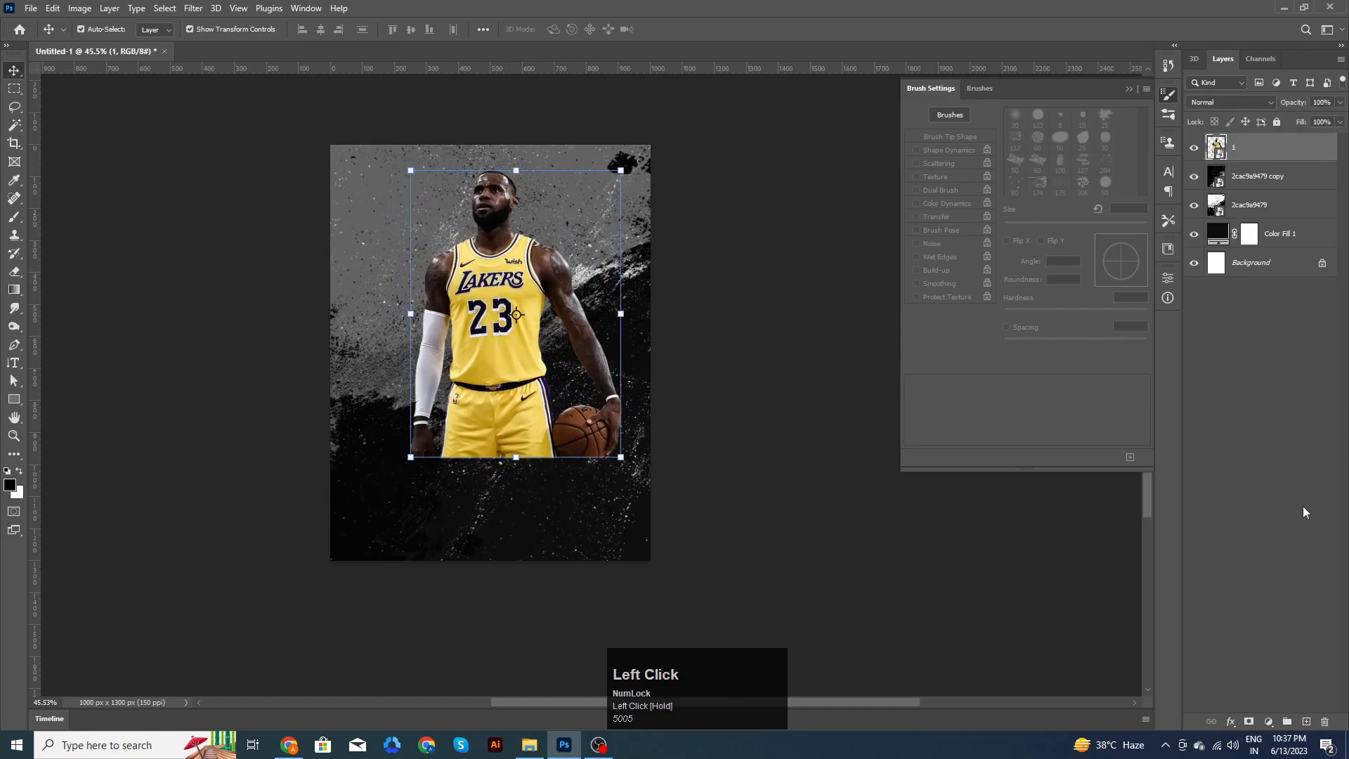
Step: Add a layer mask to layer 1 and set up the 4282 splatter brush tip at a 0° angle
left_click(1250, 721)
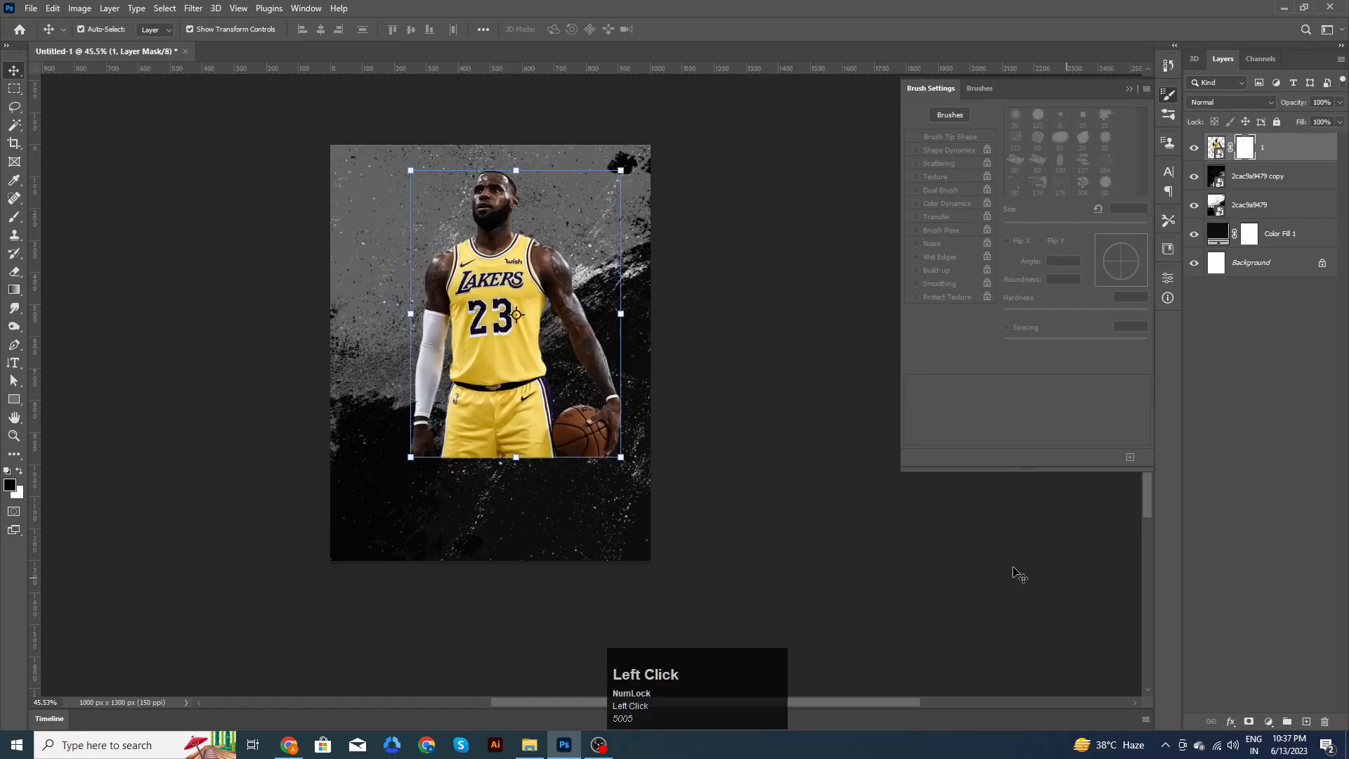
key("b")
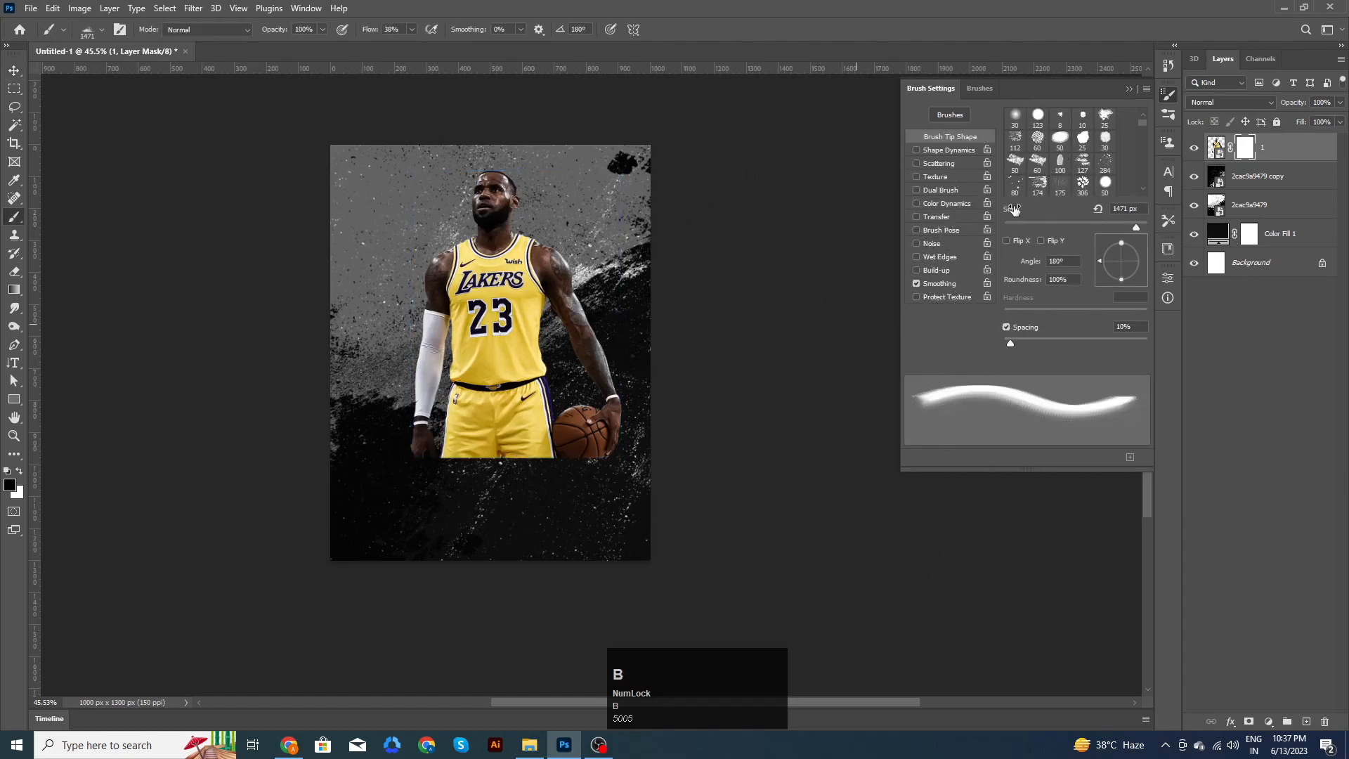
left_click_drag(1144, 127, 1142, 106)
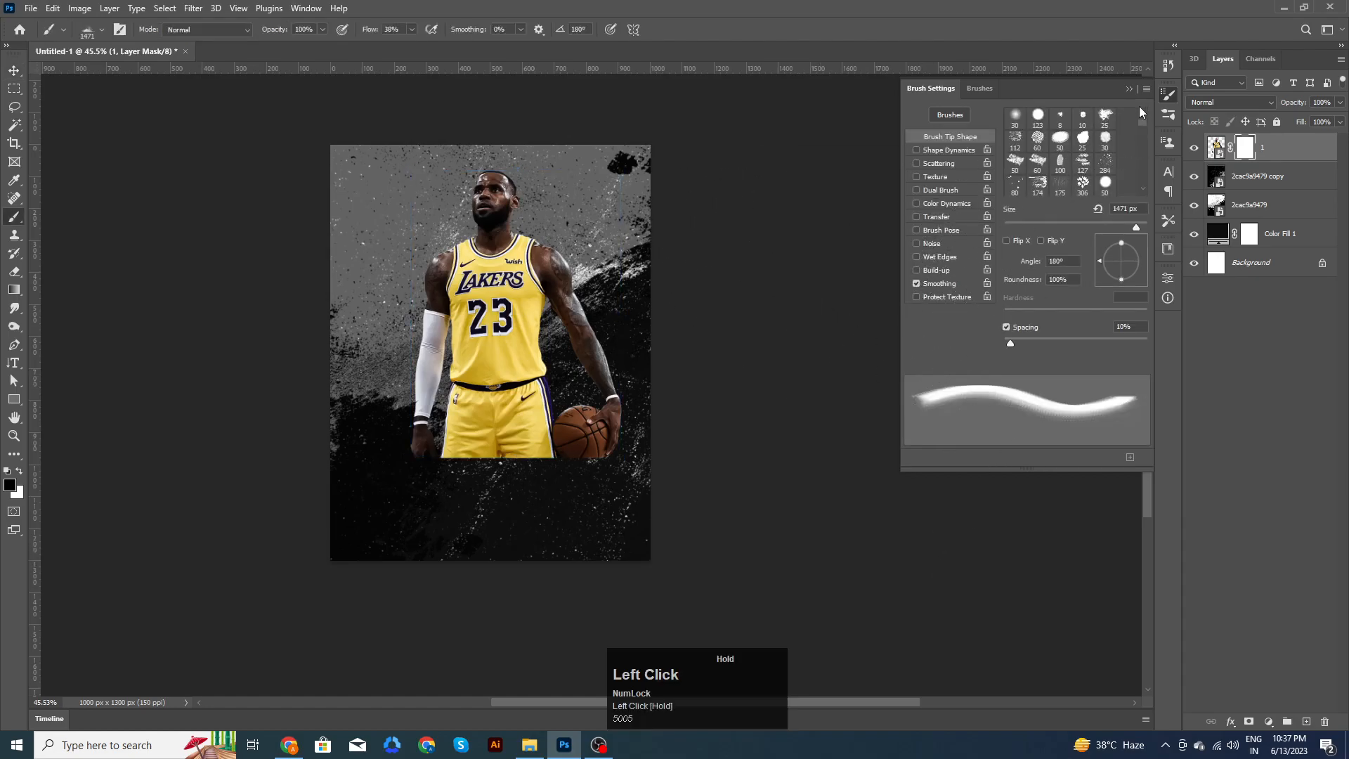
mouse_move(1105, 267)
left_mouse_down()
mouse_move(1123, 241)
mouse_move(1138, 263)
left_mouse_up()
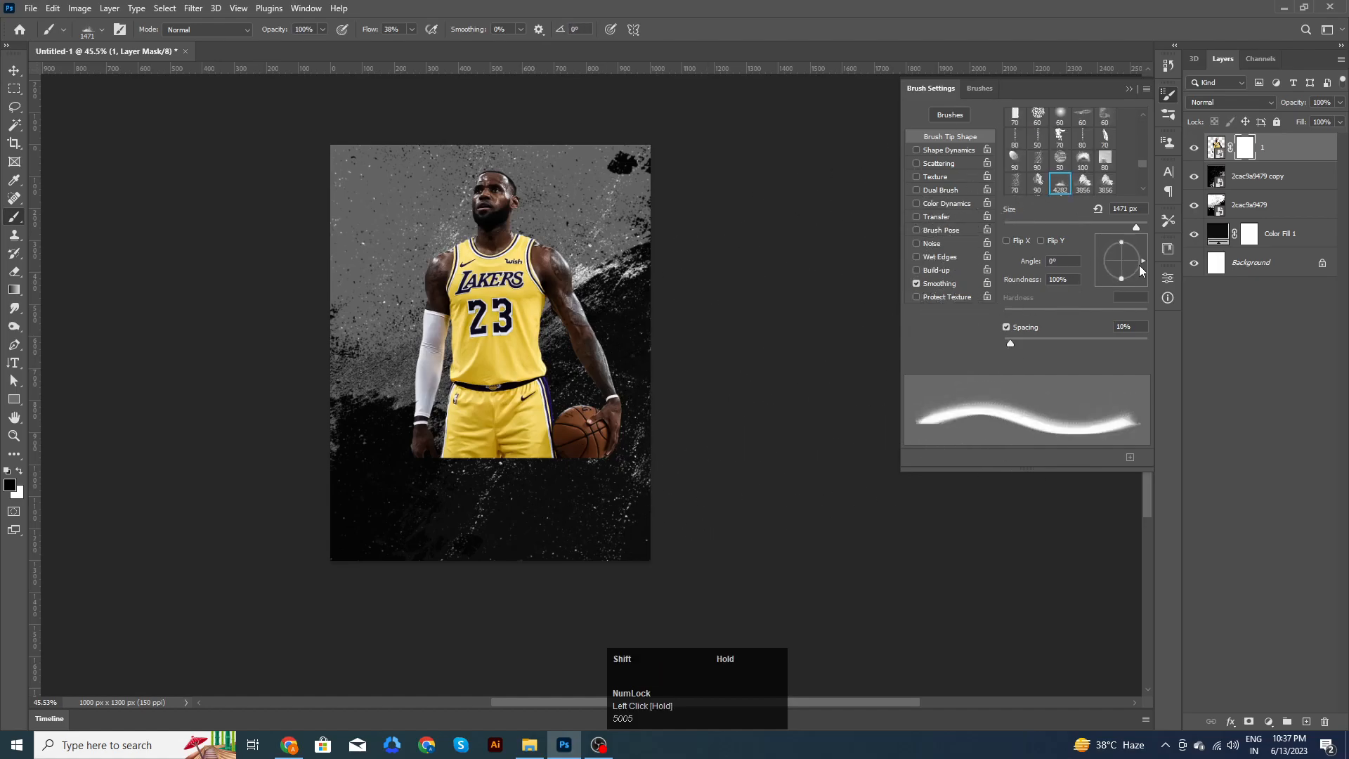
Step: Paint black splatter on layer 1's mask to dissolve the player's shorts, hands and ball into the dark background
left_click(475, 405)
left_click(539, 383)
left_click(568, 344)
left_click(553, 324)
left_click(365, 375)
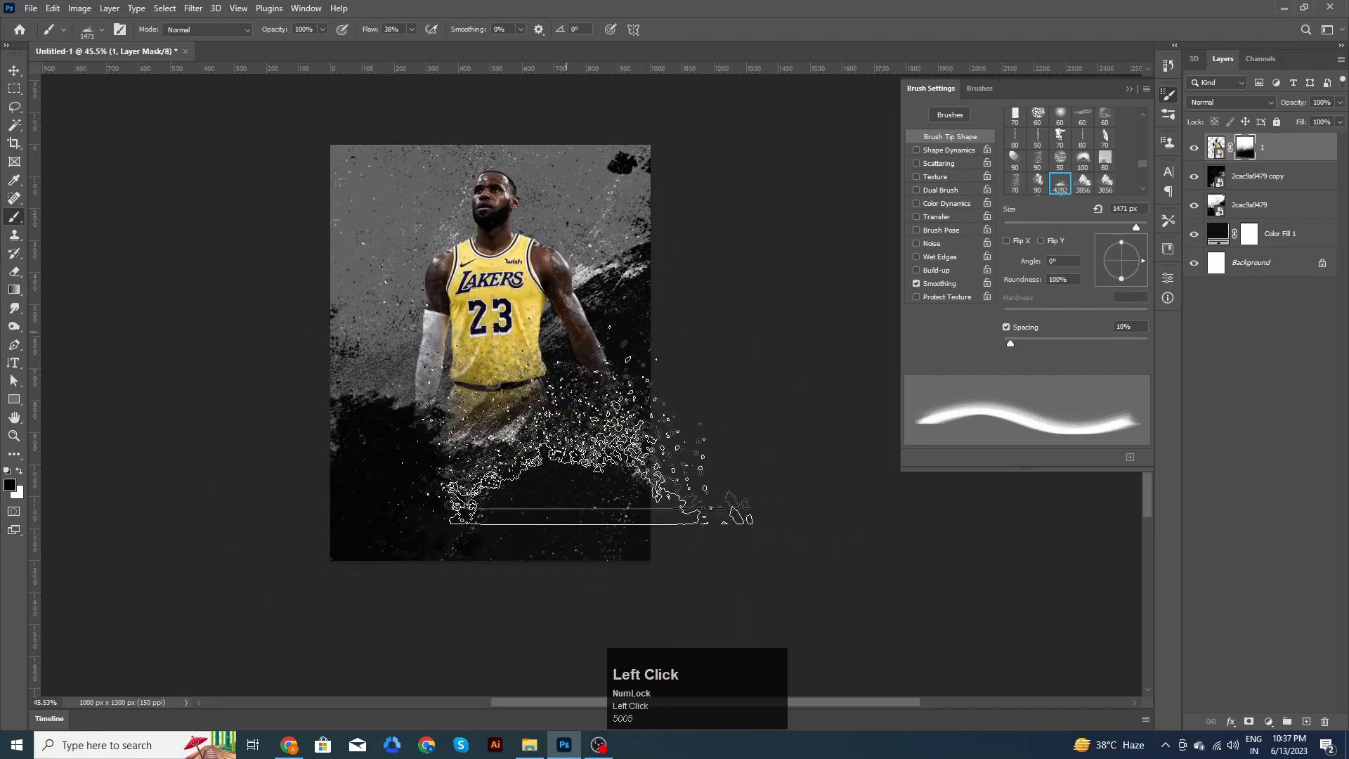
left_click(15, 70)
left_click(731, 460)
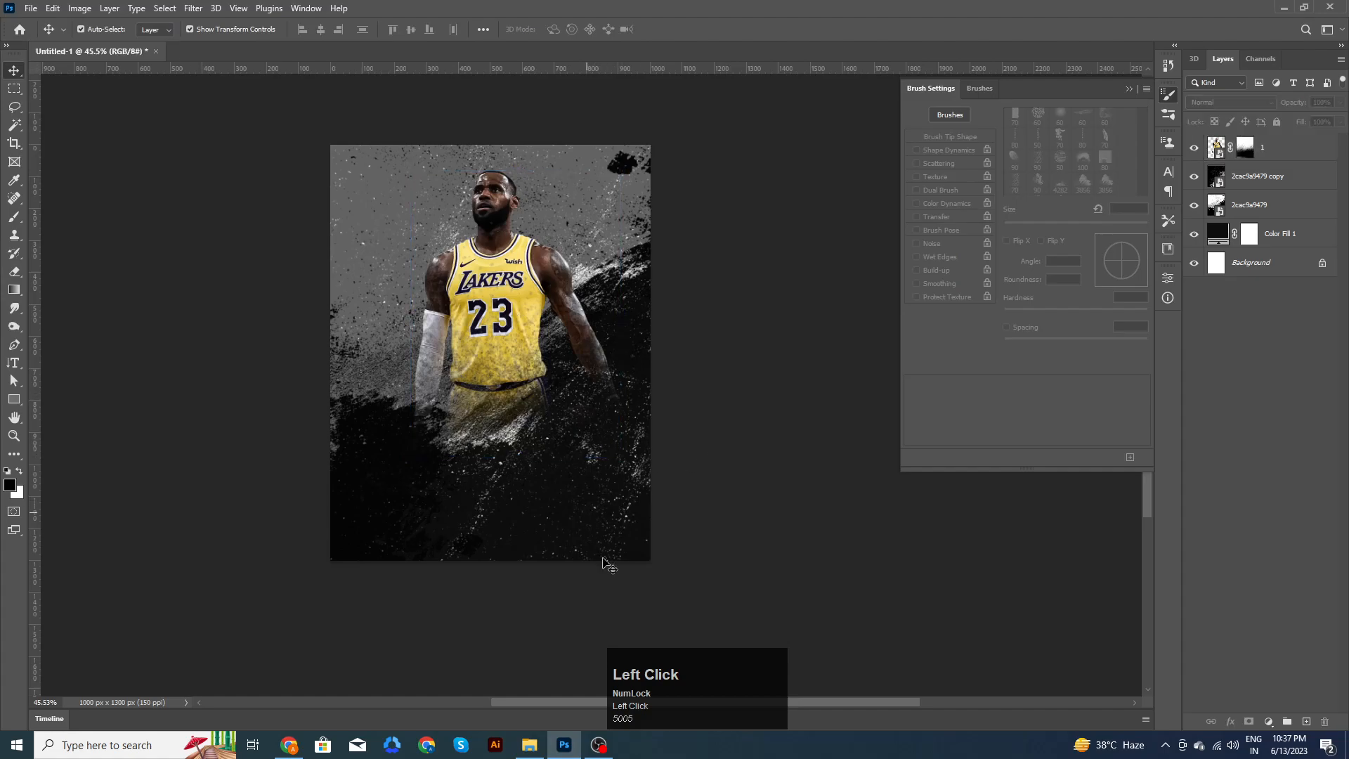
Step: Place 4.png from the Basketball folder, shrink it slightly and position it over the first player's lower left side
left_click(529, 744)
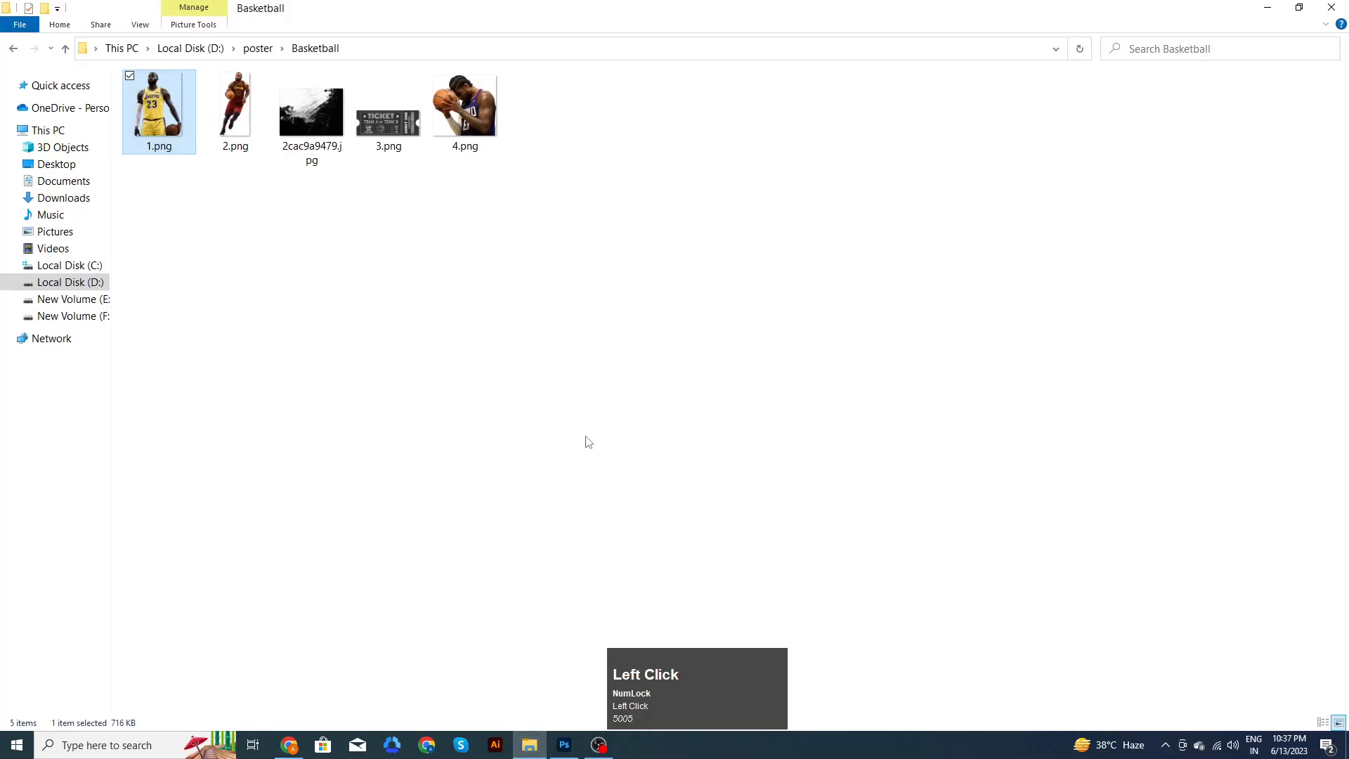
left_click(458, 331)
left_click_drag(467, 116, 552, 344)
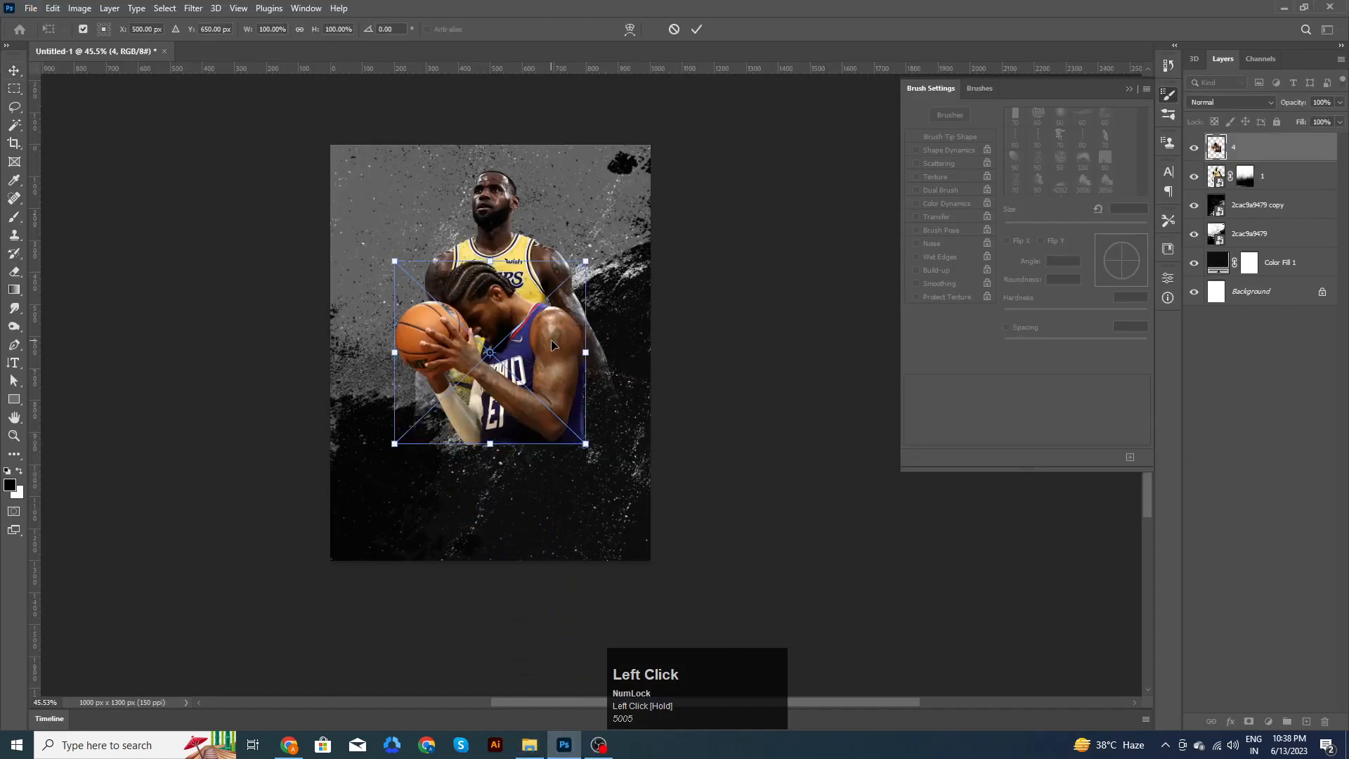
left_click_drag(586, 262, 607, 240)
left_click_drag(555, 327, 513, 363)
left_click_drag(564, 501, 517, 421)
left_click(697, 29)
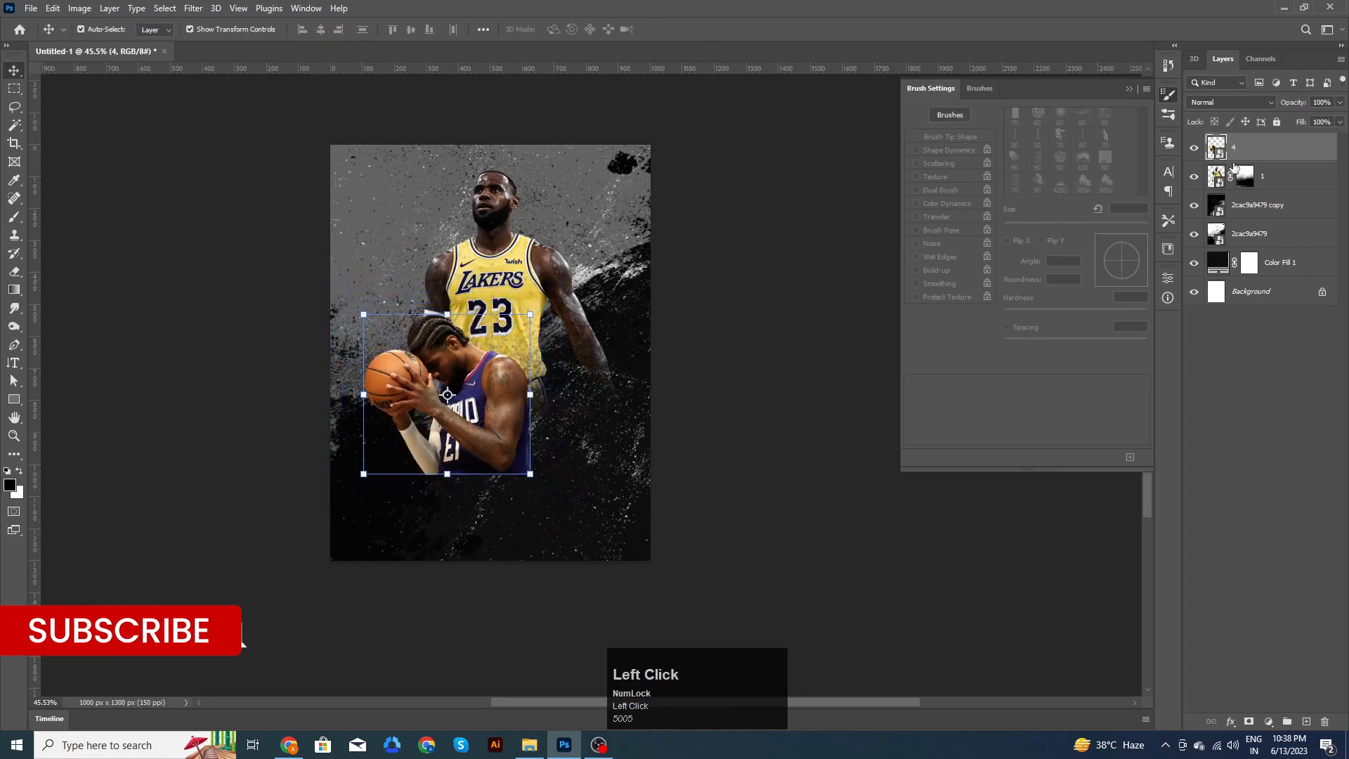
Step: Add a layer mask to layer 4 and reduce the splatter brush size to 509 px
left_click(1249, 722)
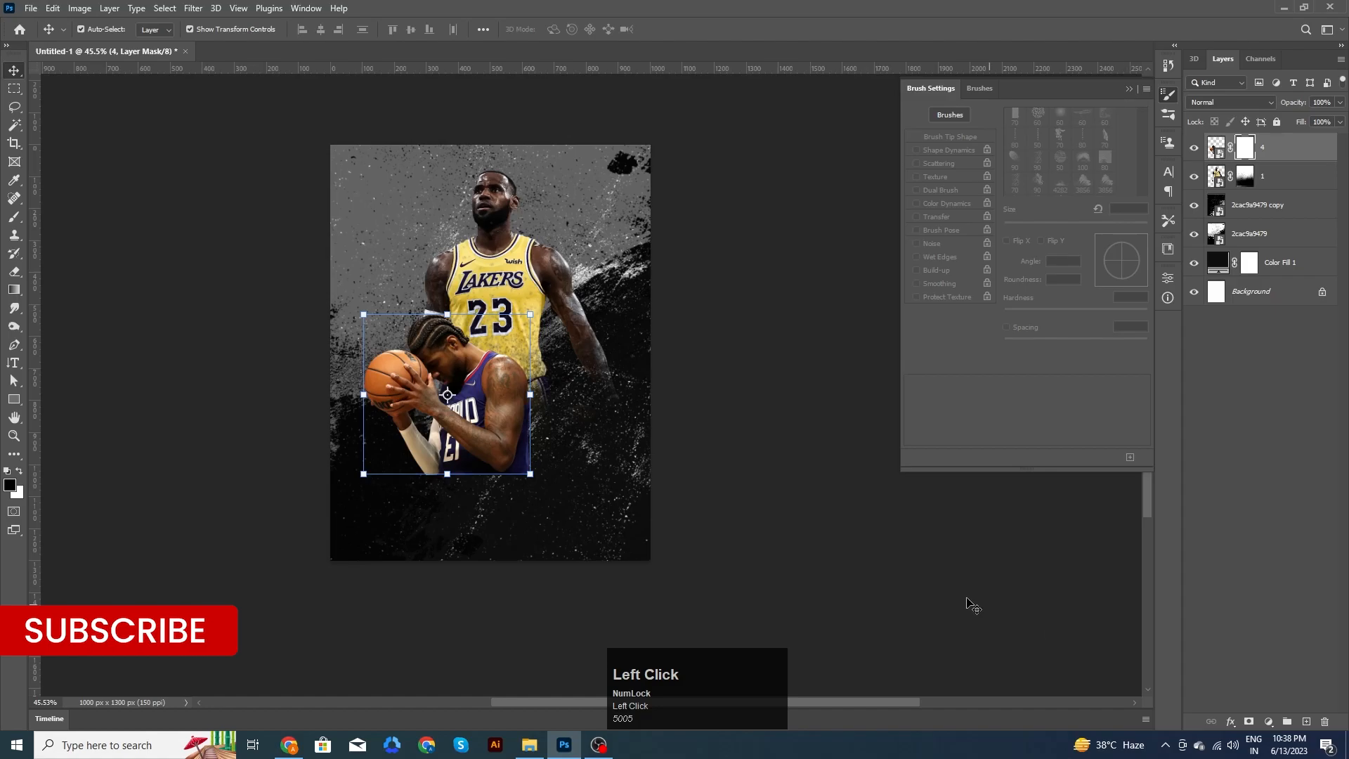
key("b")
left_click_drag(519, 422, 414, 413)
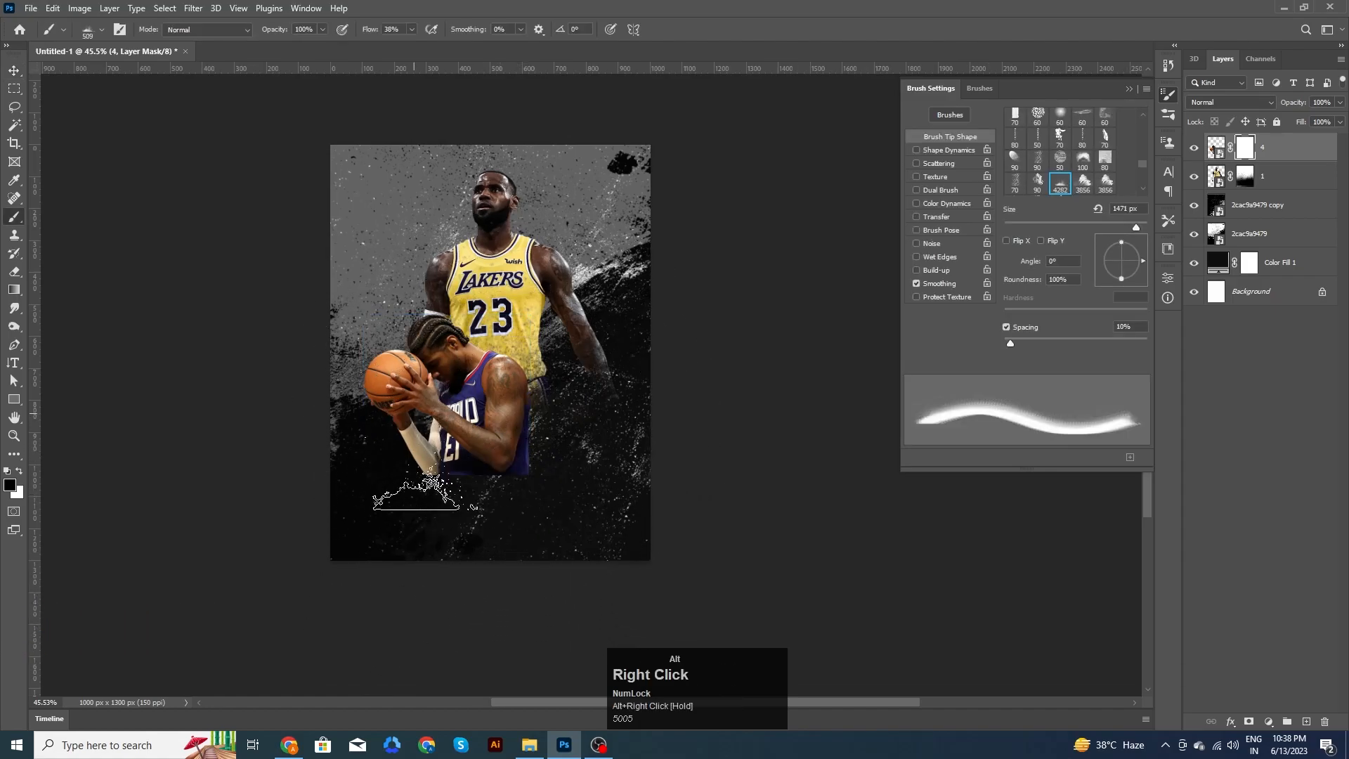
Step: Paint black splatter on layer 4's mask to dissolve the lower edge of the second player's torso and elbows
scroll(443, 463, "up", 8)
left_click(585, 452)
mouse_move(643, 365)
left_mouse_down()
mouse_move(699, 513)
mouse_move(703, 436)
mouse_move(587, 576)
mouse_move(430, 478)
left_mouse_up()
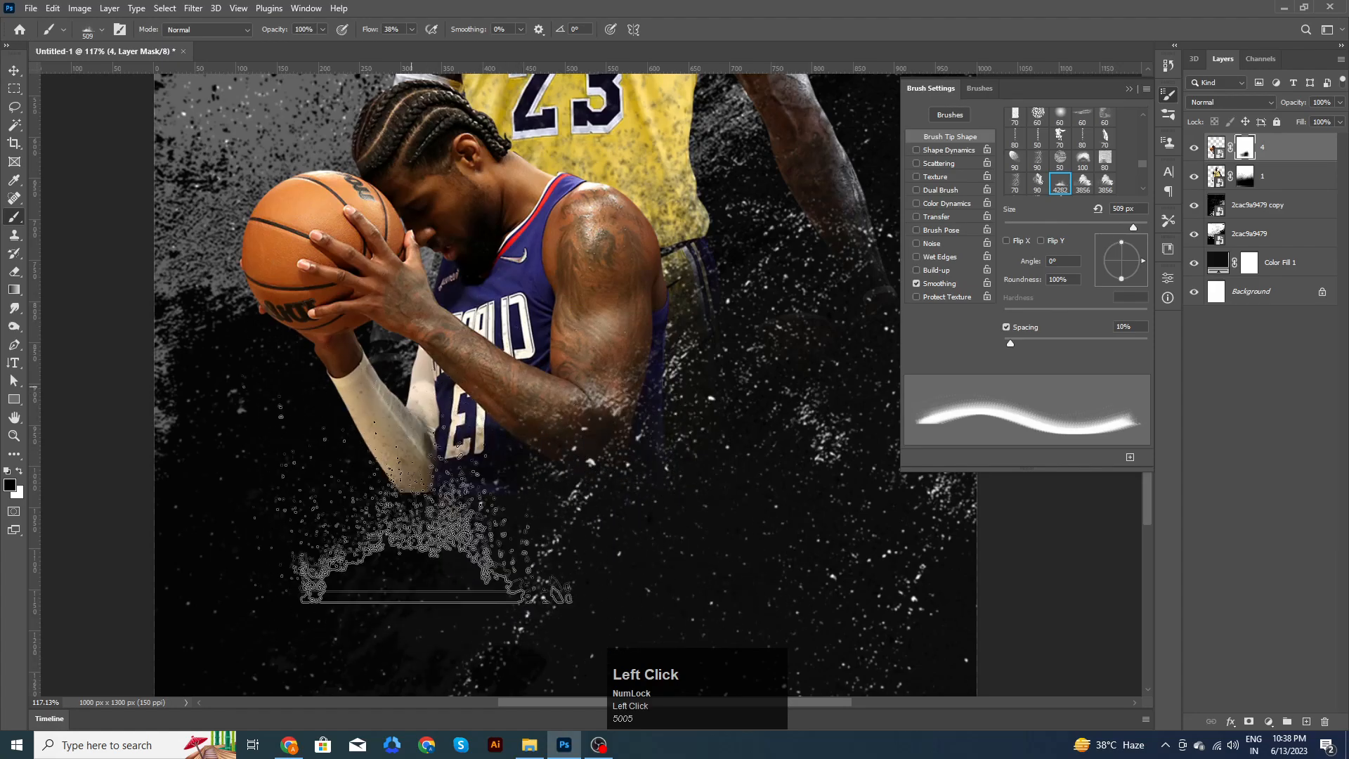
left_click(427, 418)
left_click(427, 406)
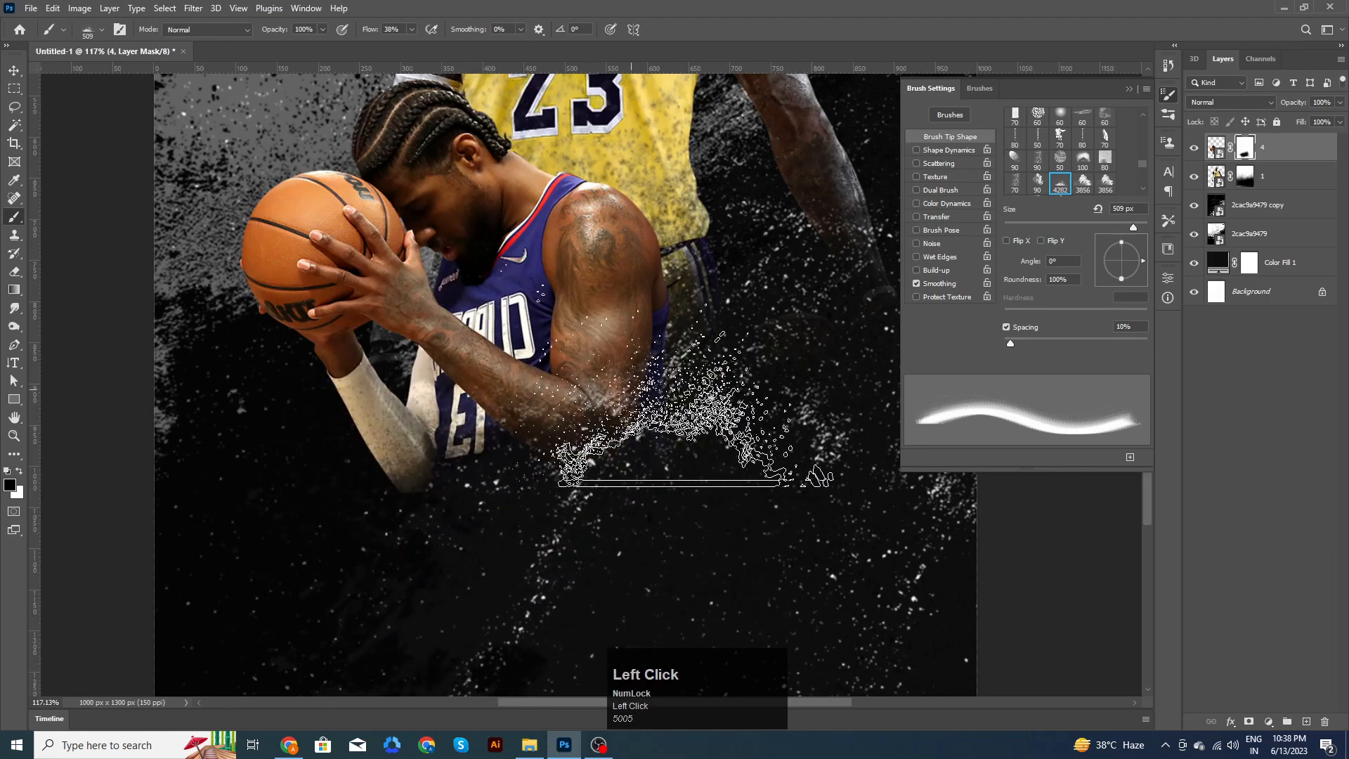
scroll(724, 468, "down", 3)
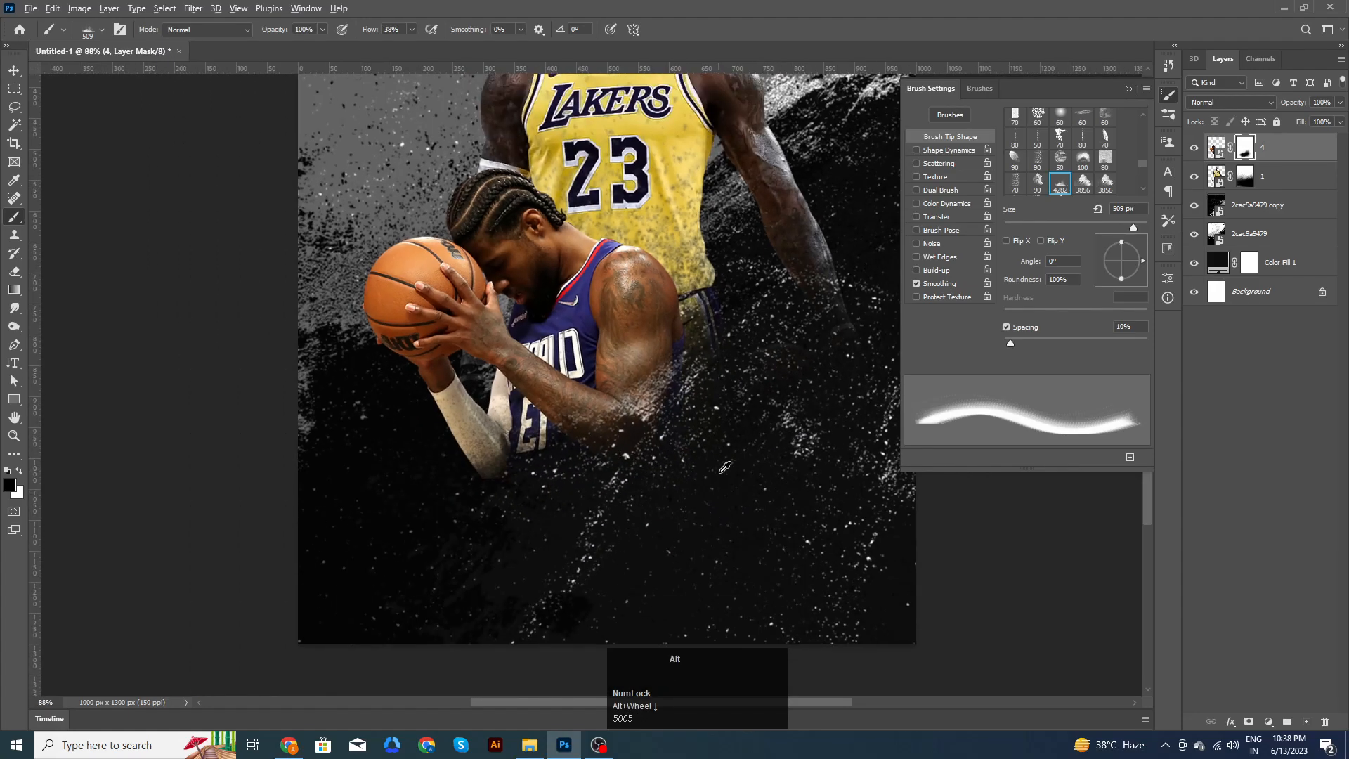
scroll(724, 468, "down", 3)
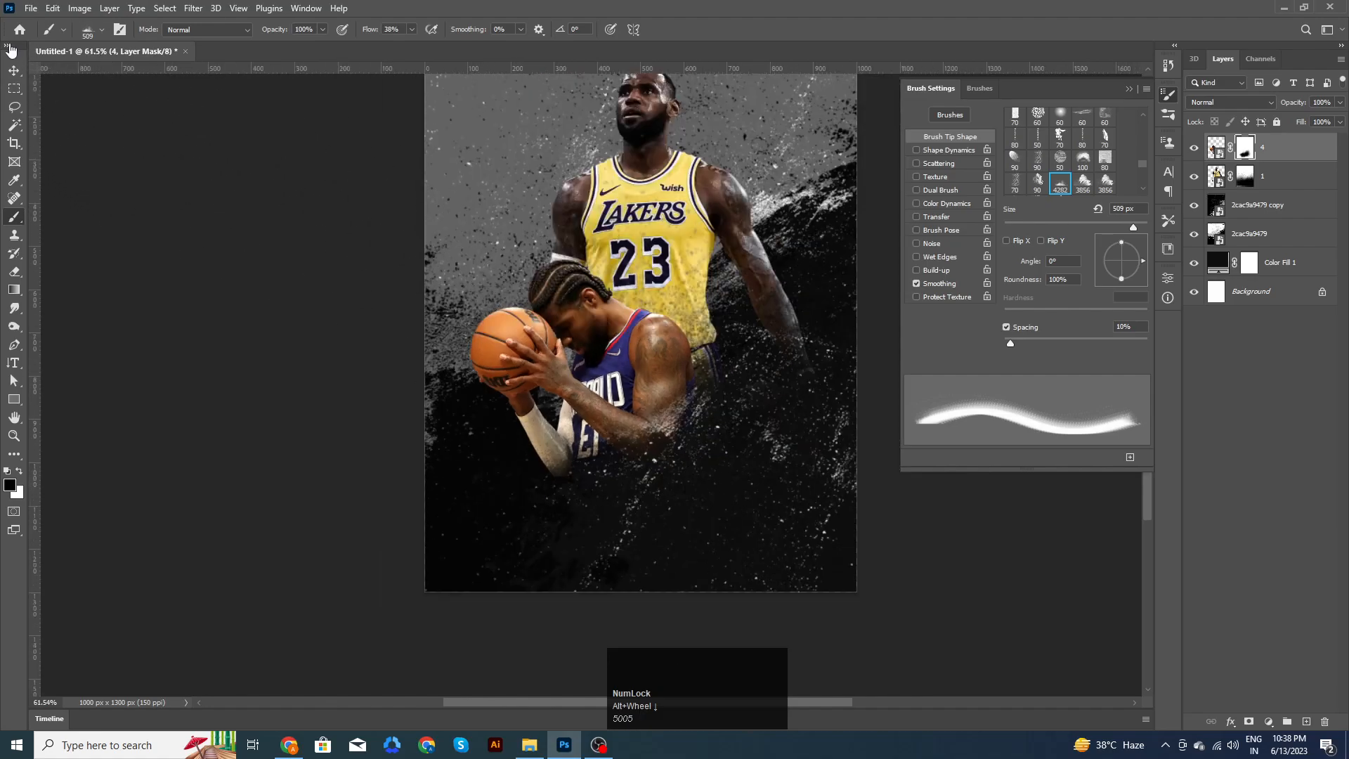
left_click(14, 70)
left_click(585, 397)
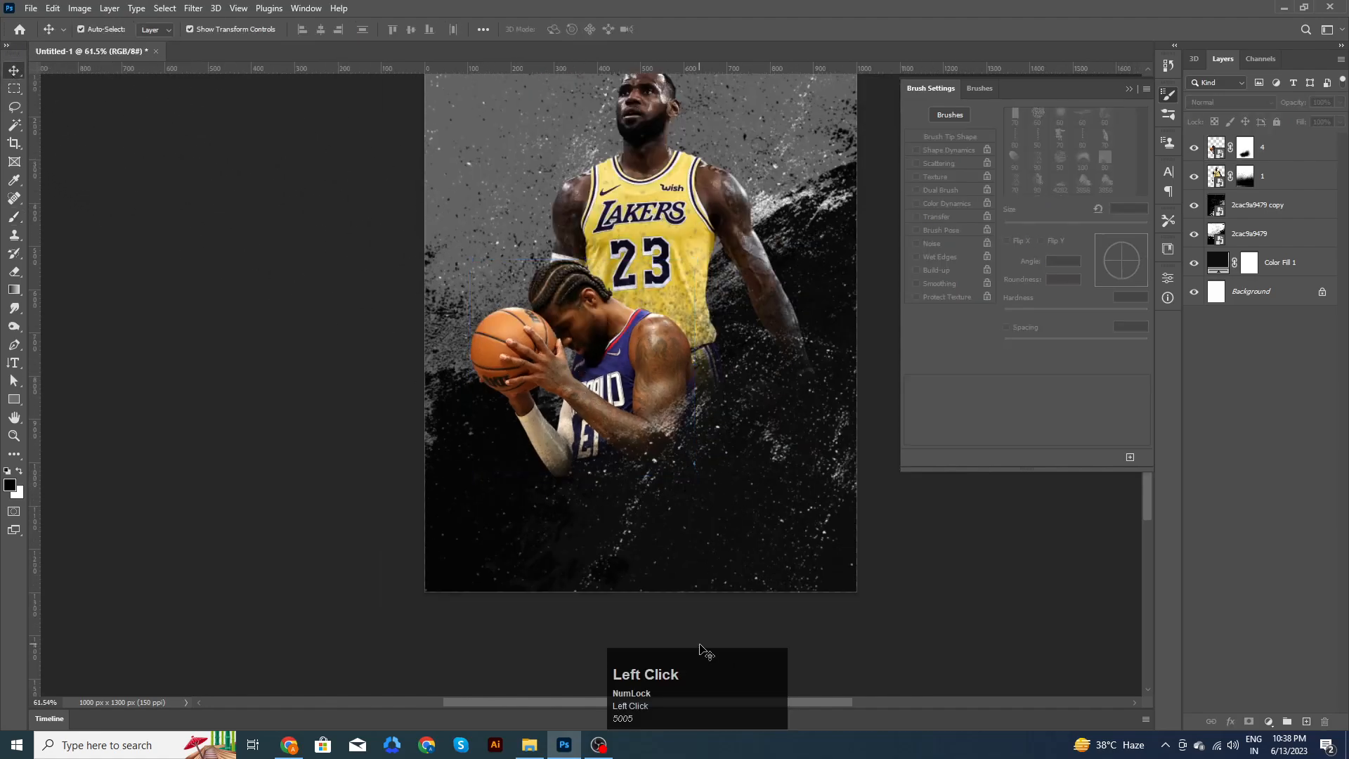
Step: Place 2.png from the Basketball folder, scale it to 24% and position it over the first player's lower right side
left_click(529, 744)
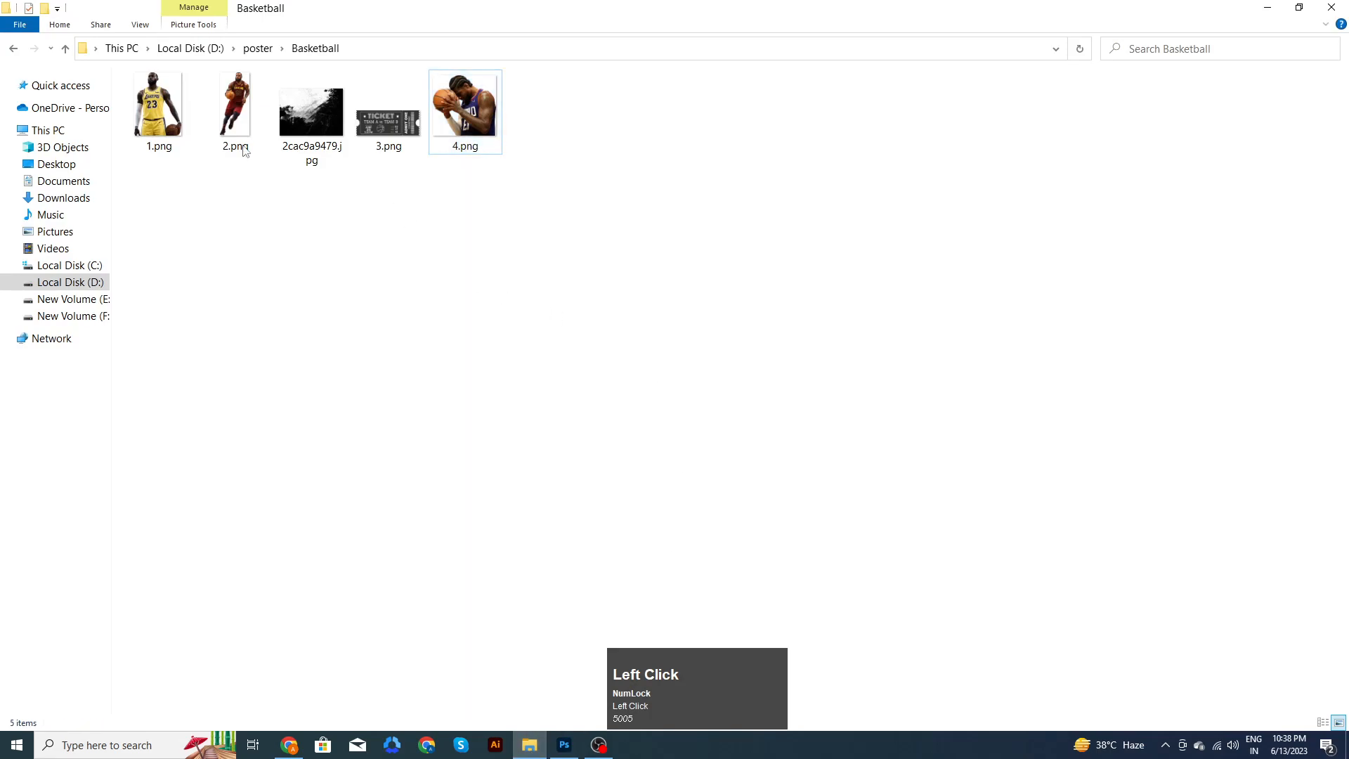
left_click_drag(220, 132, 713, 468)
left_click_drag(781, 610, 713, 487)
left_click_drag(647, 383, 727, 417)
left_click_drag(789, 522, 794, 531)
left_click_drag(717, 456, 710, 468)
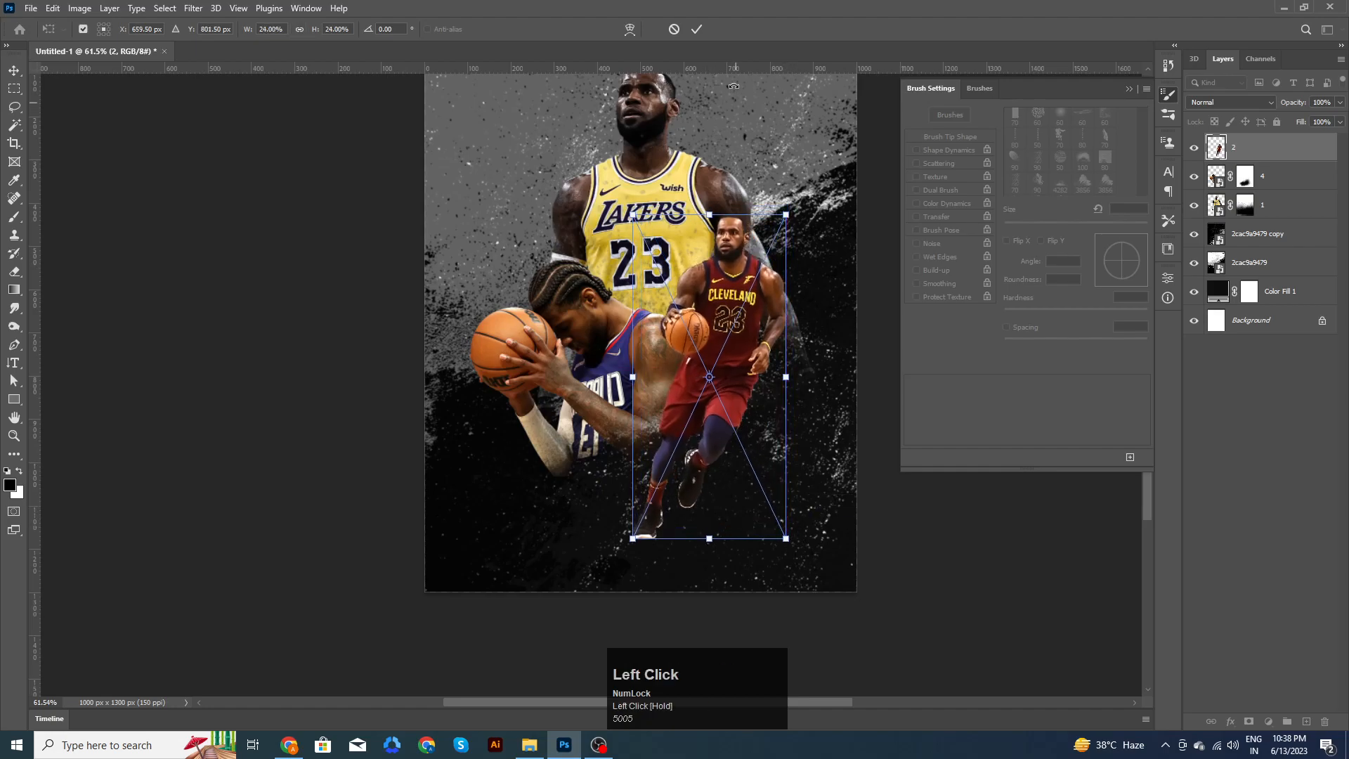
left_click(699, 27)
Step: Nudge the running player in layer 2 slightly upward and deselect the layer
scroll(883, 503, "down", 3)
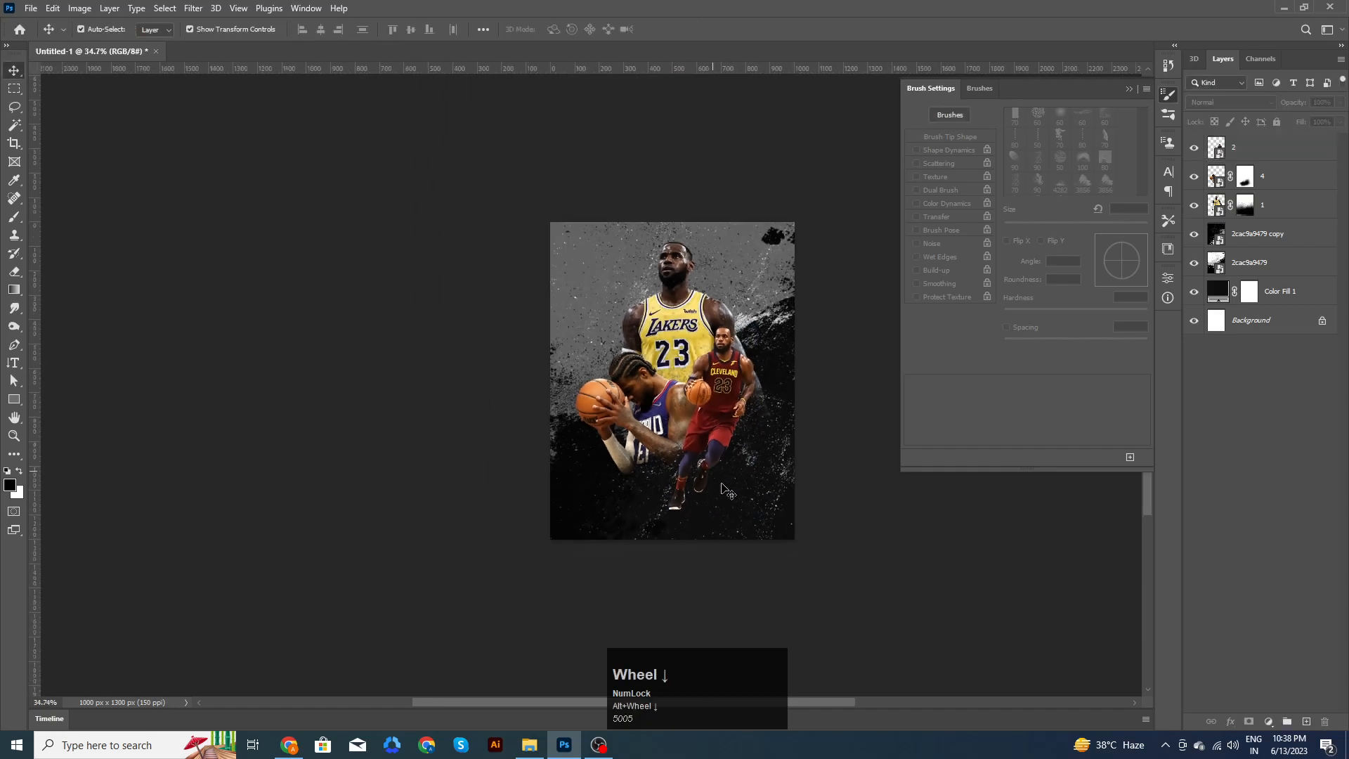
scroll(777, 488, "up", 3)
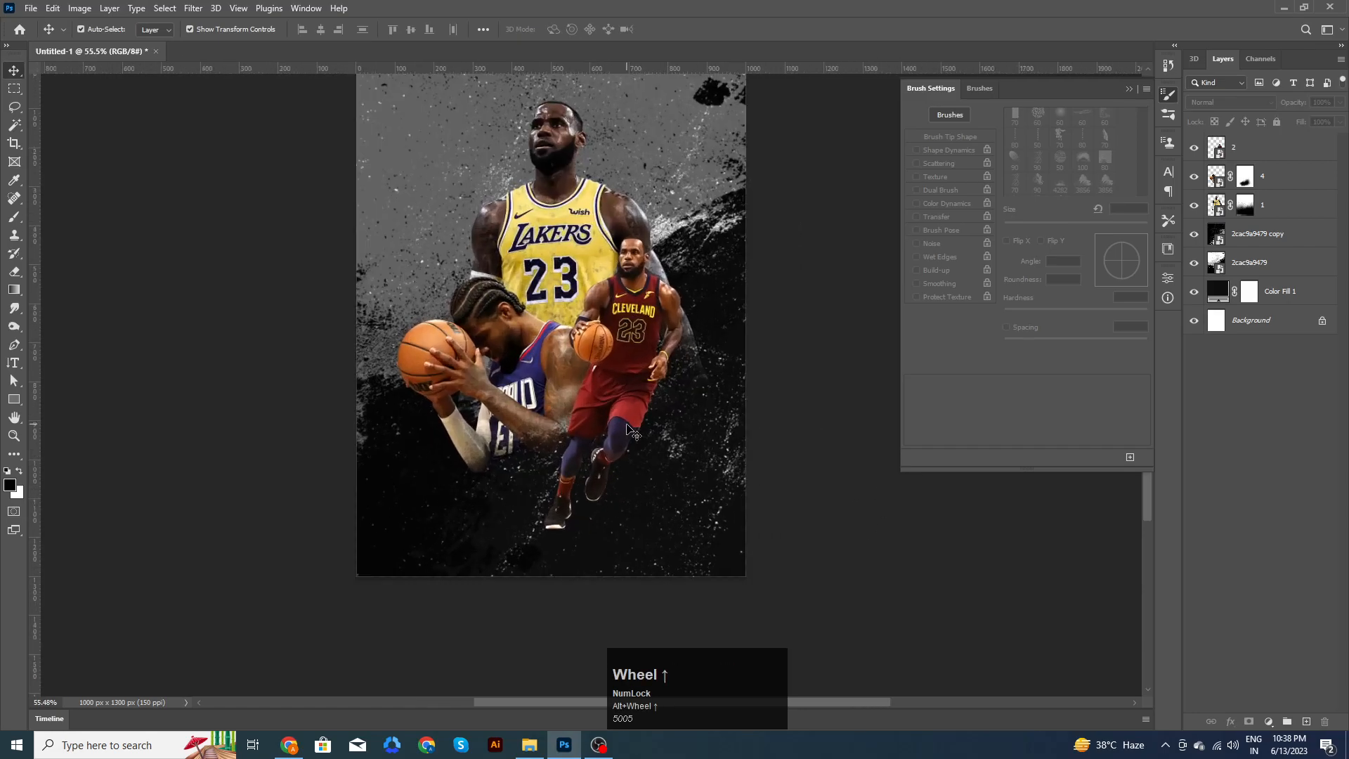
left_click(622, 428)
left_click_drag(623, 428, 620, 422)
left_click(768, 377)
left_click_drag(755, 323, 753, 386)
left_click(846, 484)
left_click_drag(819, 507, 815, 491)
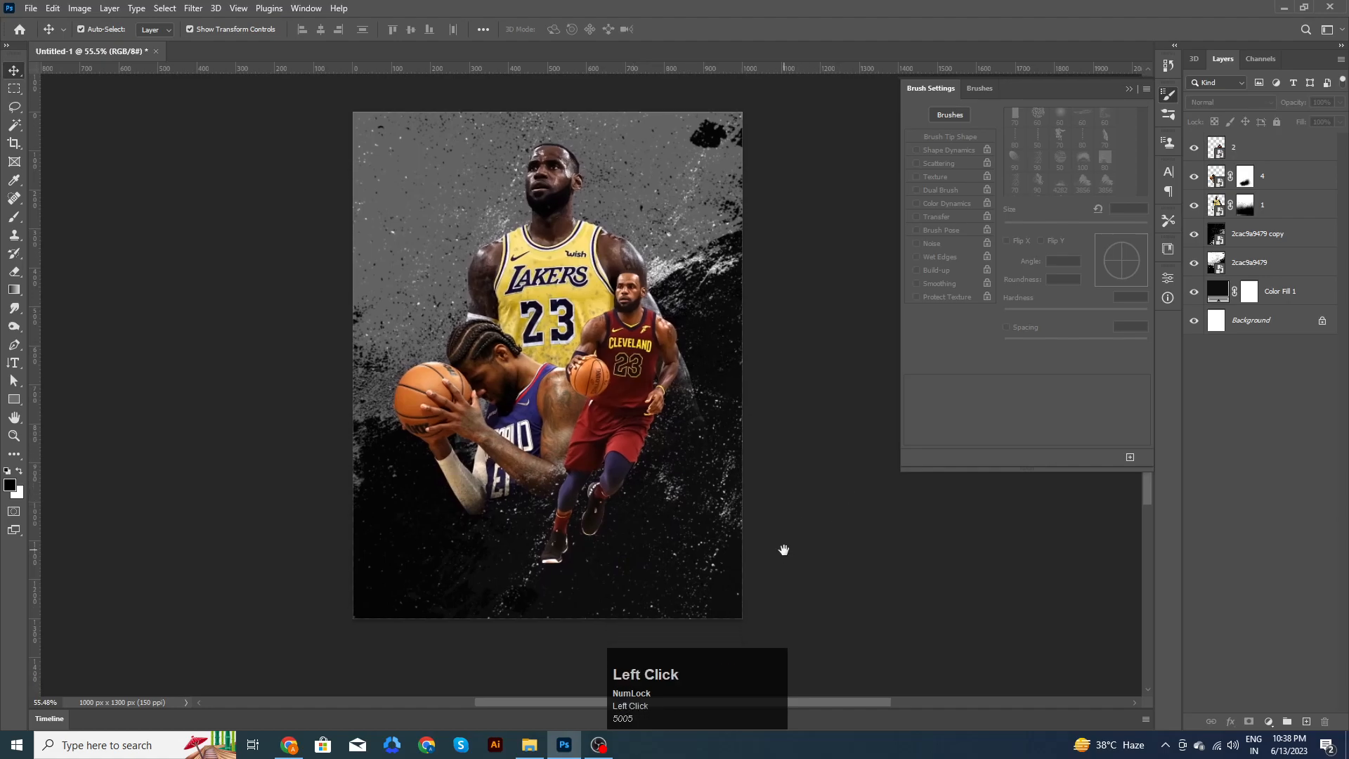
left_click_drag(783, 548, 784, 544)
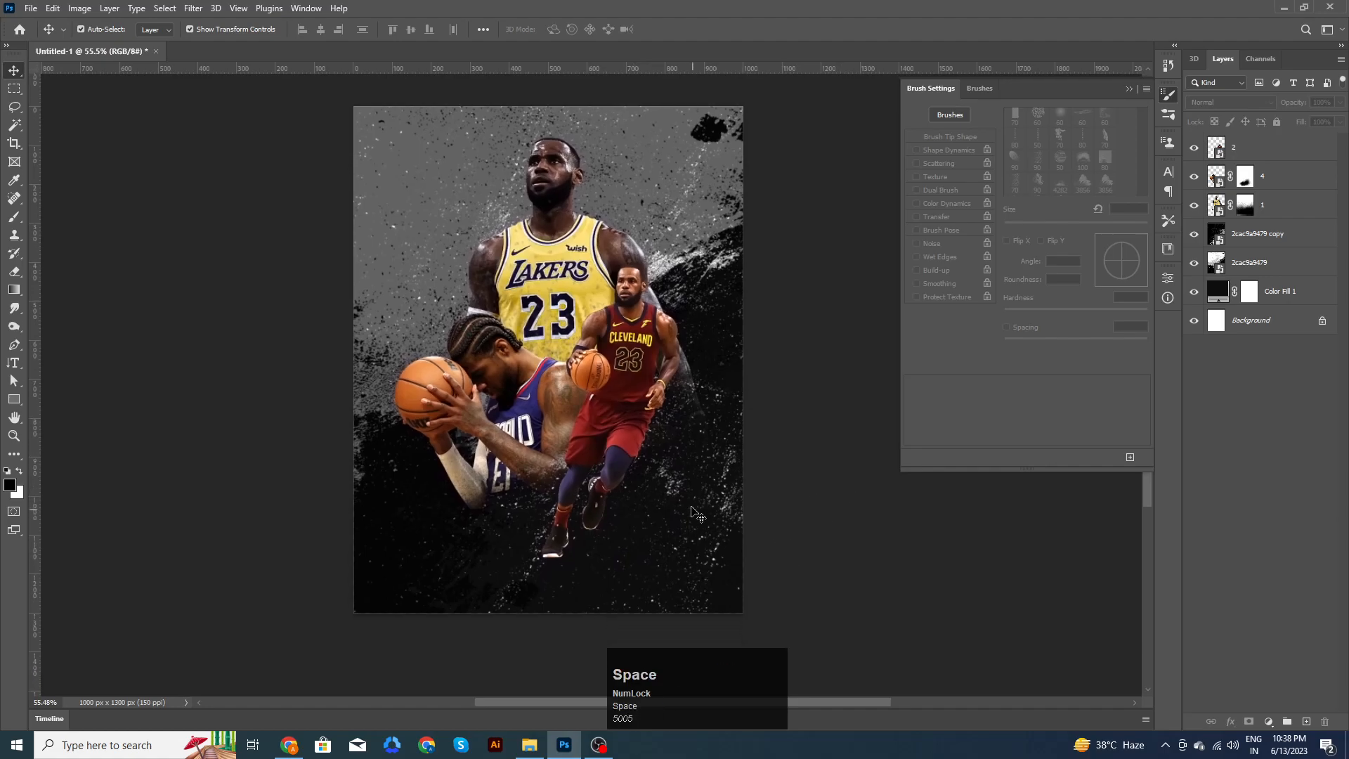
left_click(787, 500)
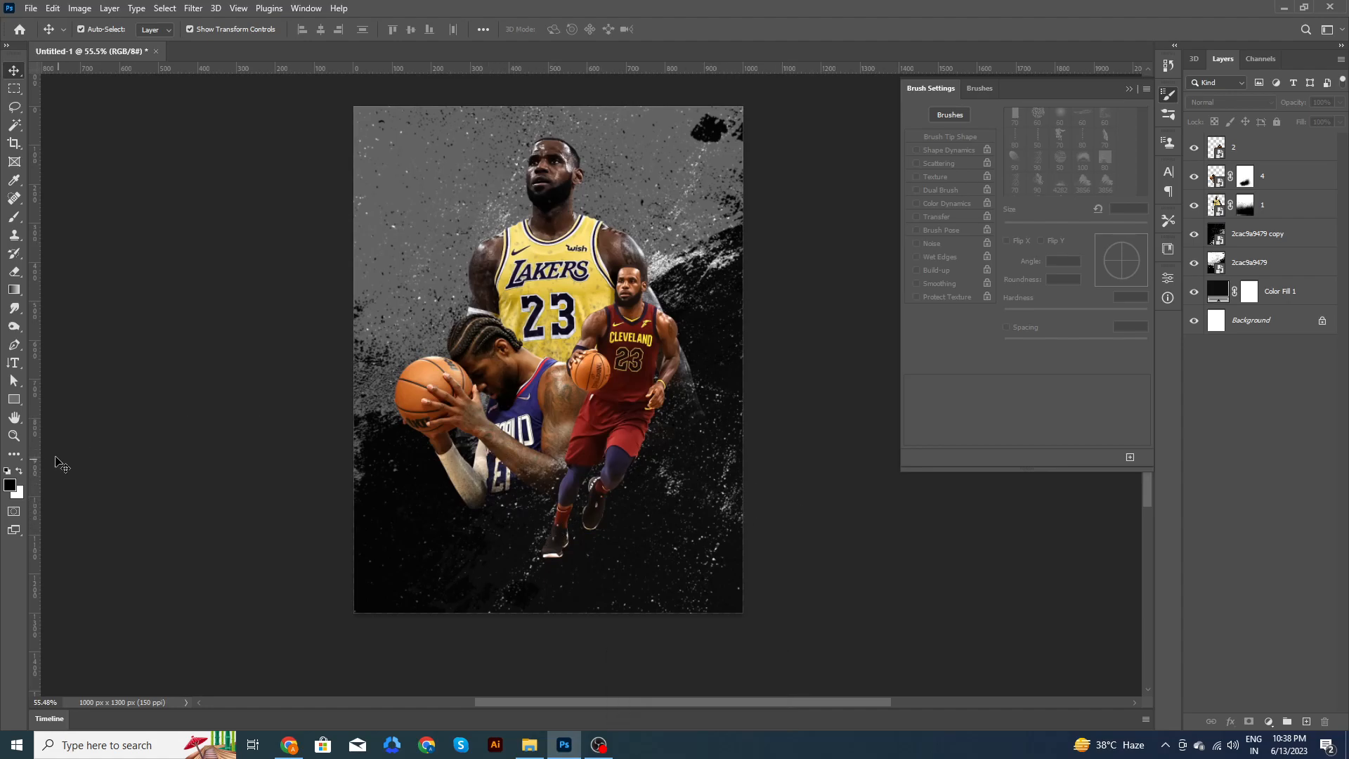
Step: Add a white text line reading "Basketball" near the bottom of the poster, below the players
left_click(14, 364)
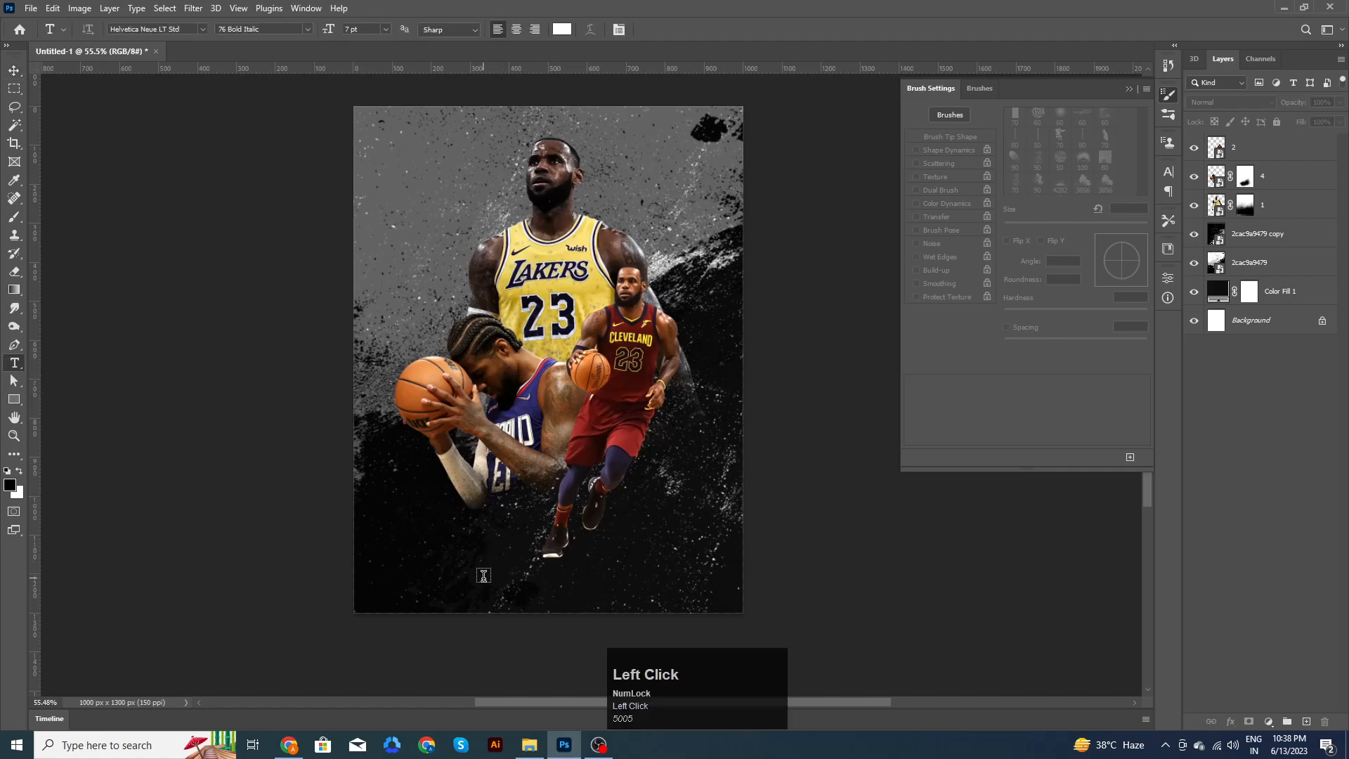
left_click(484, 576)
type("a")
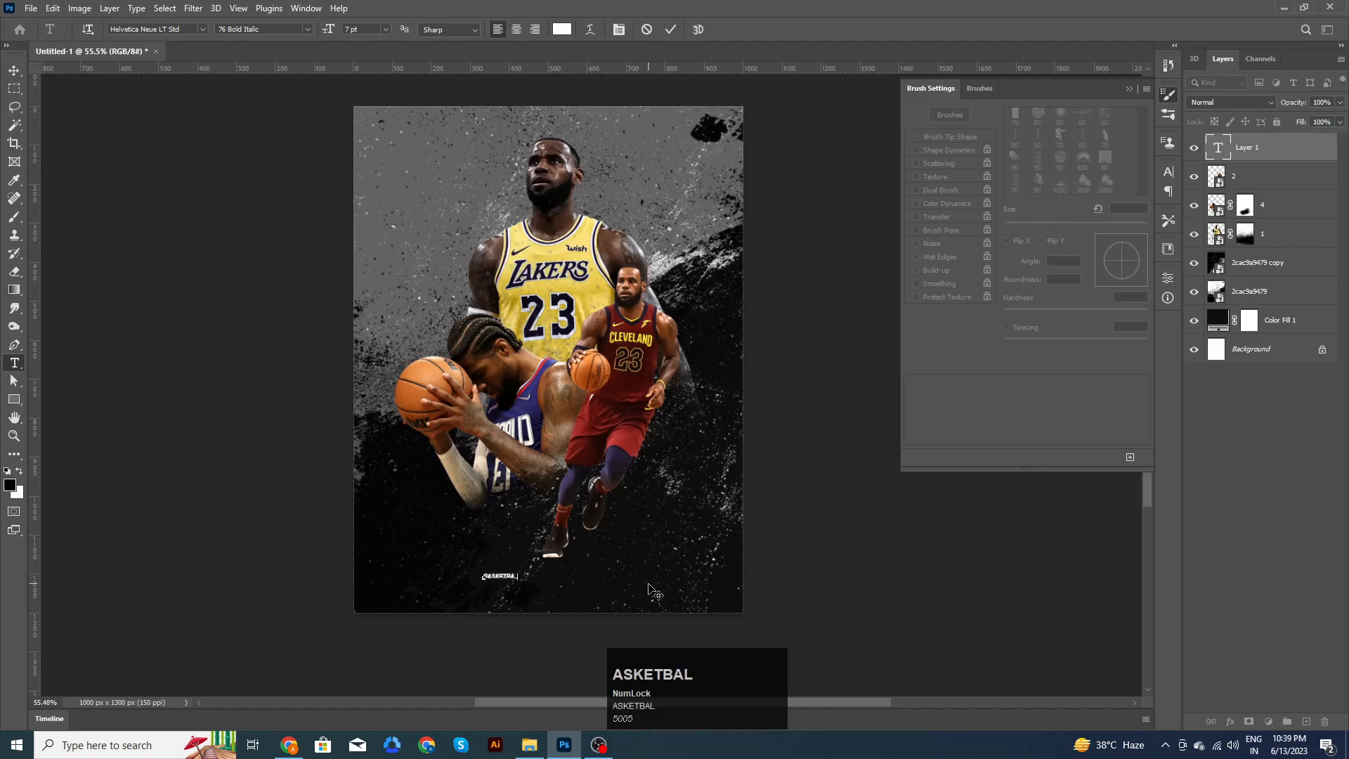
left_click(671, 30)
Step: Enlarge the Basketball text to about 40 pt and centre it horizontally over the running player's feet
left_click(14, 70)
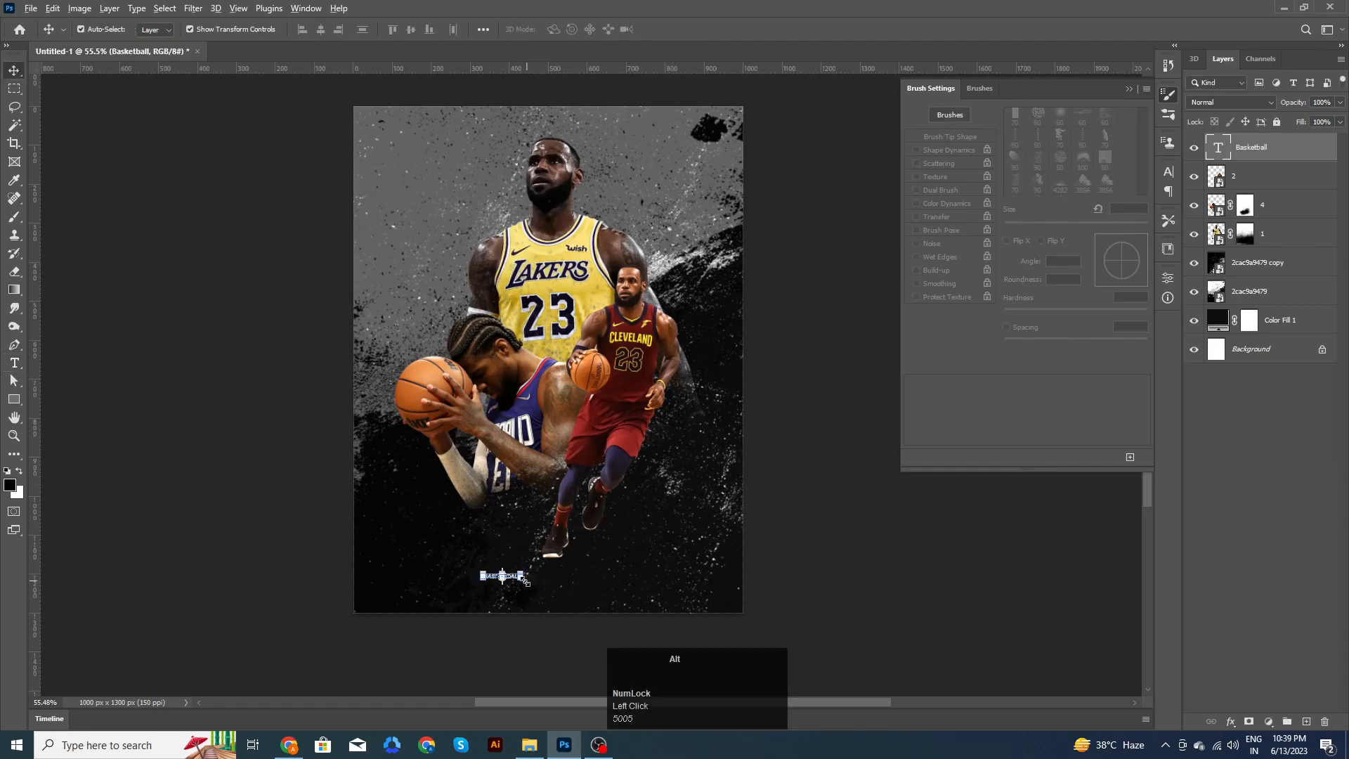
left_click_drag(522, 571, 609, 528)
left_click_drag(582, 583, 631, 564)
left_click(694, 30)
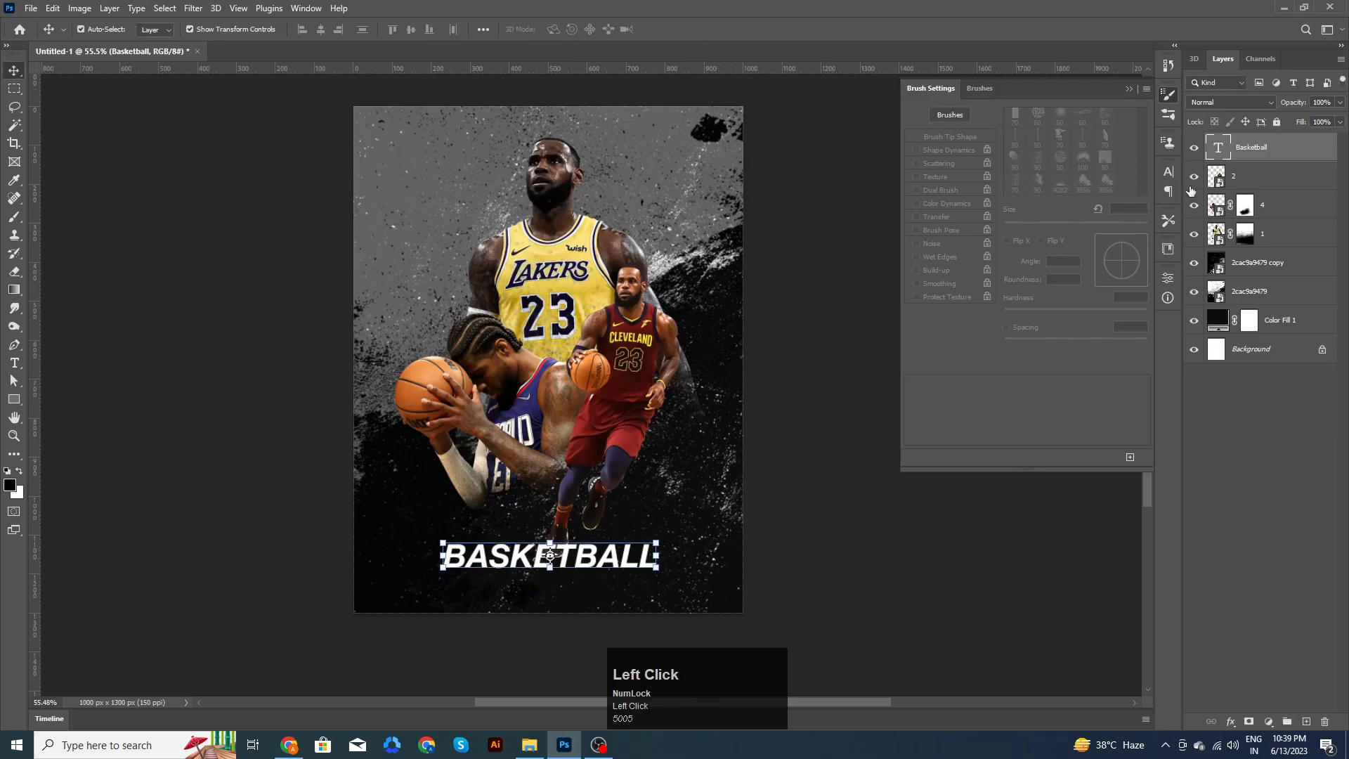
Step: Change the Basketball text's font to Jersey M54
left_click(1162, 278)
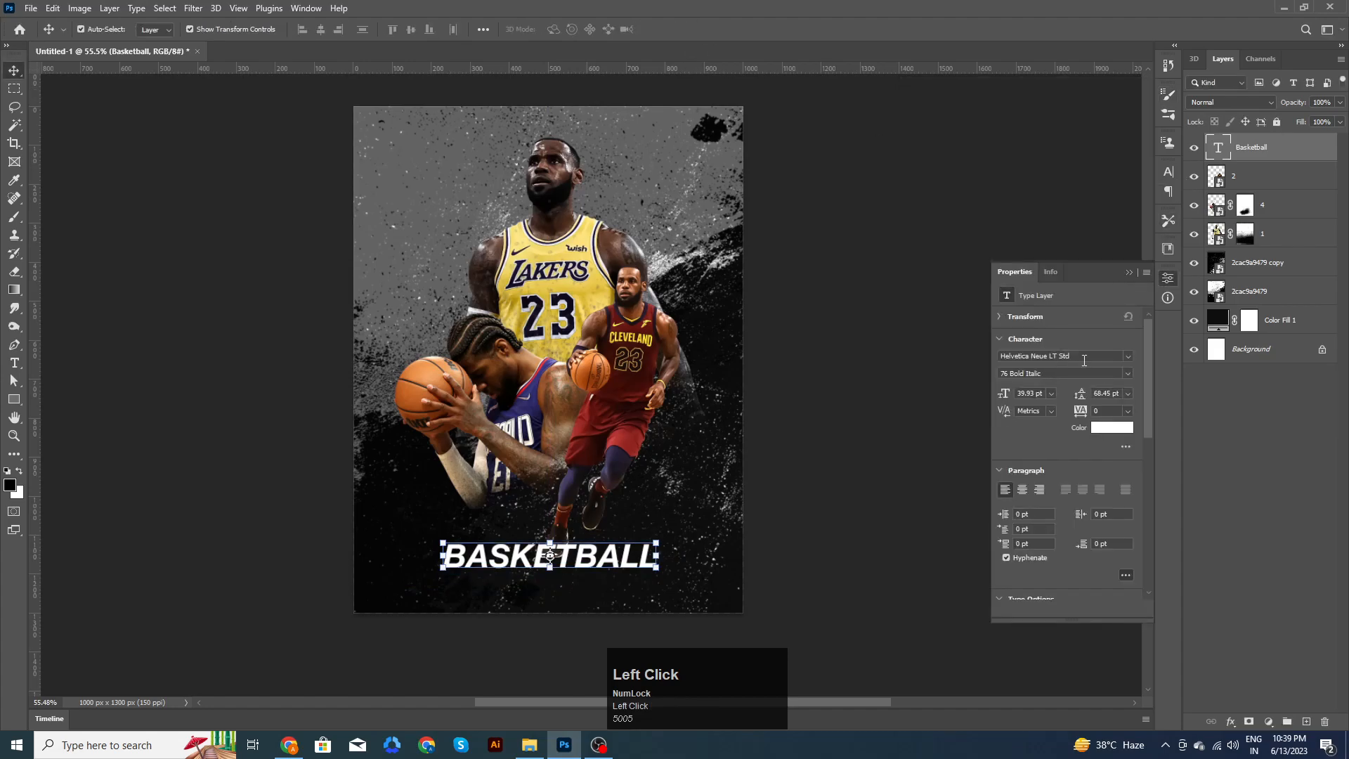
left_click(1131, 355)
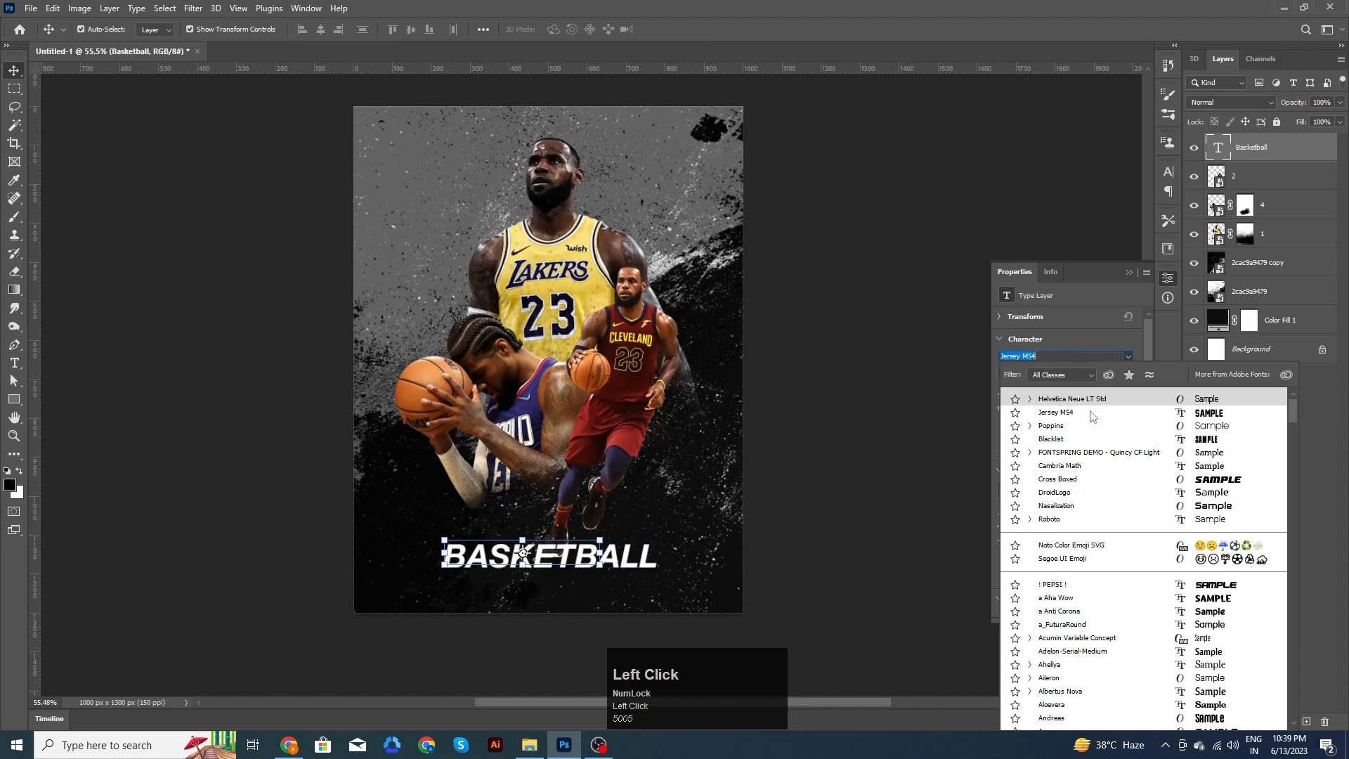
left_click(1087, 416)
left_click(915, 492)
Step: Scale the Basketball text up to about 56 pt and shift it slightly to the right
left_click_drag(591, 544, 664, 507)
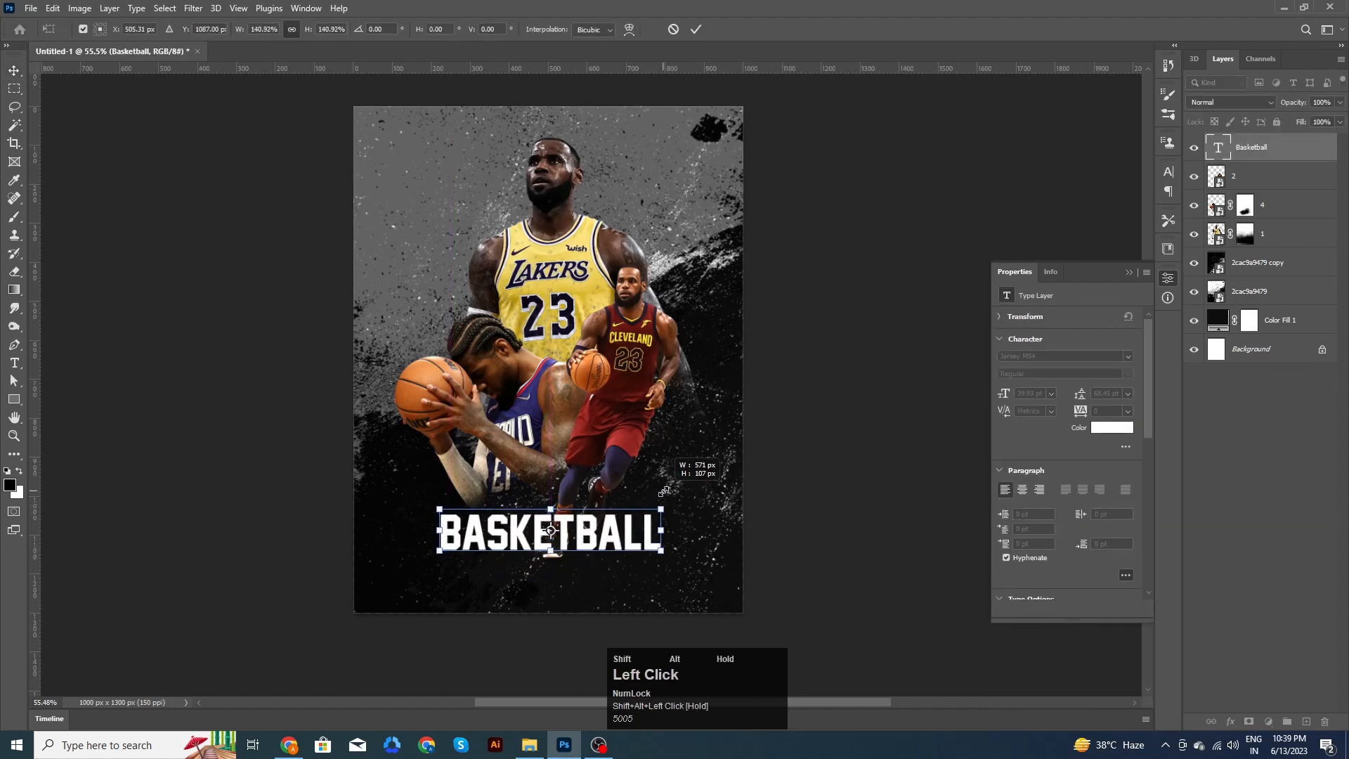
left_click_drag(551, 531, 562, 531)
left_click(697, 28)
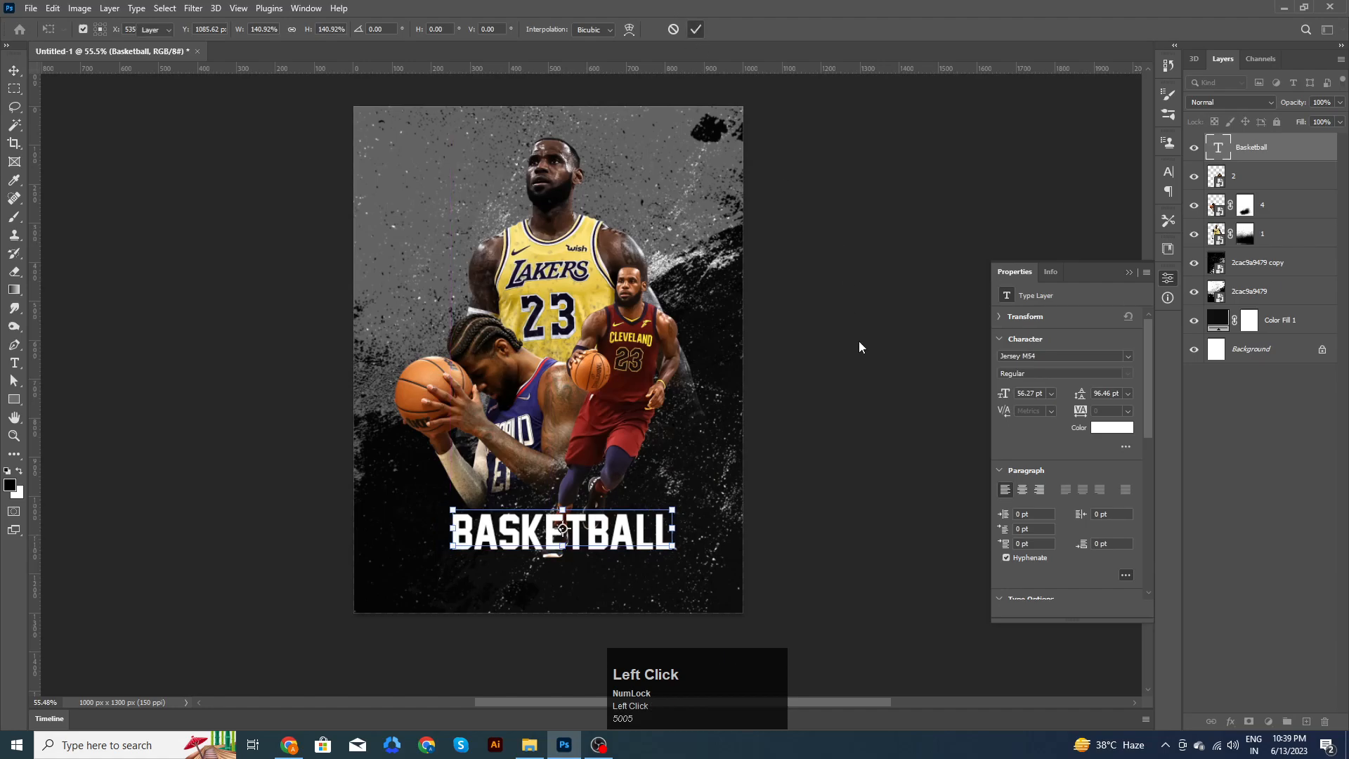
Step: Duplicate the Basketball text and place the copy directly below the original
left_click(812, 485)
left_click_drag(813, 485, 823, 339)
left_click(644, 399)
left_click_drag(644, 399, 630, 430)
Step: Replace the wording of the lower text copy with "Champions"
double_click(622, 433)
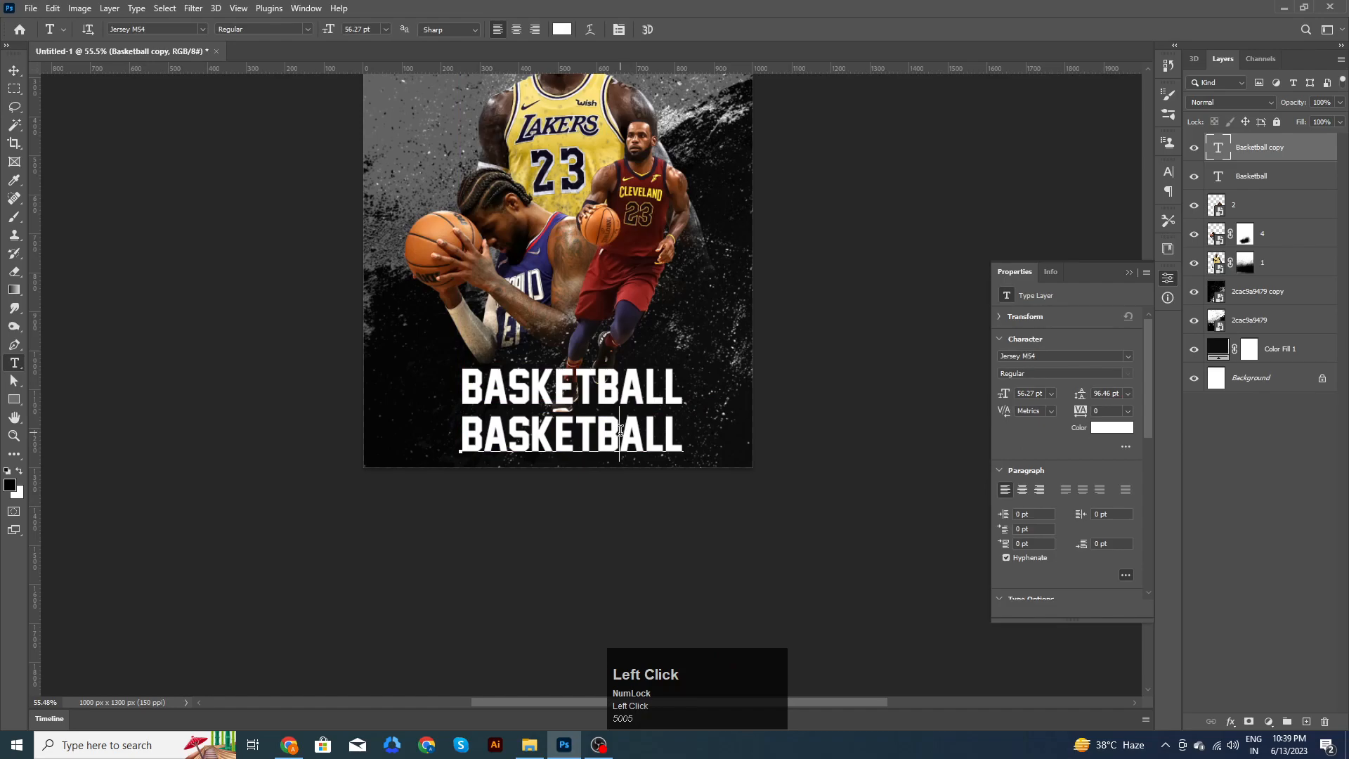
key("ctrl+a")
type("C")
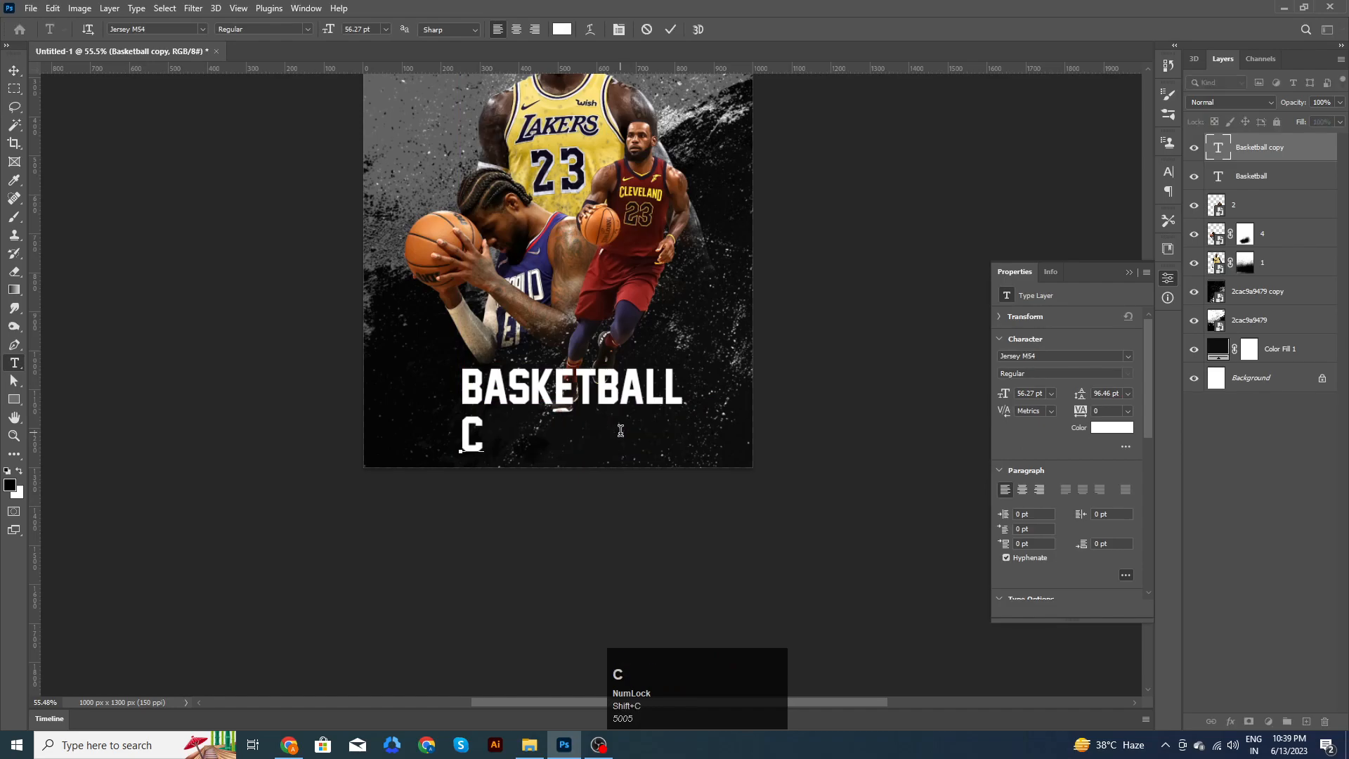
type("HAM")
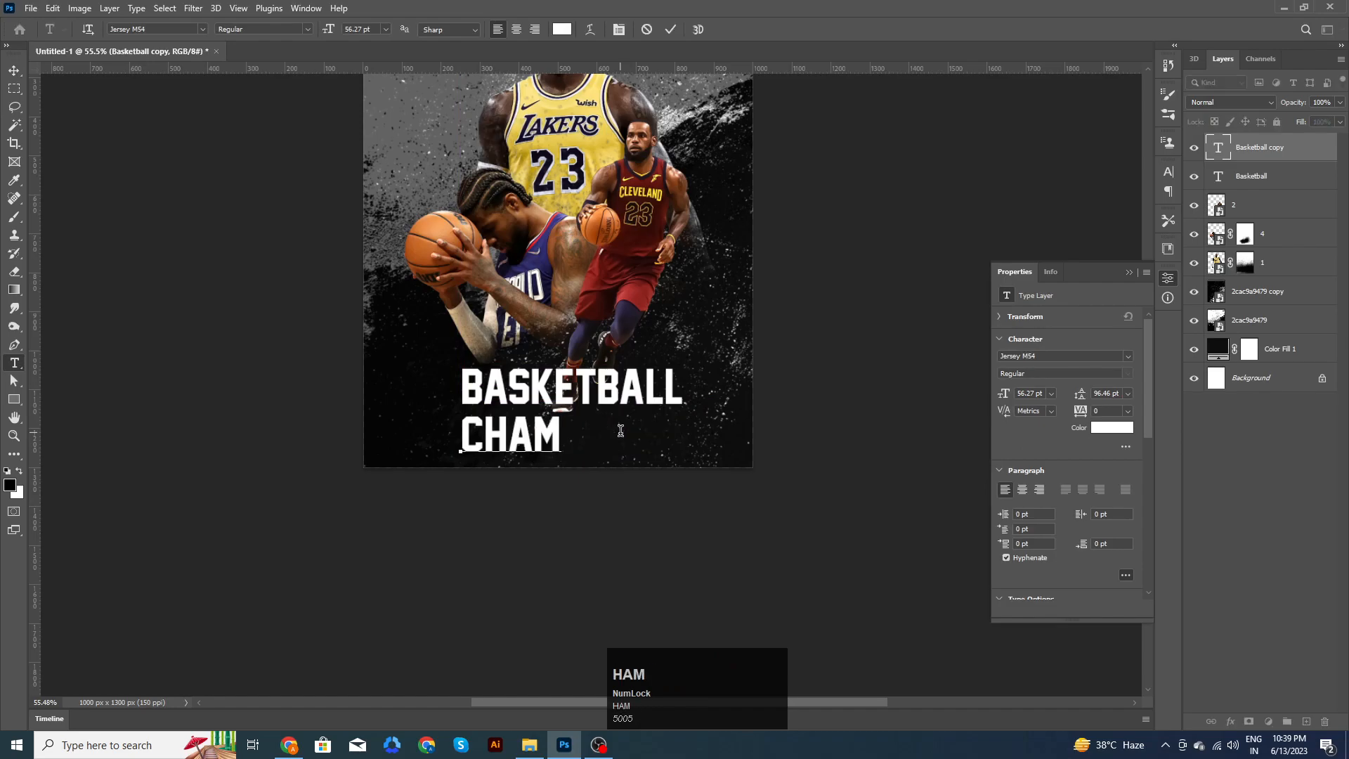
type("PIONS")
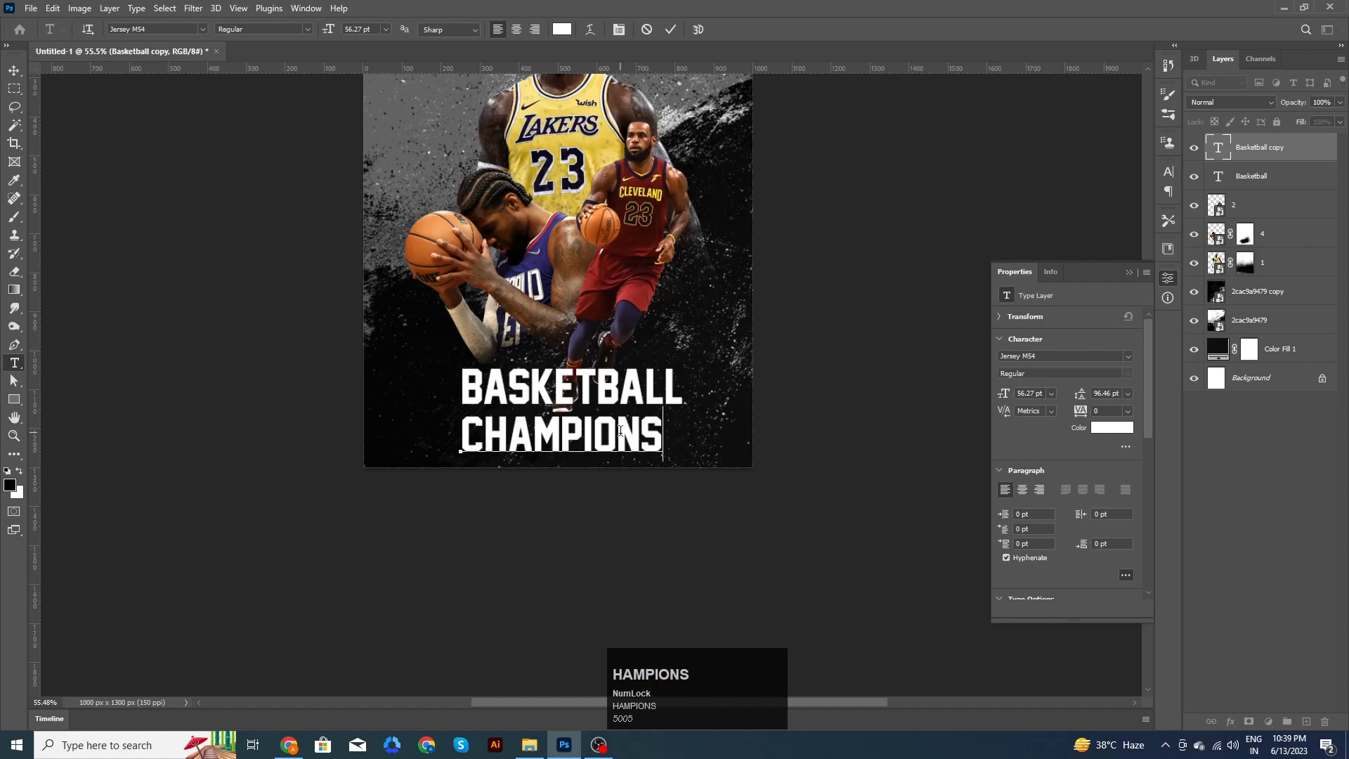
left_click(671, 29)
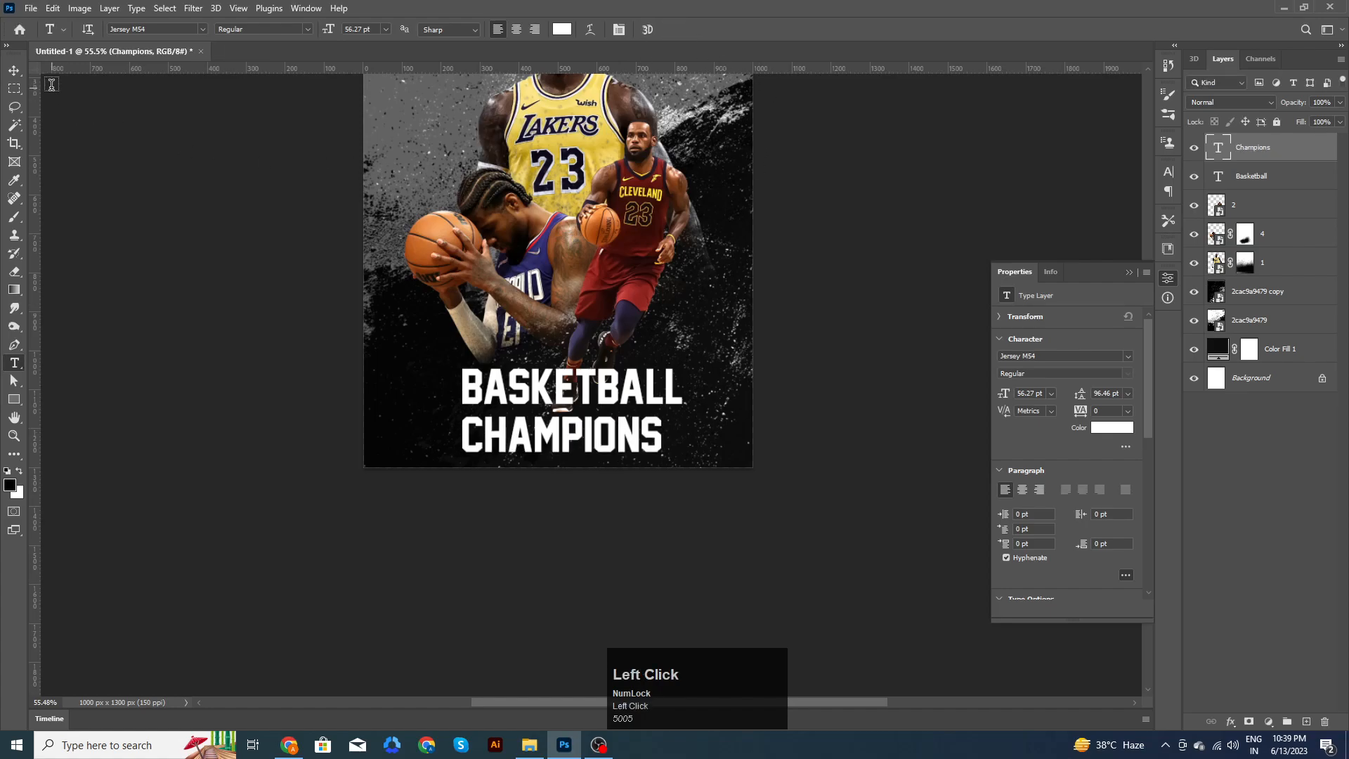
Step: Recolour both text lines to orange e99c06, starting from the lettering colour sampled on the Cleveland jersey
left_click(14, 71)
left_click(660, 390, "shift")
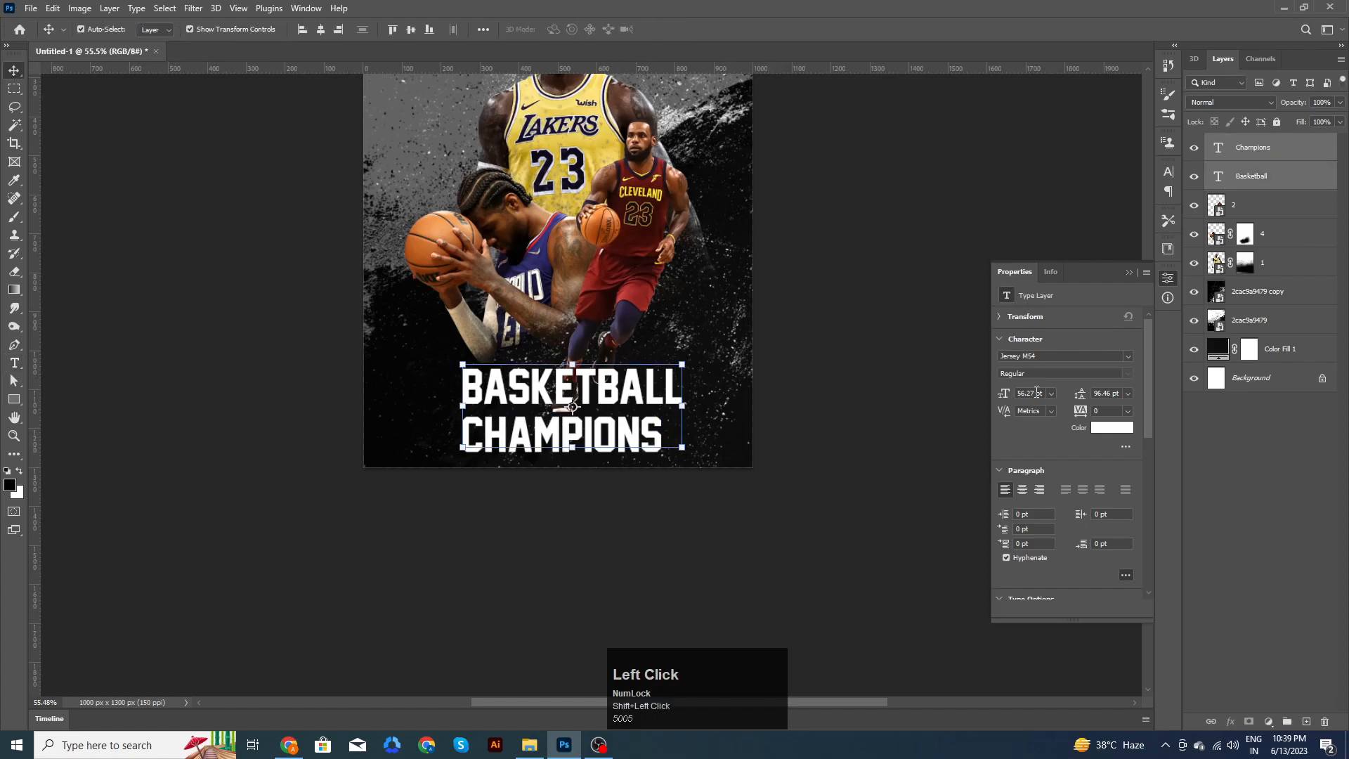
left_click(1112, 427)
left_click(563, 190)
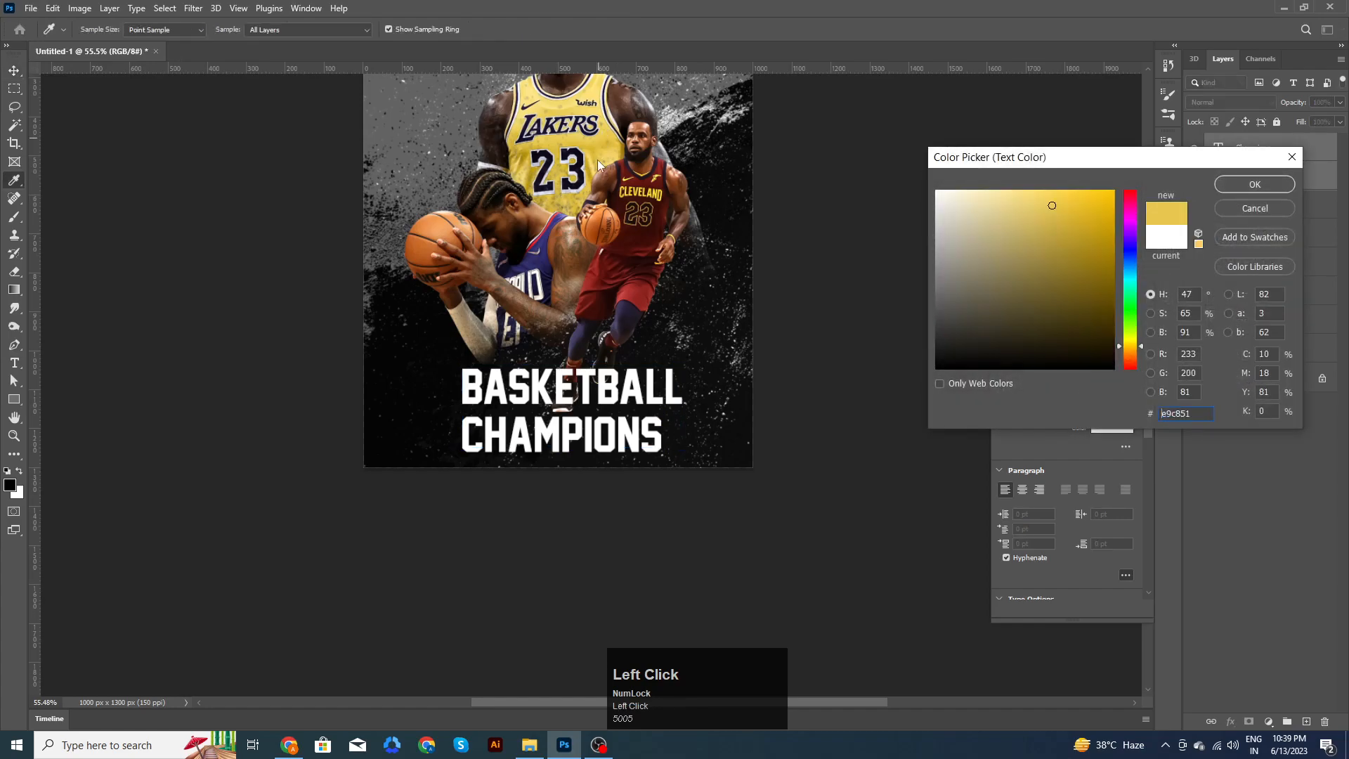
left_click(659, 190)
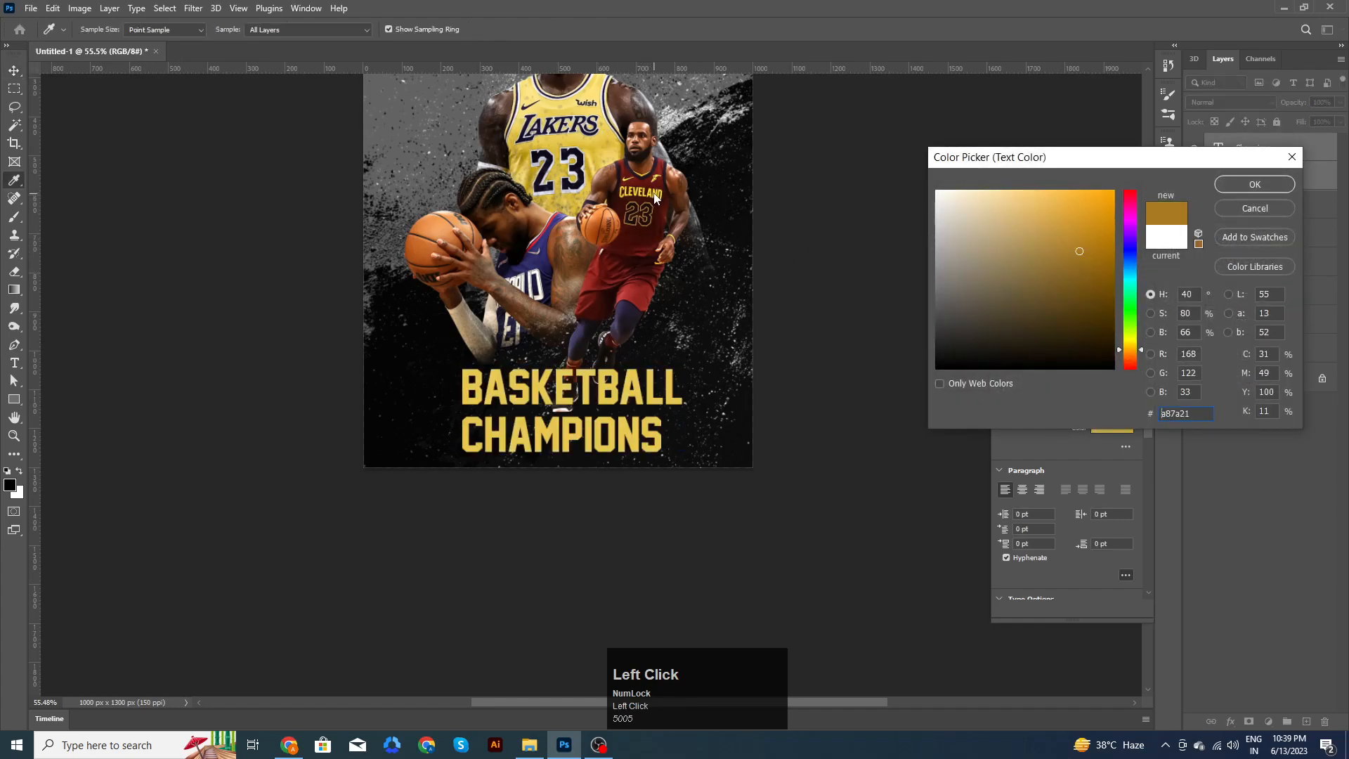
left_click_drag(1079, 251, 1111, 212)
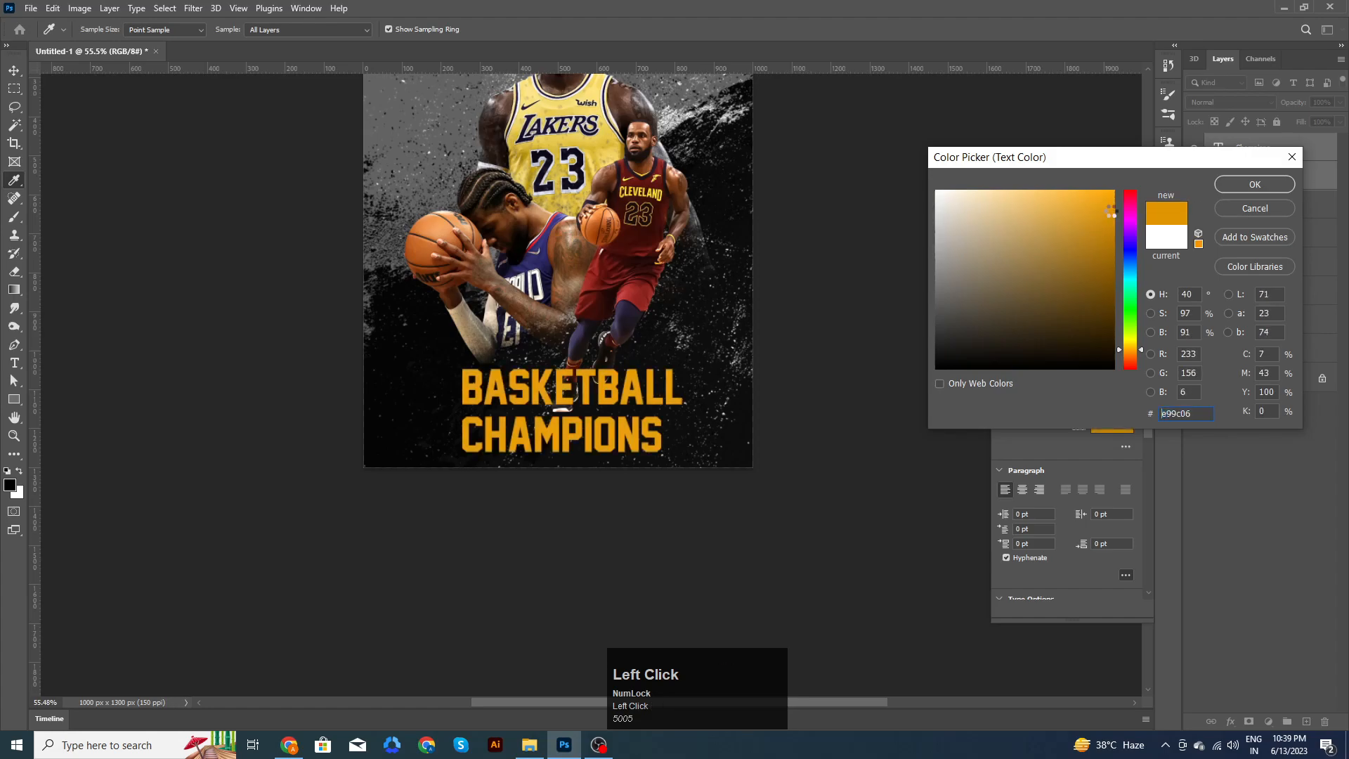
left_click(1255, 184)
key("ctrl+Return")
key("v")
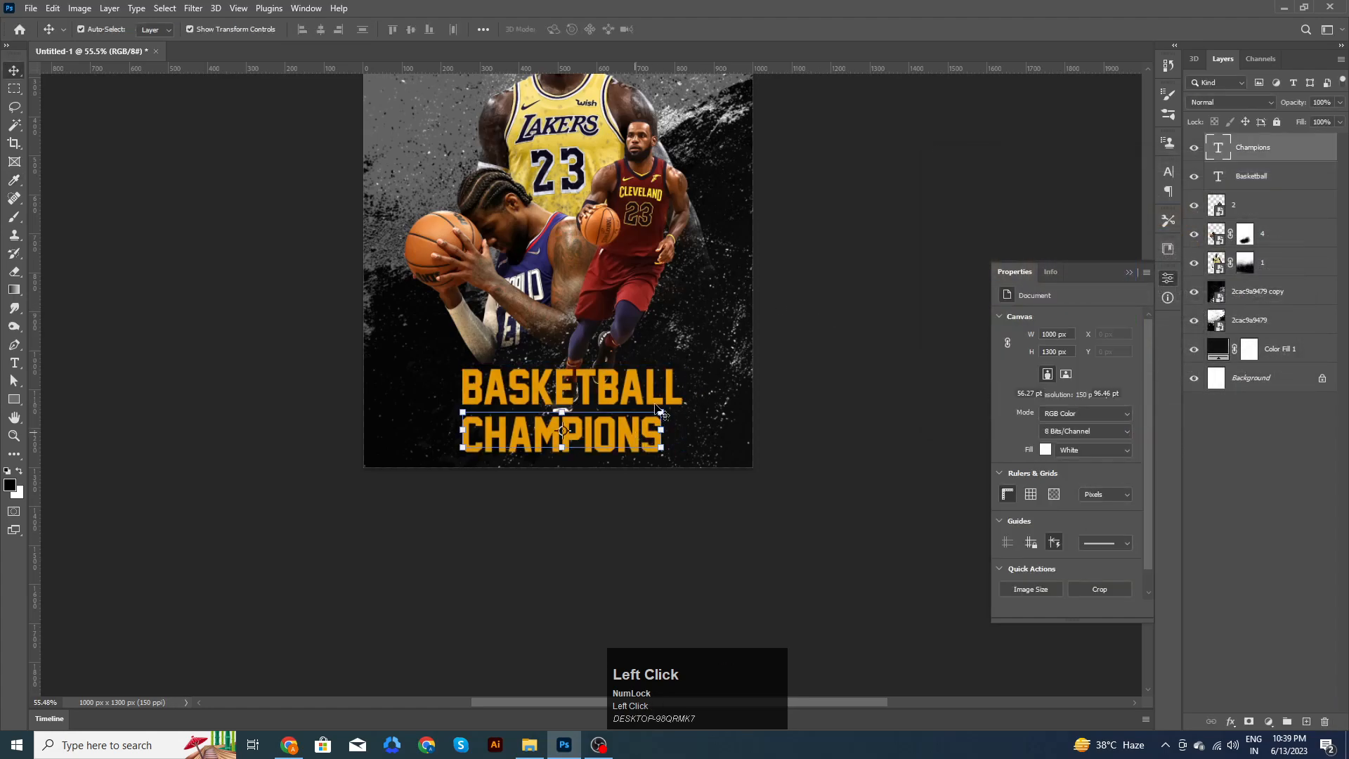
left_click(1212, 172, "shift")
right_click(1286, 148)
left_click(1295, 189)
right_click(1305, 158)
left_click(1316, 149)
right_click(1316, 149)
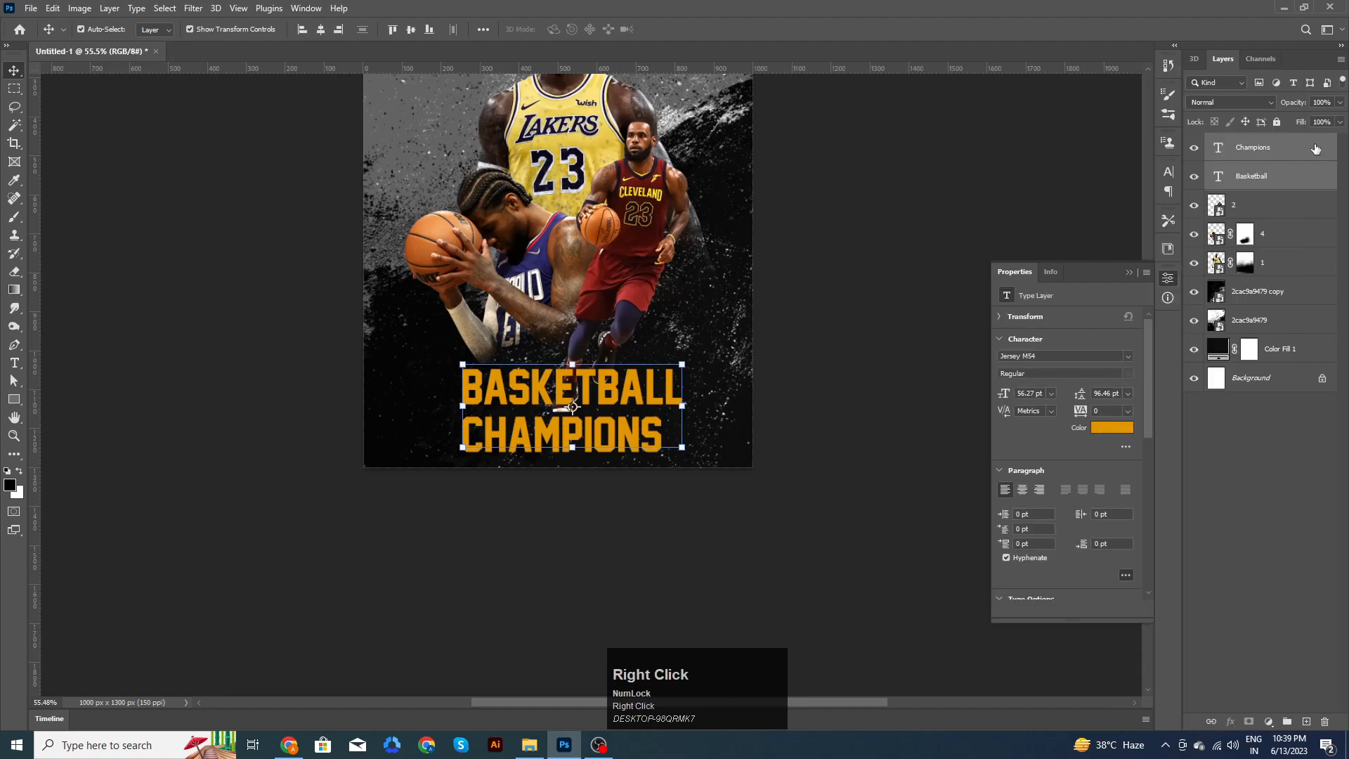
left_click(1295, 177)
Step: Convert the Champions and Basketball text layers into separate smart objects
left_click(1307, 146)
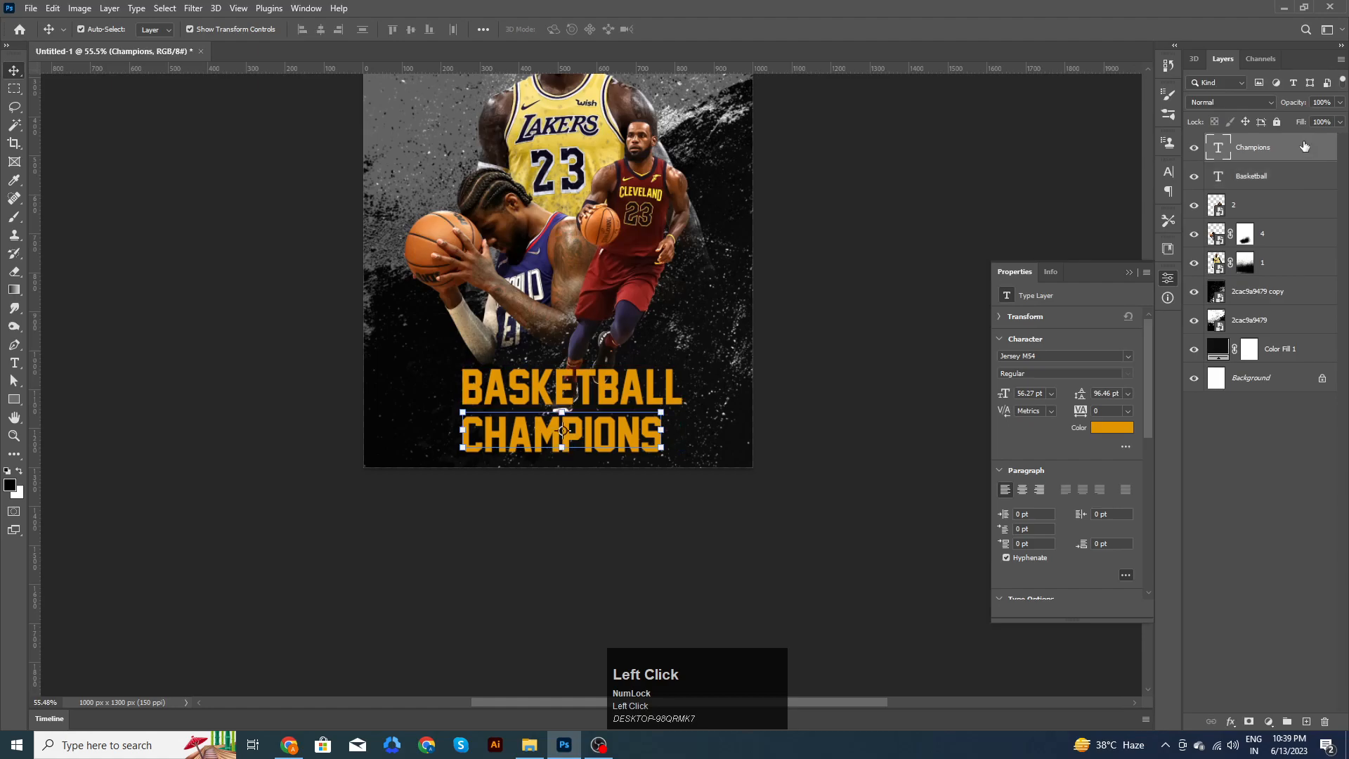
right_click(1306, 146)
left_click(1156, 259)
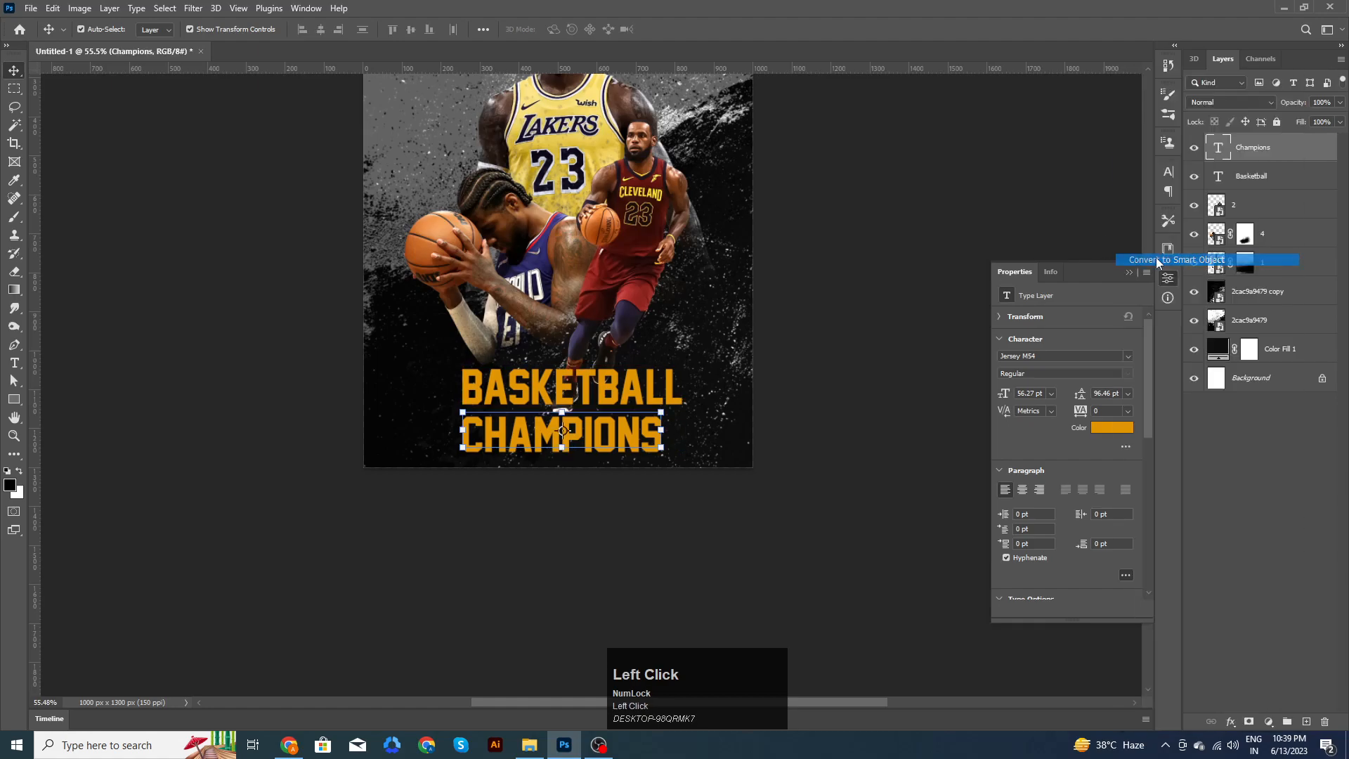
left_click(1284, 180)
right_click(1285, 180)
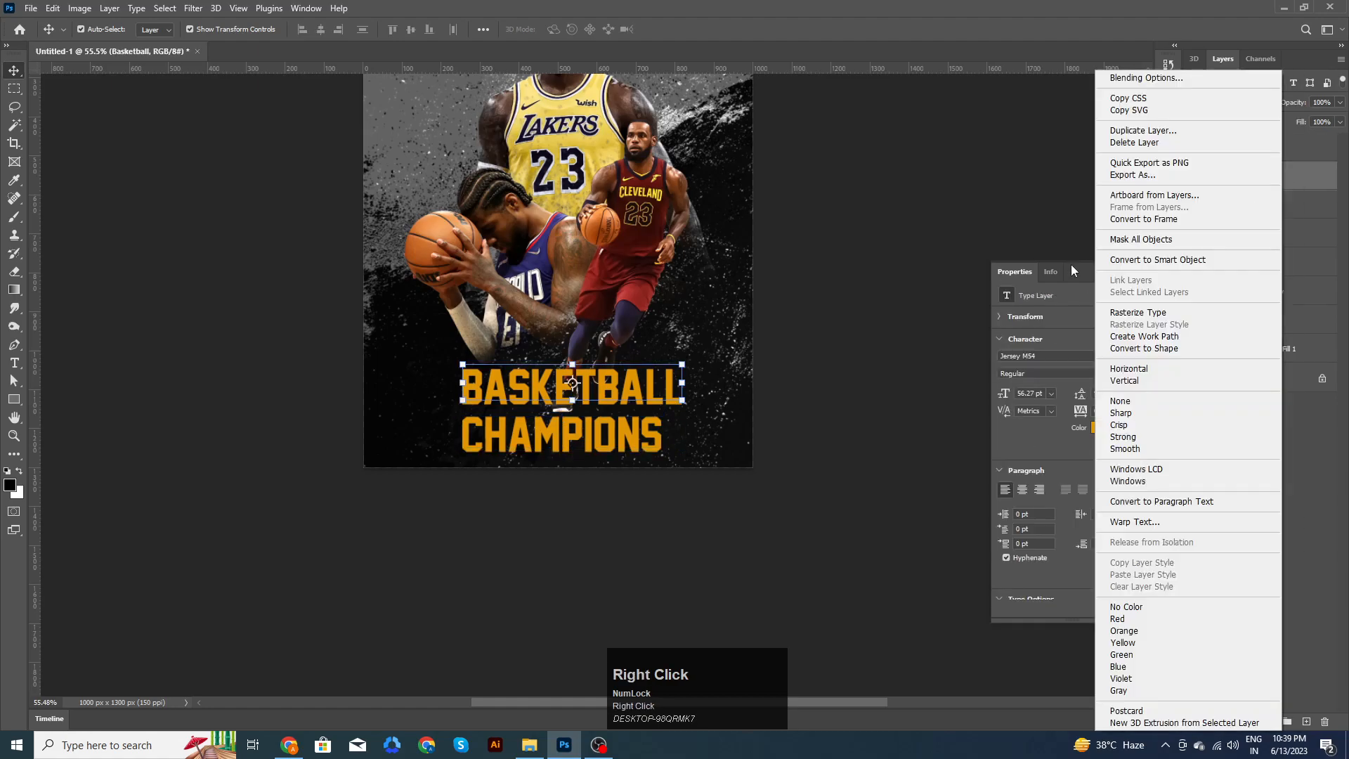
left_click(1171, 269)
Step: Apply a Perspective transform to the Basketball smart object, flaring its lower edge outward on both sides to about 260% width
left_click(676, 402)
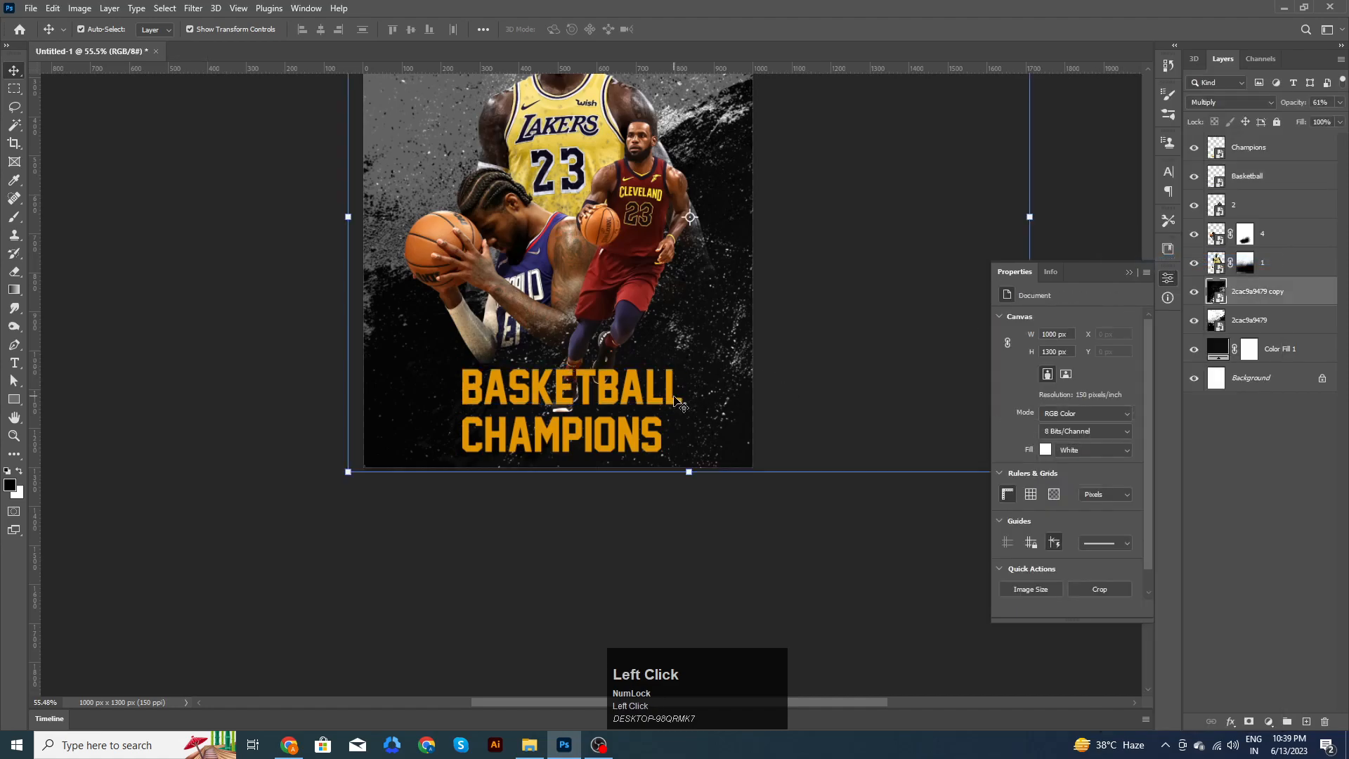
left_click(584, 572)
left_click(614, 405)
left_click(529, 380)
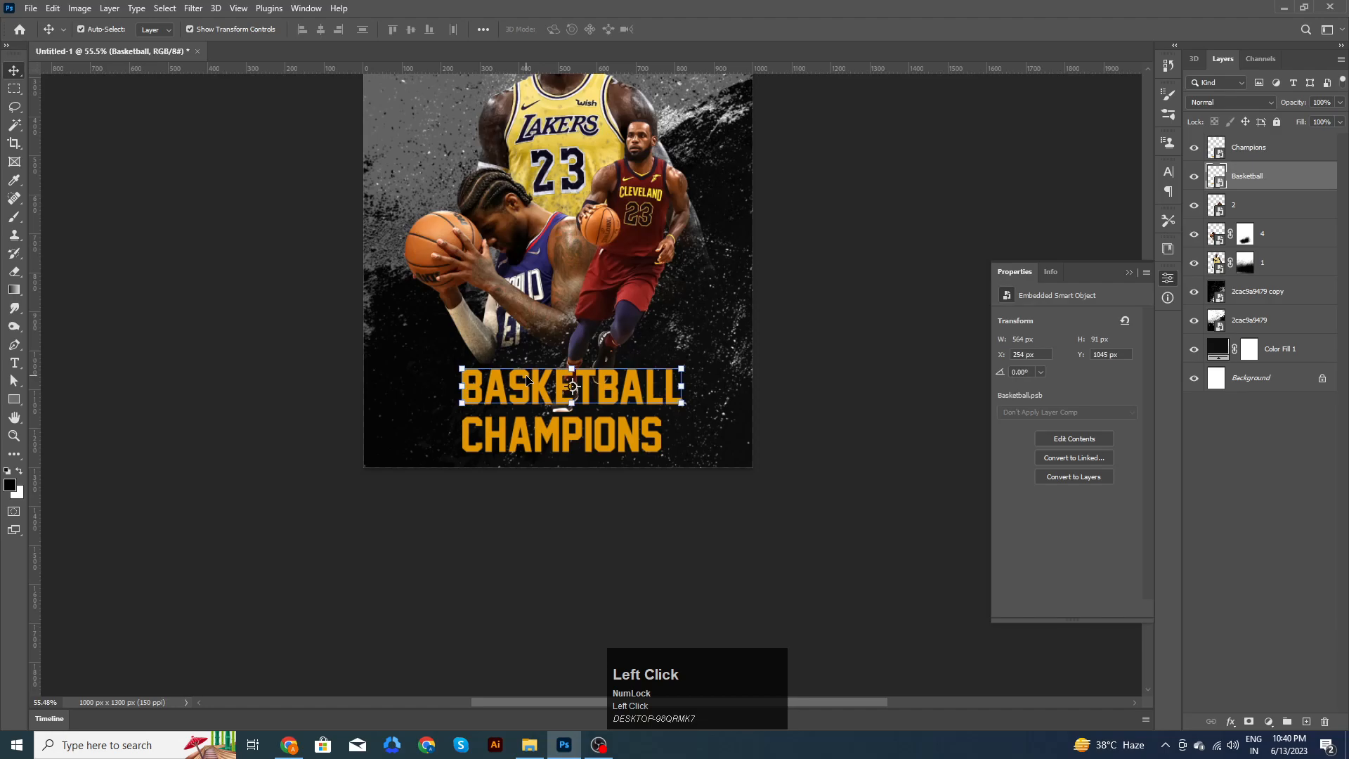
left_click(61, 12)
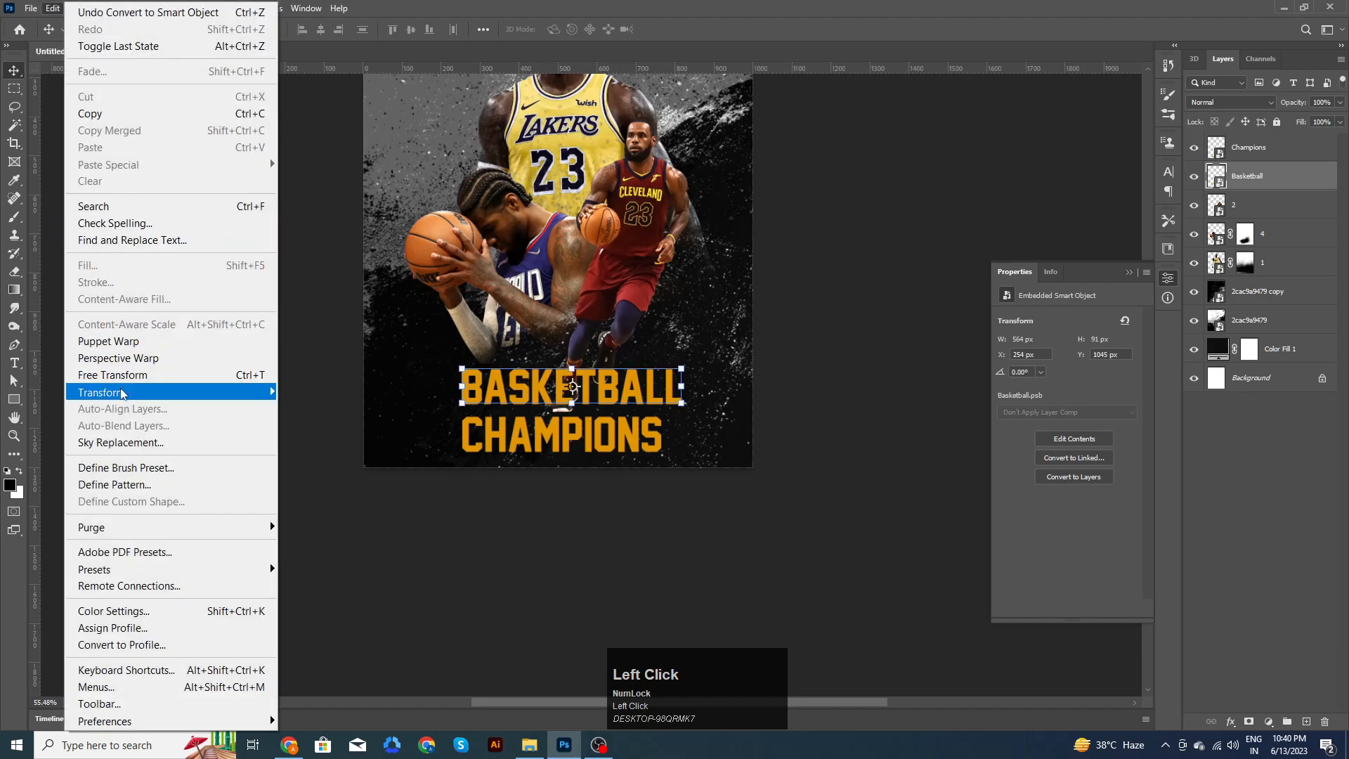
mouse_move(123, 392)
left_click(351, 484)
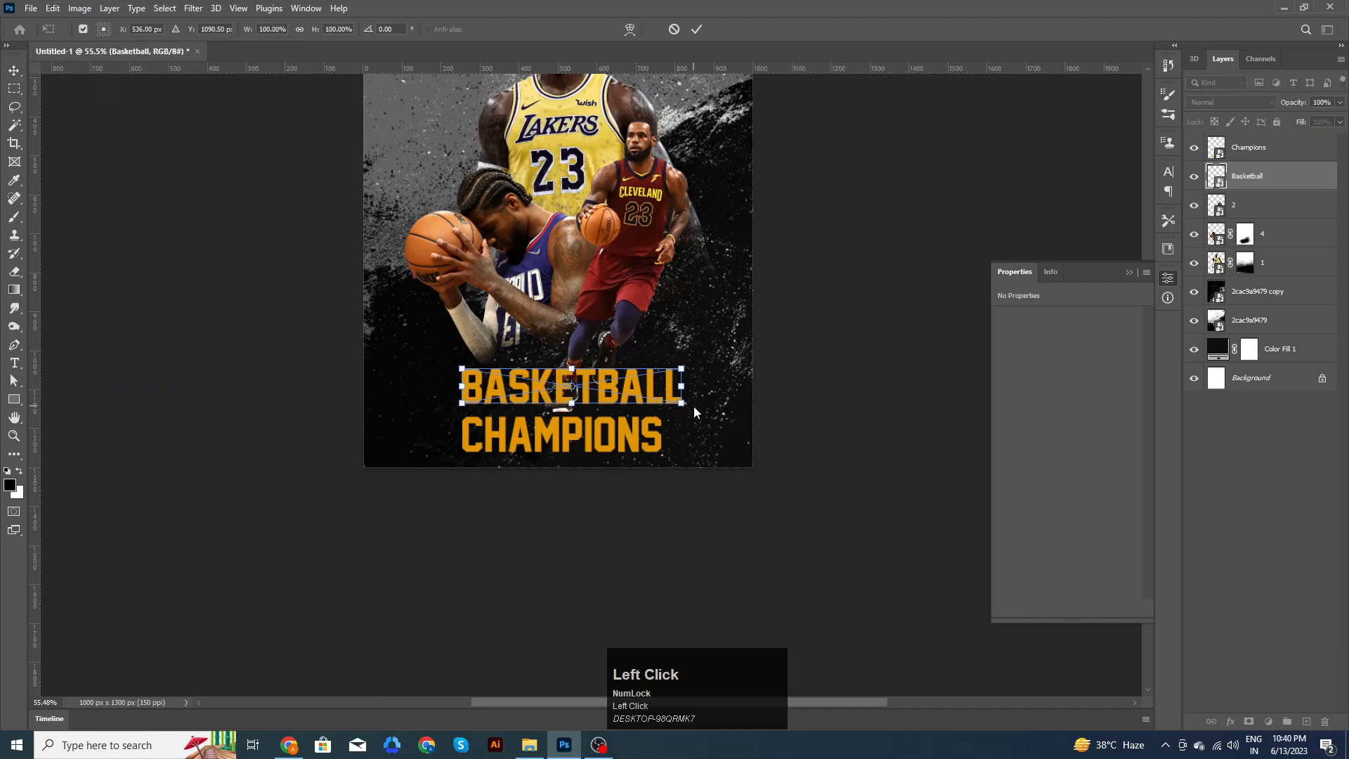
left_click_drag(683, 406, 858, 358)
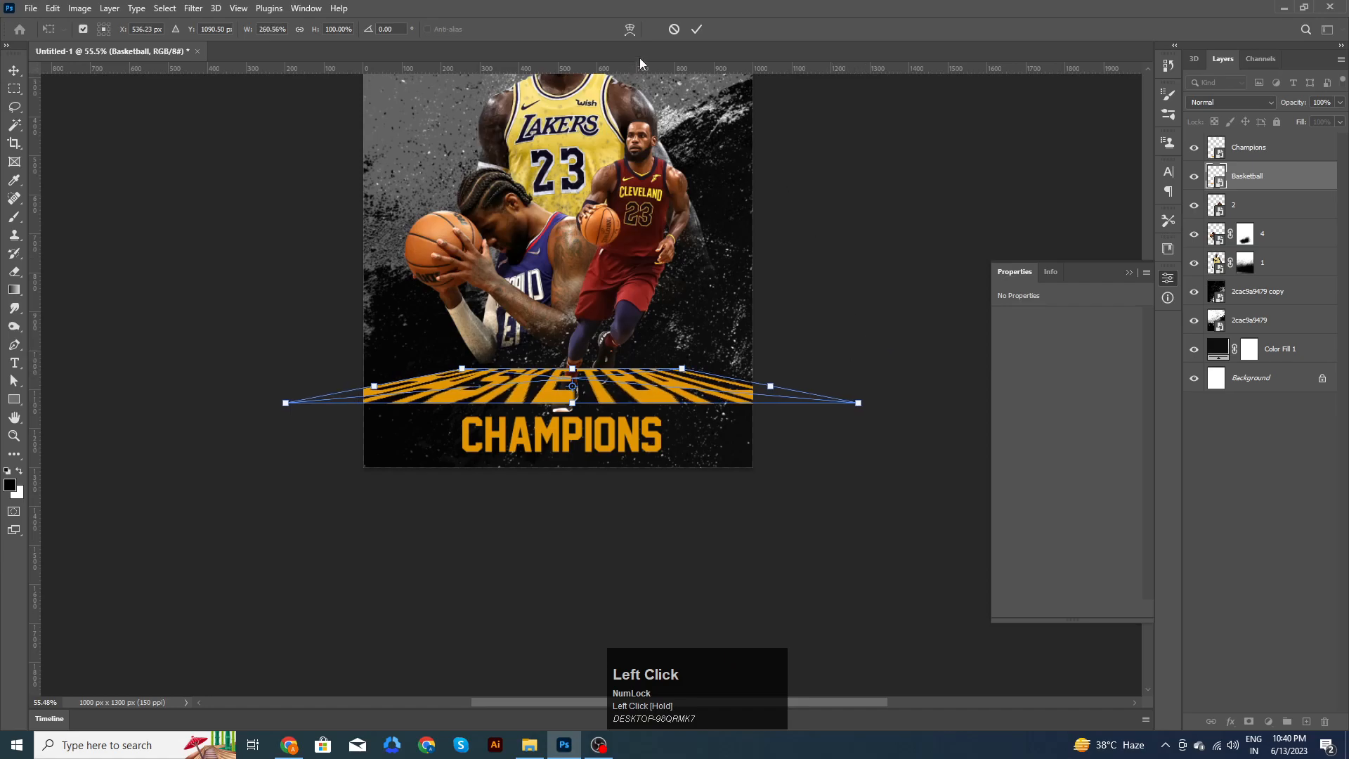
left_click(695, 31)
Step: Apply a Perspective transform to the Champions smart object, flaring its lower edge outward on both sides to about 224% width
left_click(642, 450)
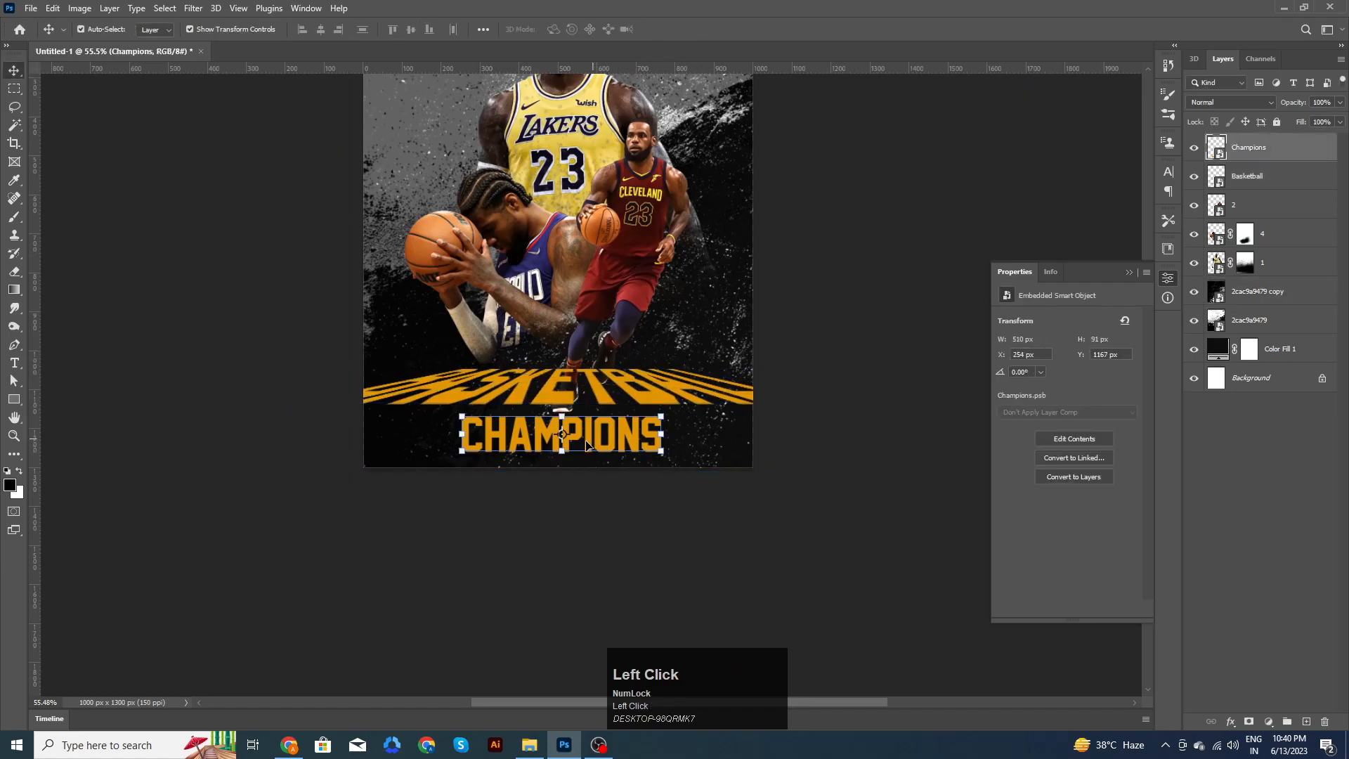
left_click(54, 8)
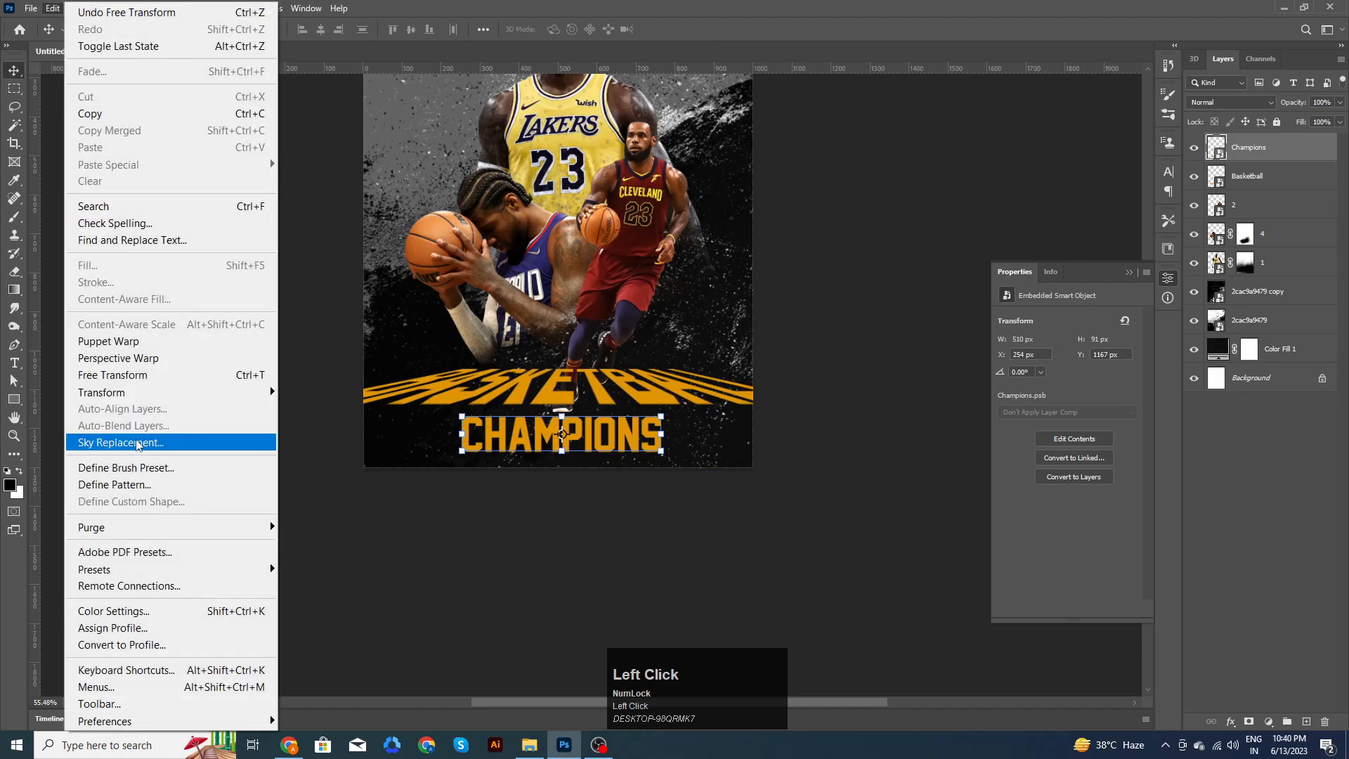
mouse_move(144, 392)
left_click(340, 484)
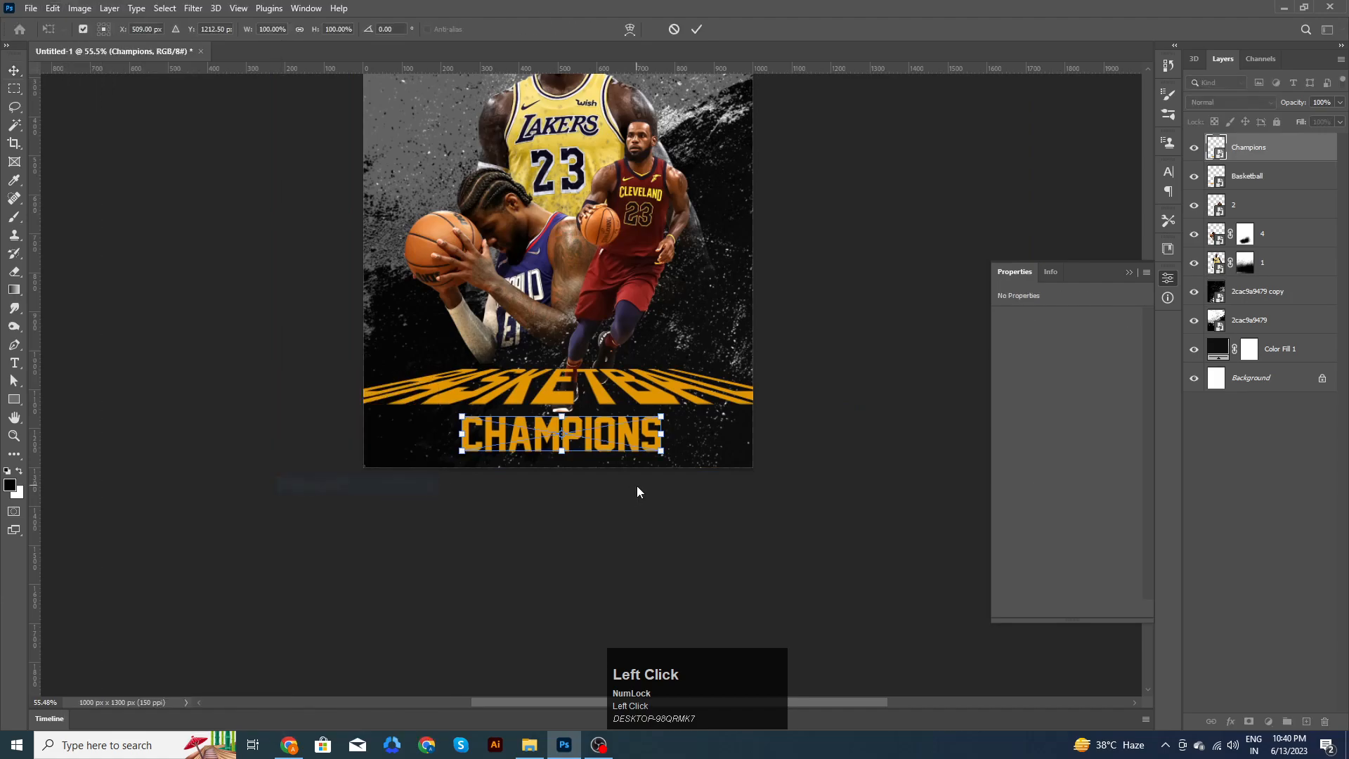
left_click_drag(659, 451, 786, 478)
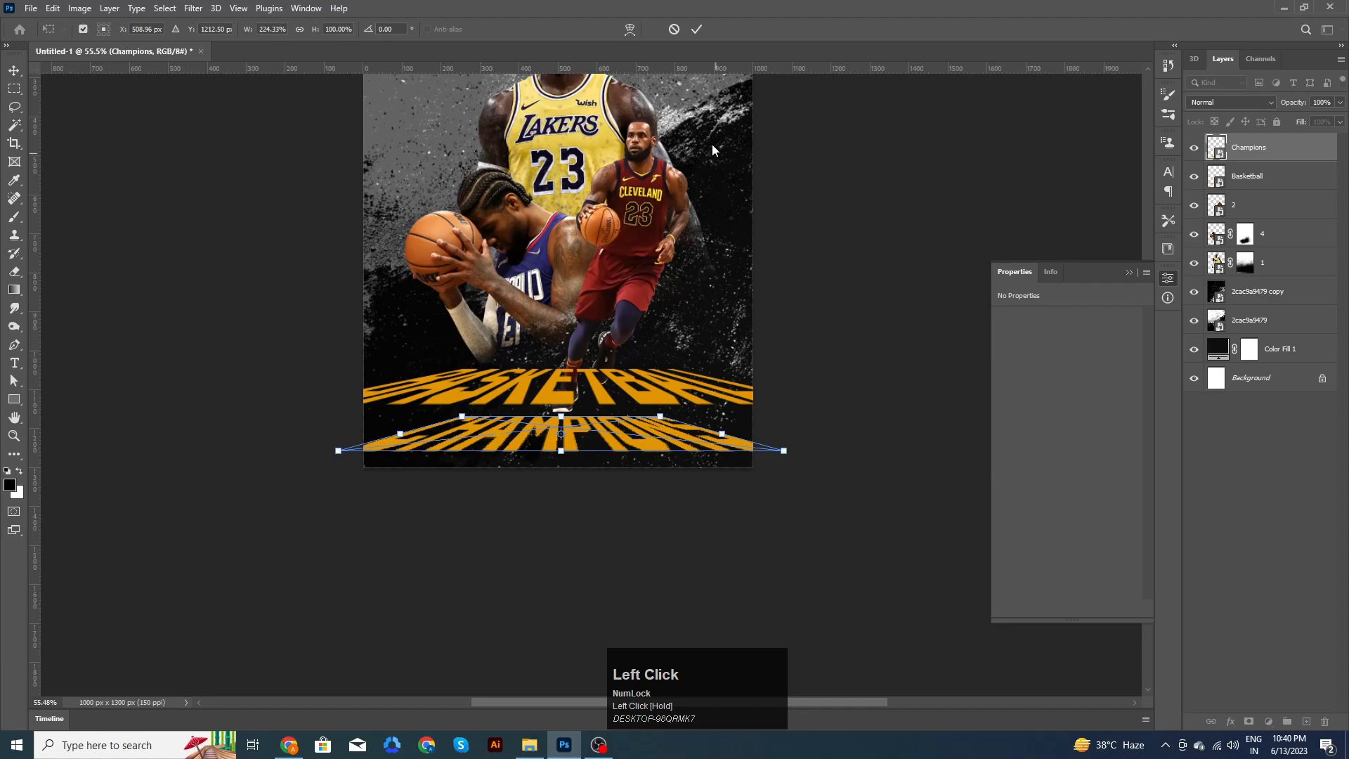
left_click(694, 30)
Step: Move the Champions and Basketball layers together beneath the three player cutout layers, directly above the grunge texture layers
left_click(739, 416, "shift")
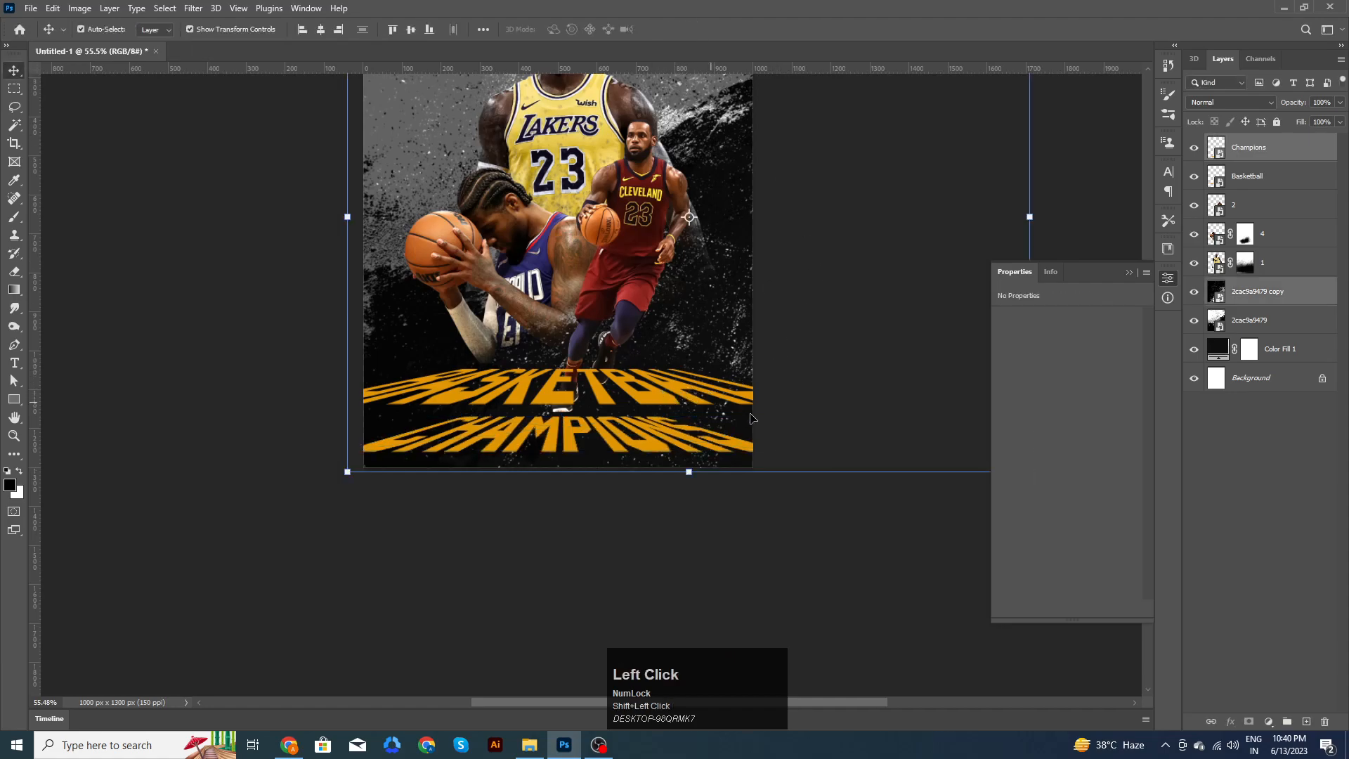
left_click(1276, 179)
left_click(1269, 159, "shift")
left_click_drag(1291, 187, 1280, 237)
Step: Scale both title lines together to about 67.6% and reposition them centred within the poster's width under the players
left_click_drag(856, 368, 764, 381)
left_click_drag(685, 411, 685, 399)
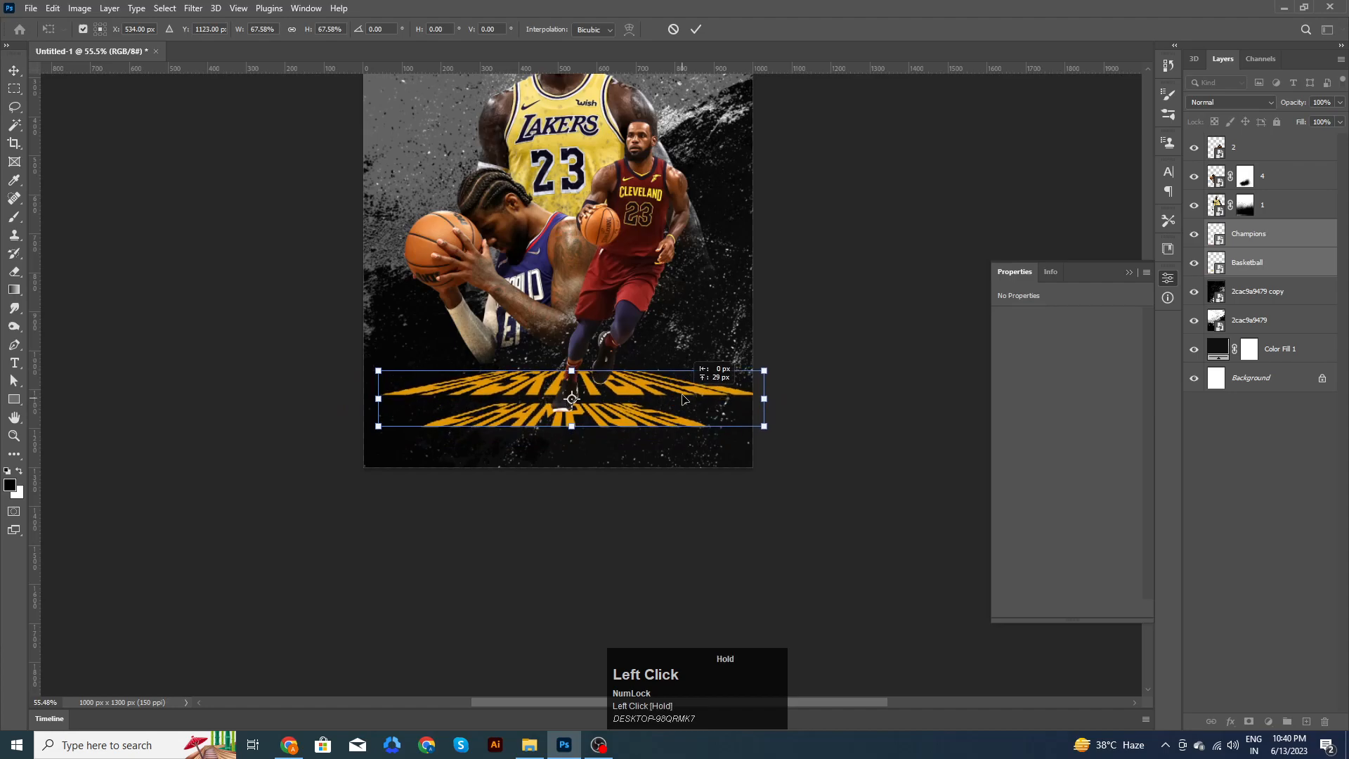
left_click(694, 32)
key("shift+Left")
key("shift+Left")
key("shift+Left")
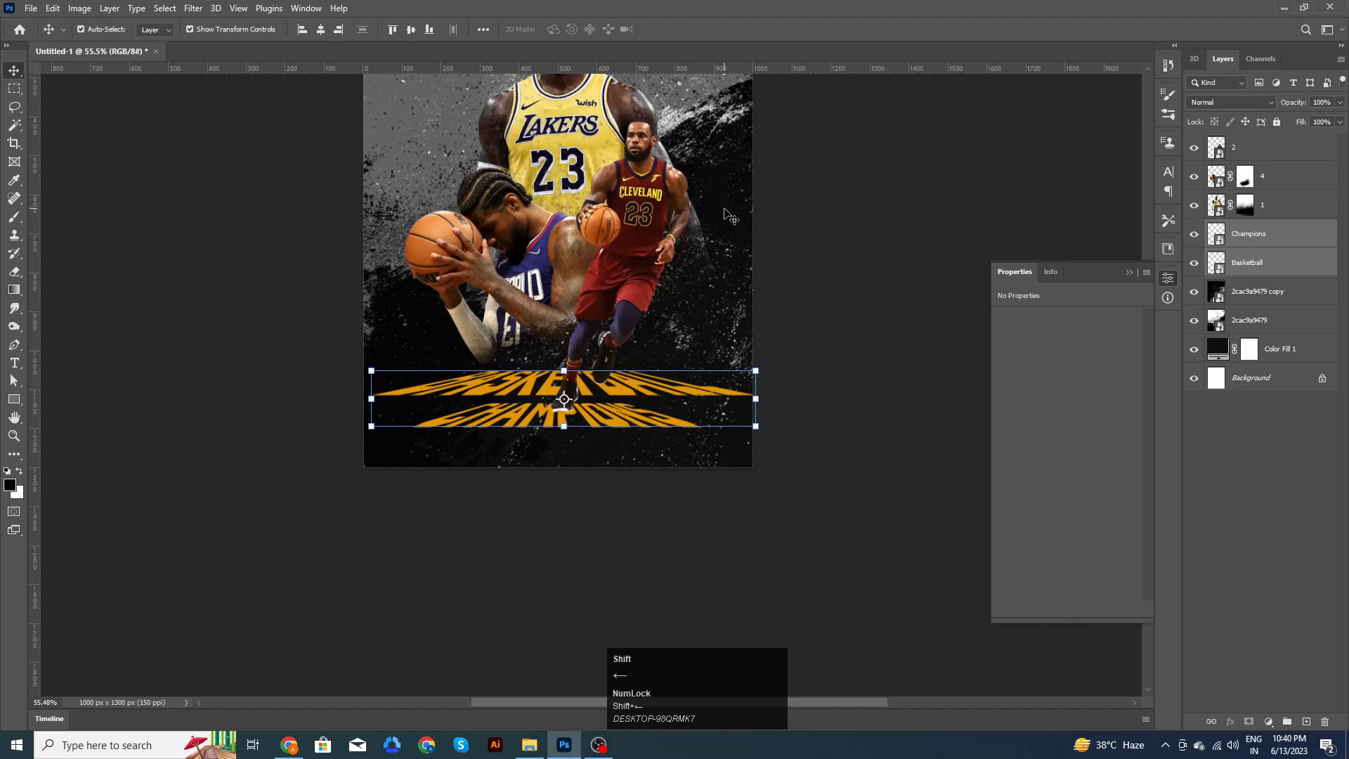
key("Left")
key("Left")
key("Left")
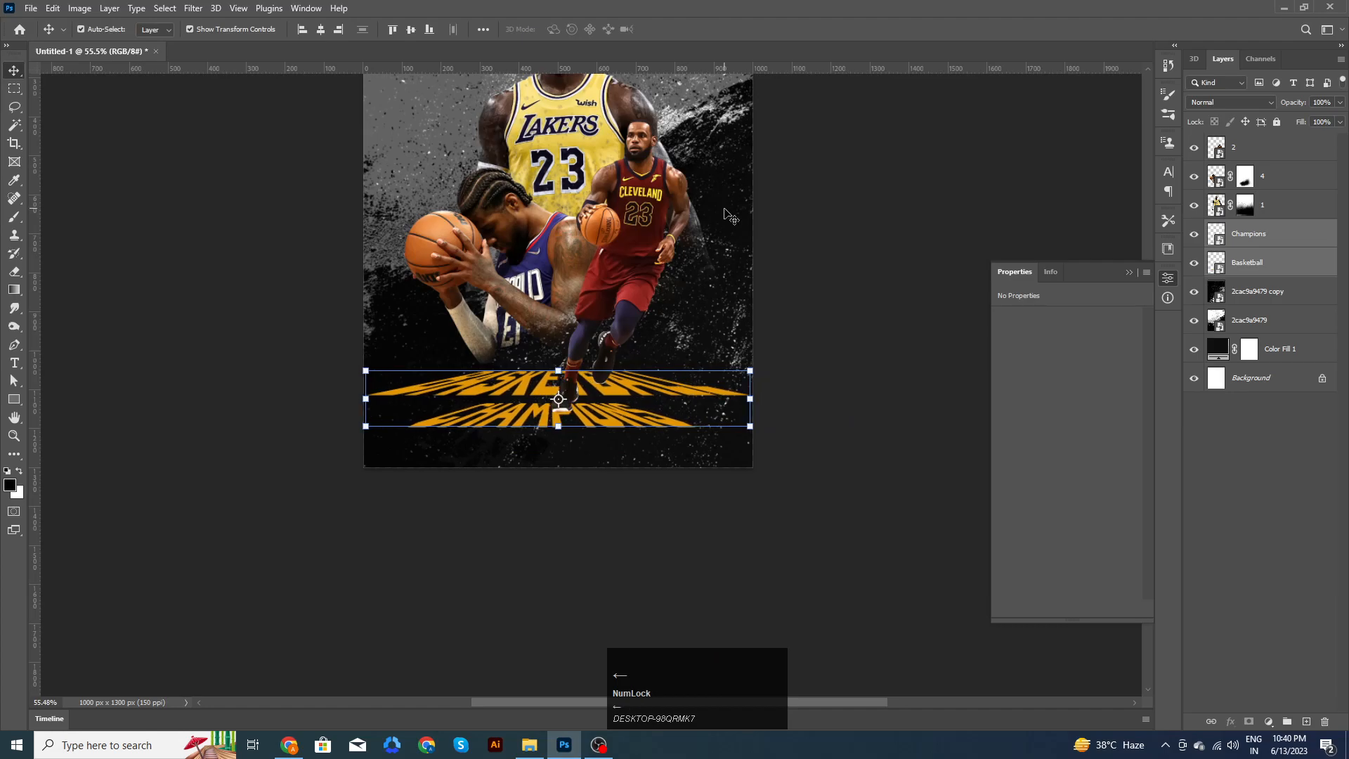
left_click(831, 421)
Step: Examine how the perspective title lines sit behind the running player's feet and within the whole poster
scroll(822, 413, "down", 6)
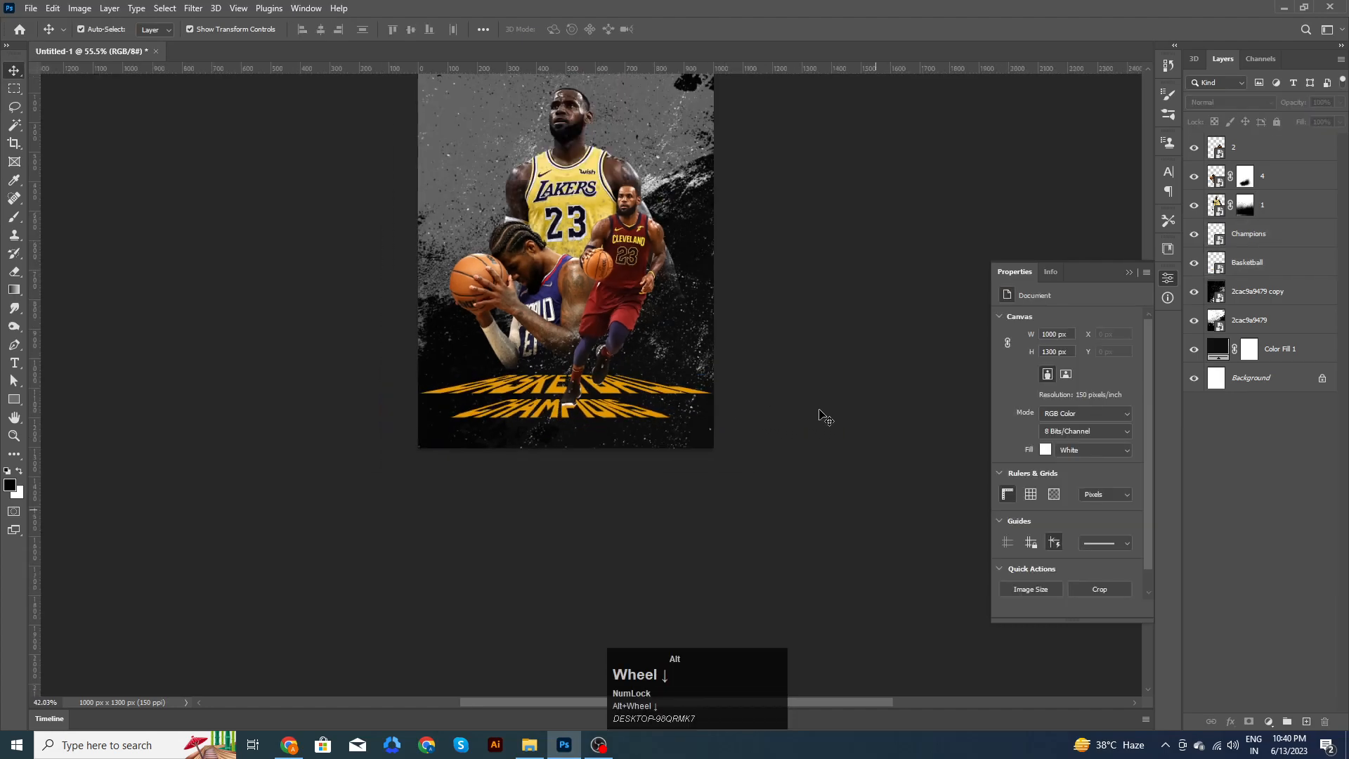
left_click_drag(771, 329, 769, 352)
scroll(611, 406, "up", 7)
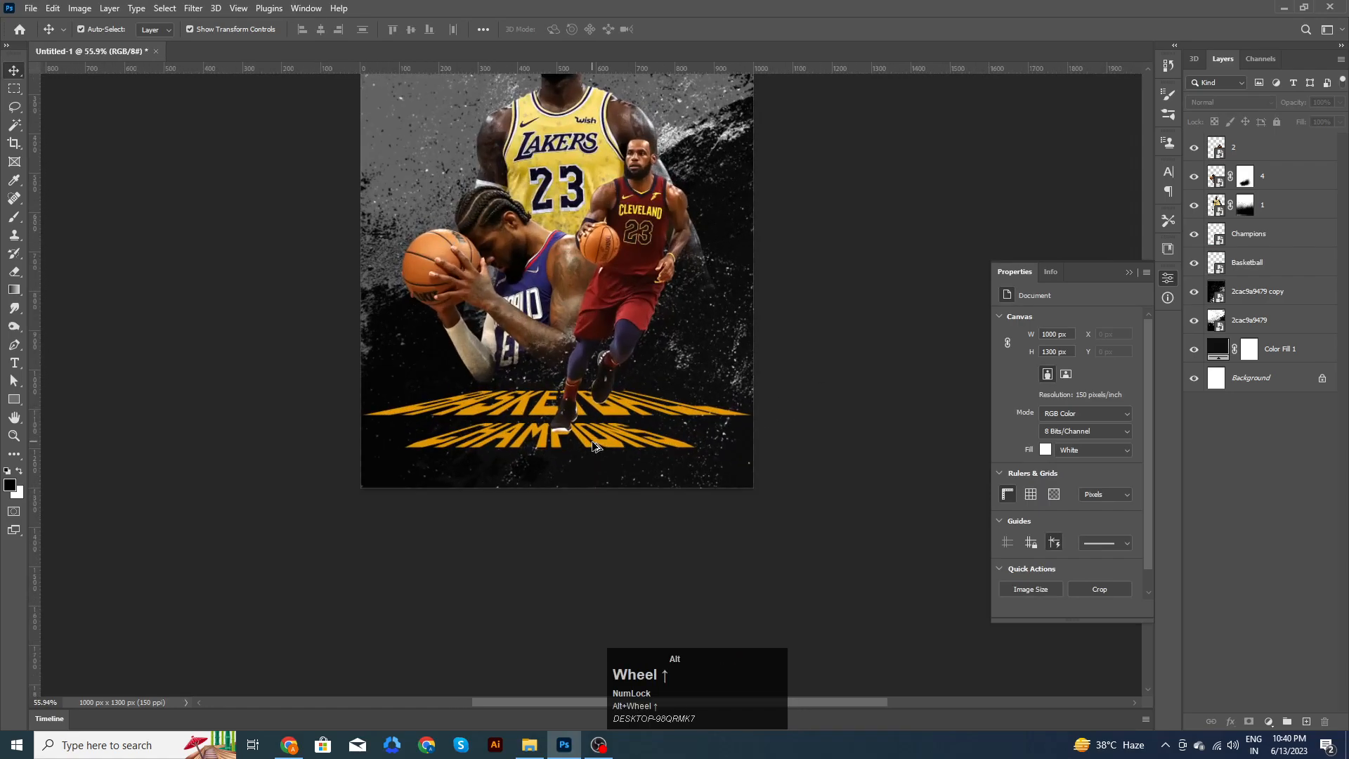
left_click(631, 406)
left_click(856, 429)
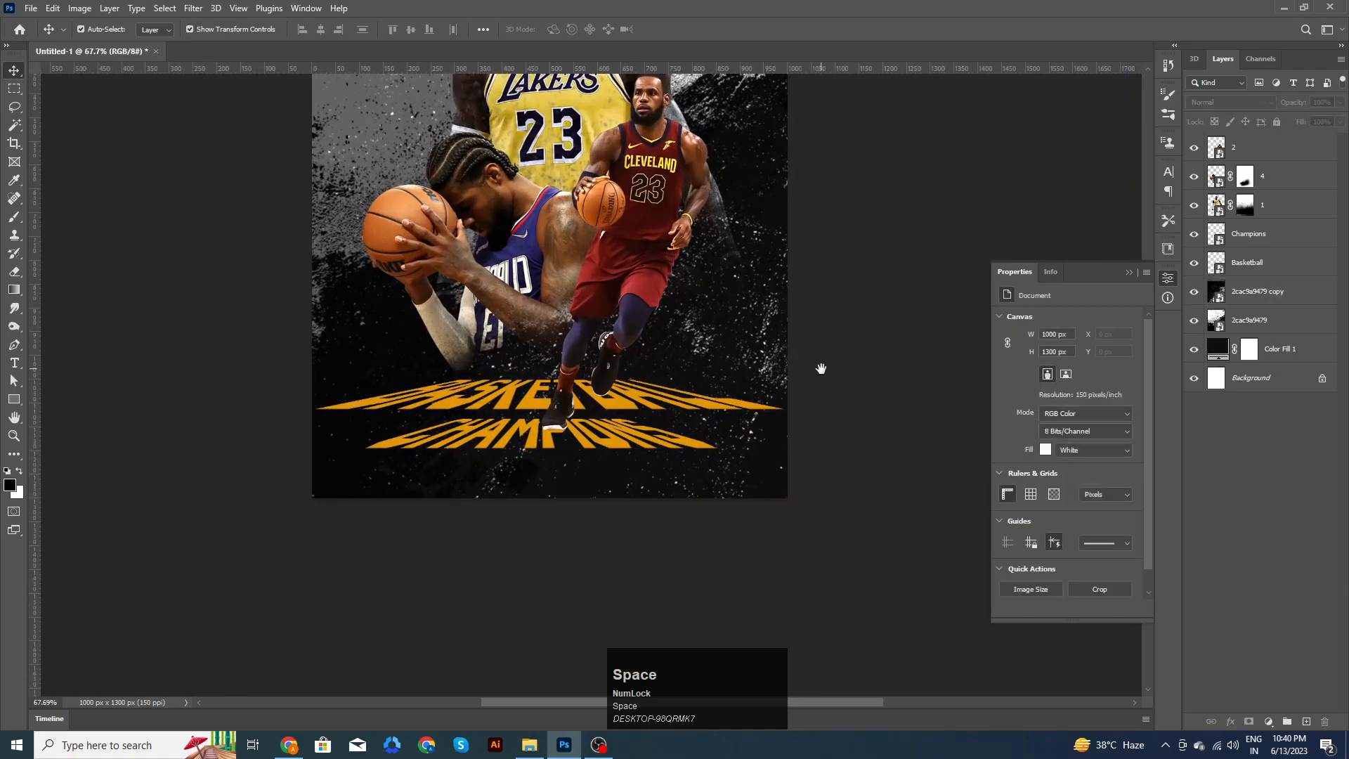
left_click_drag(819, 369, 818, 394)
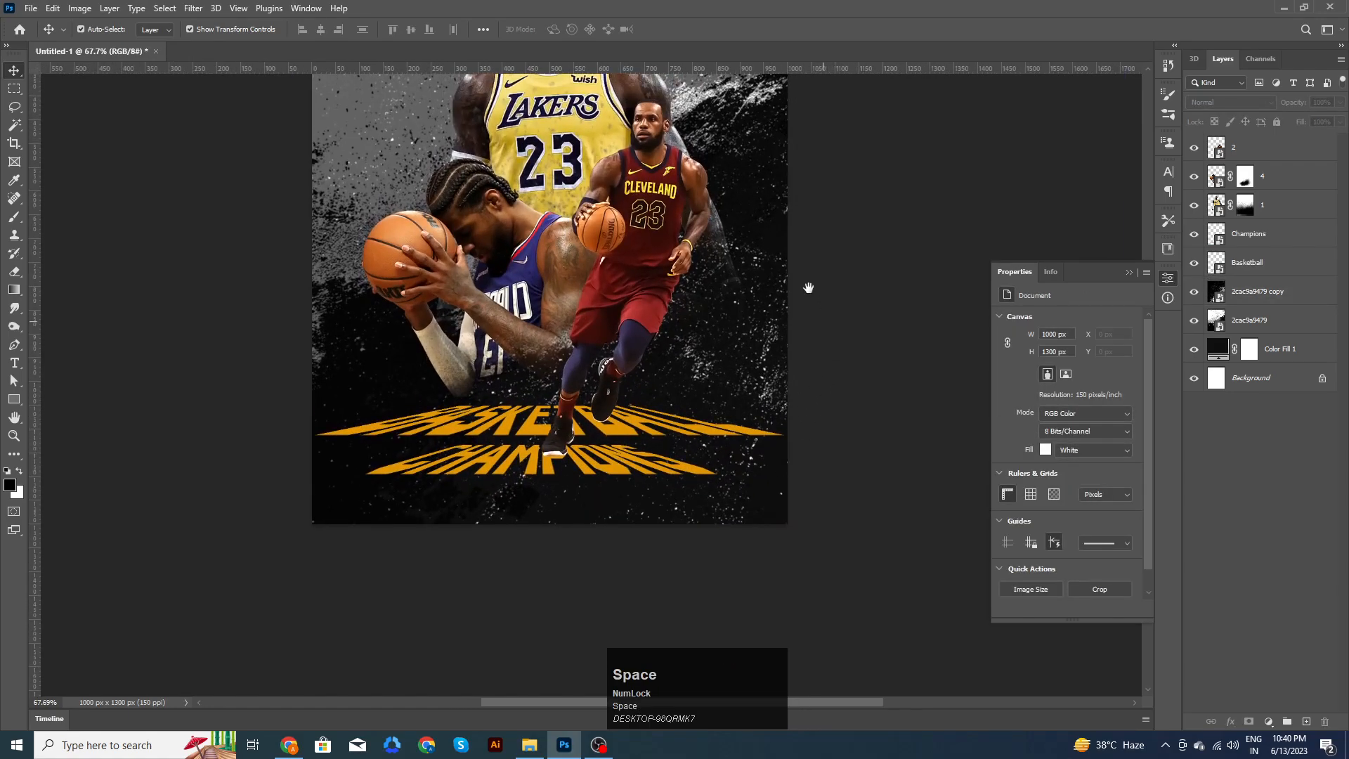
left_click_drag(808, 280, 806, 295)
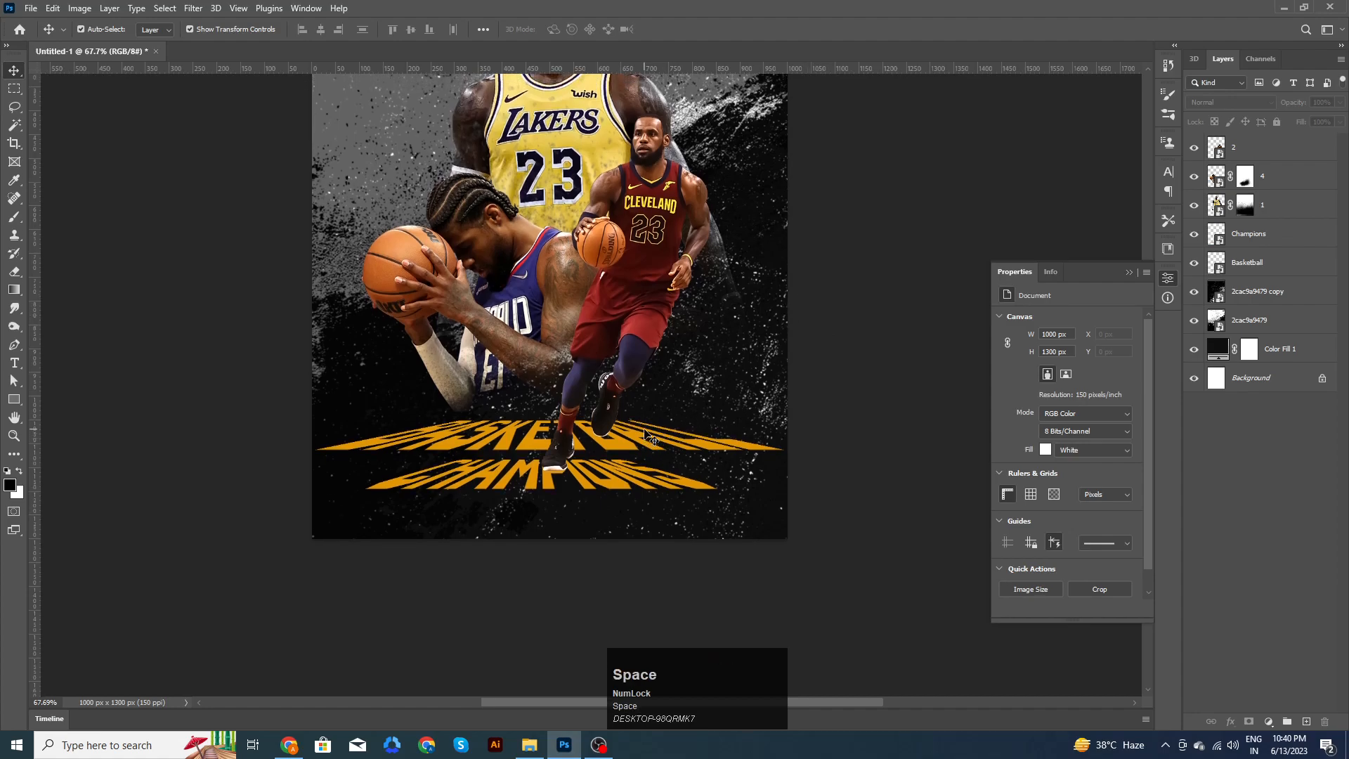
left_click(646, 434)
left_click_drag(838, 253, 830, 321)
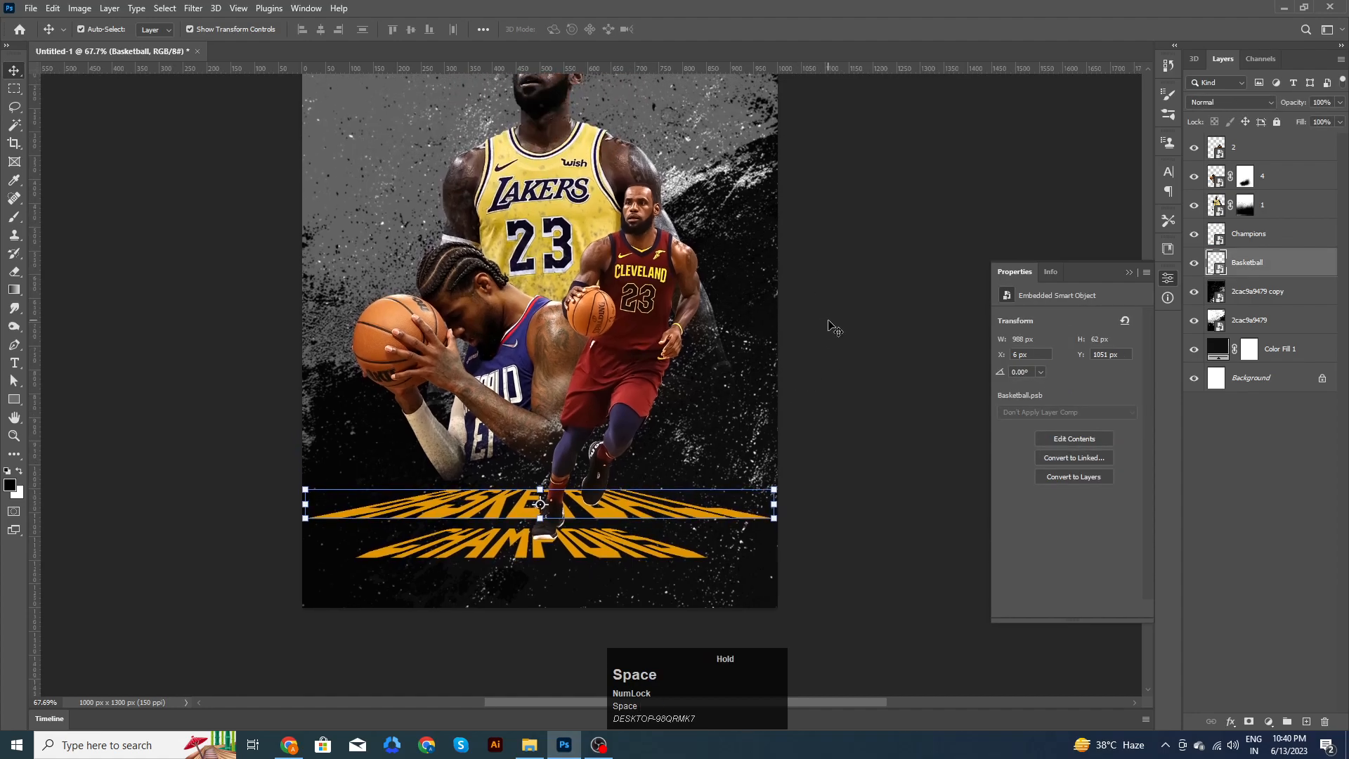
left_click(834, 327)
left_click_drag(753, 266, 753, 339)
scroll(780, 361, "down", 2)
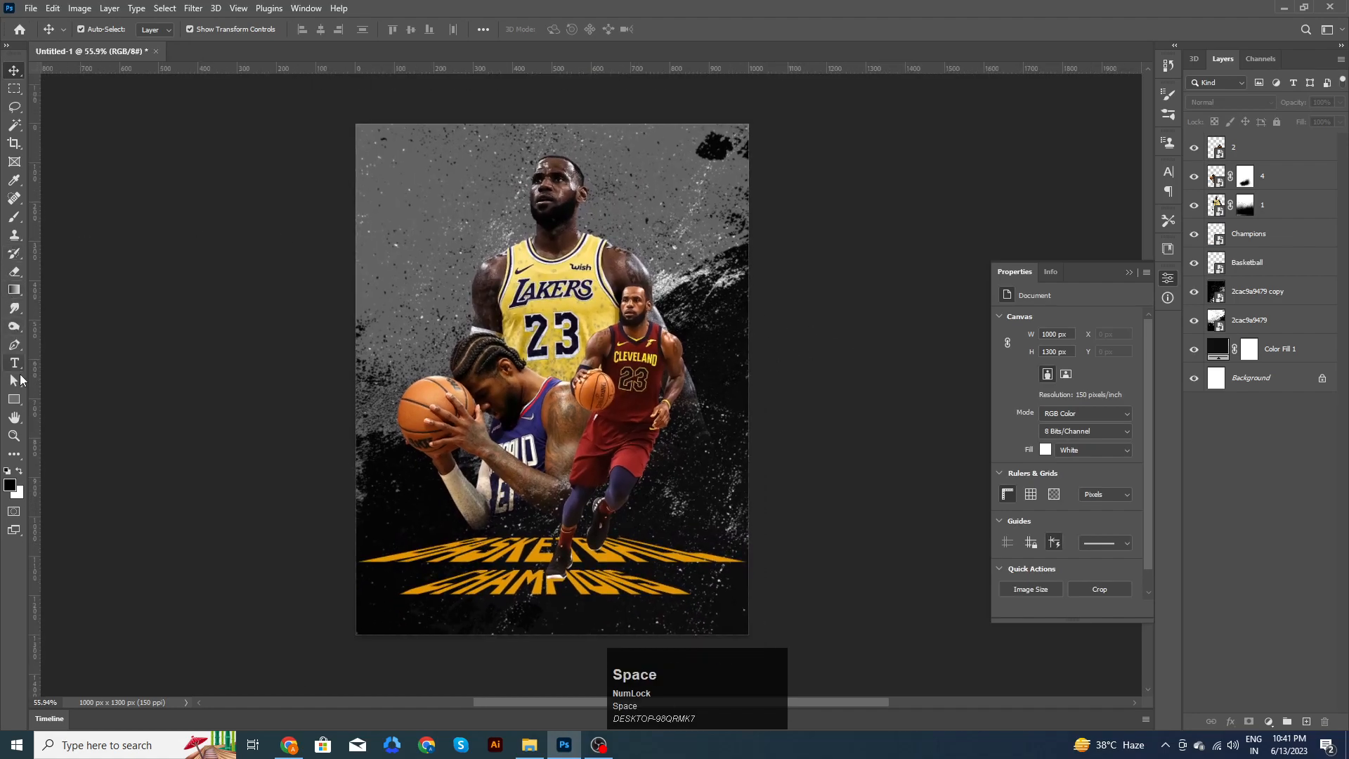
Step: Draw a black vertical rectangle about 78 × 560 px from the poster's upper edge and duplicate it twice at even spacing alongside
left_click(14, 399)
left_click_drag(501, 118, 532, 338)
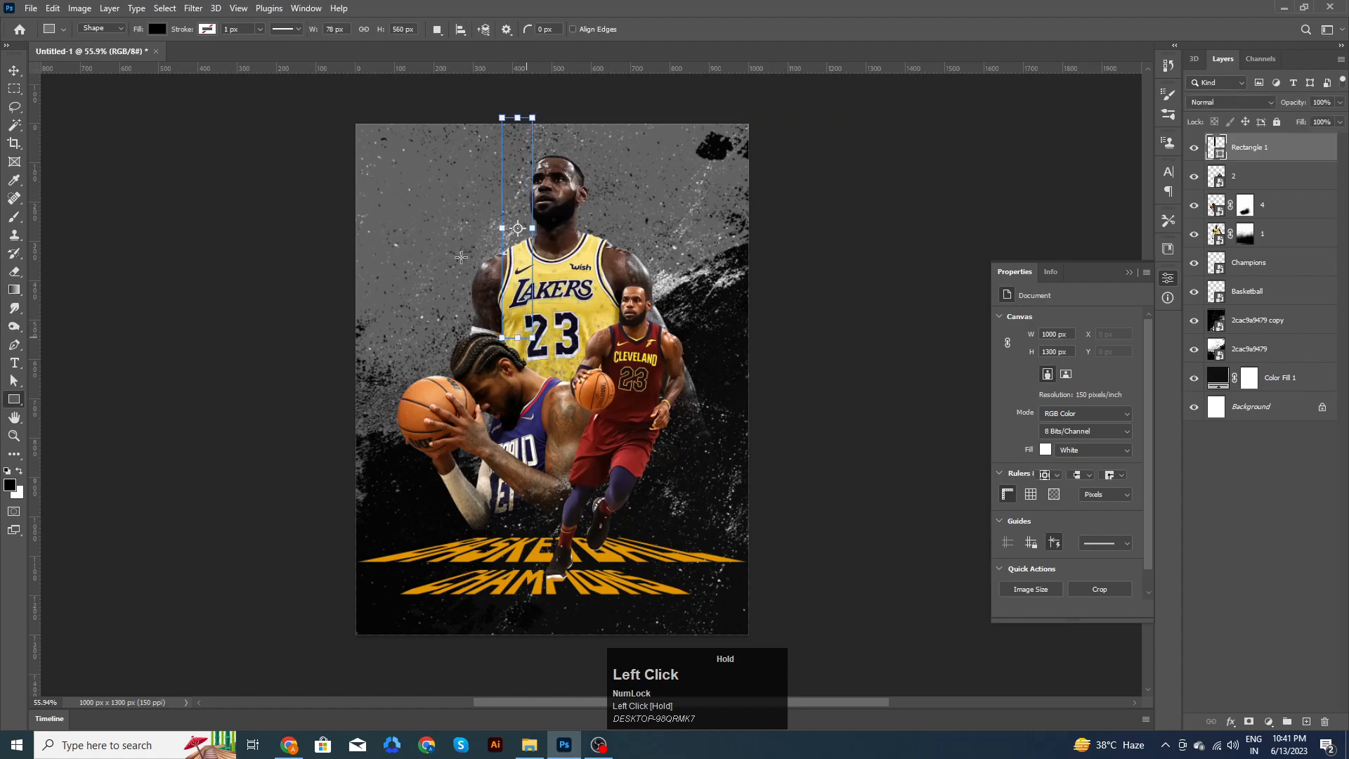
left_click(14, 70)
left_click_drag(522, 263, 613, 271)
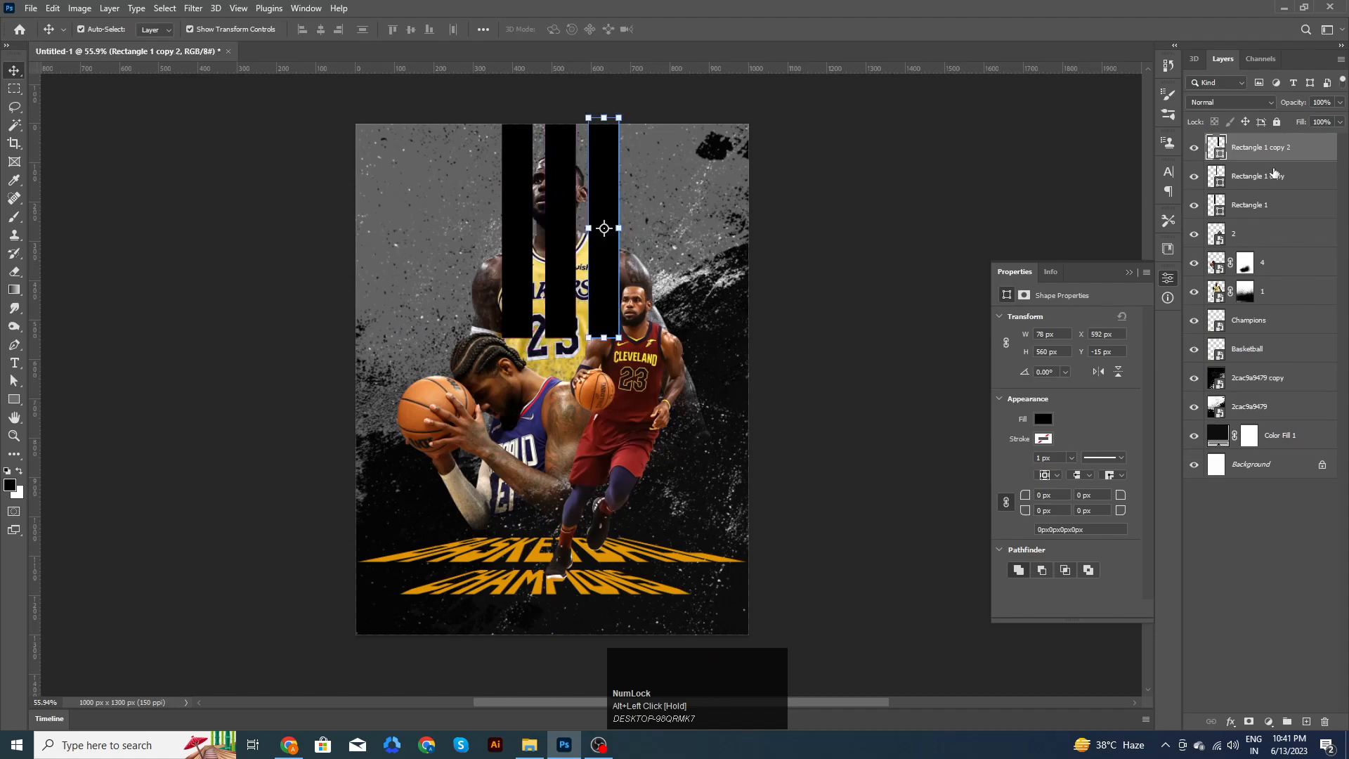
Step: Centre the three vertical bars horizontally on the canvas as one temporary group, then ungroup them
left_click(1268, 205, "shift")
key("ctrl+g")
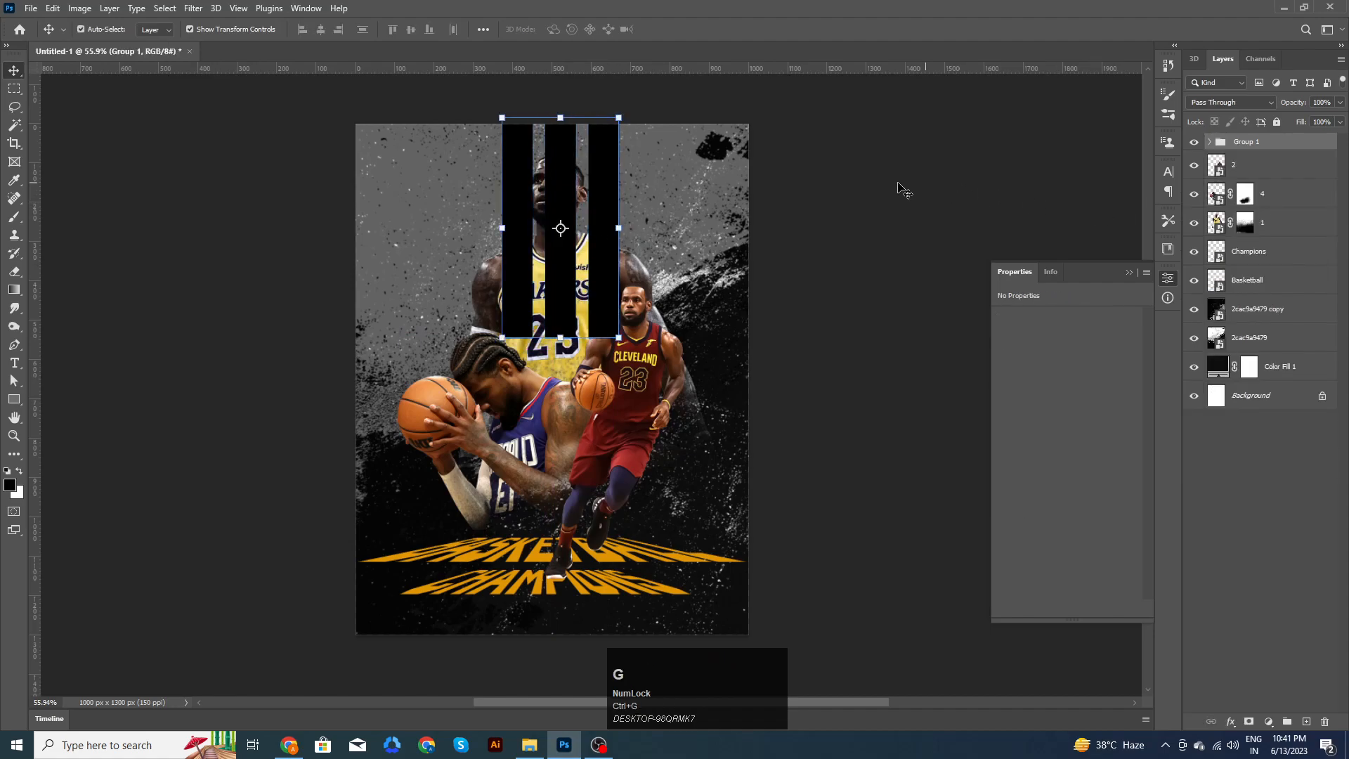
key("ctrl+a")
left_click(322, 29)
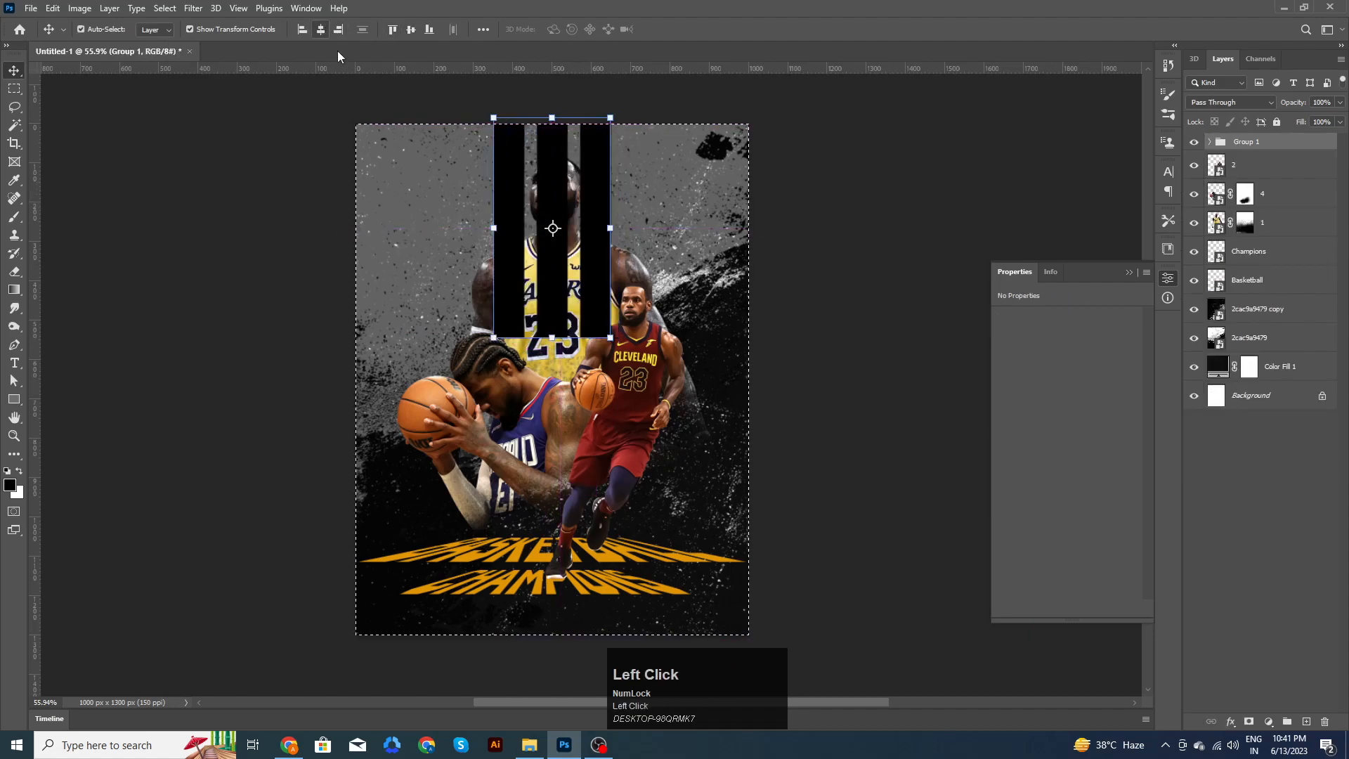
key("ctrl+d")
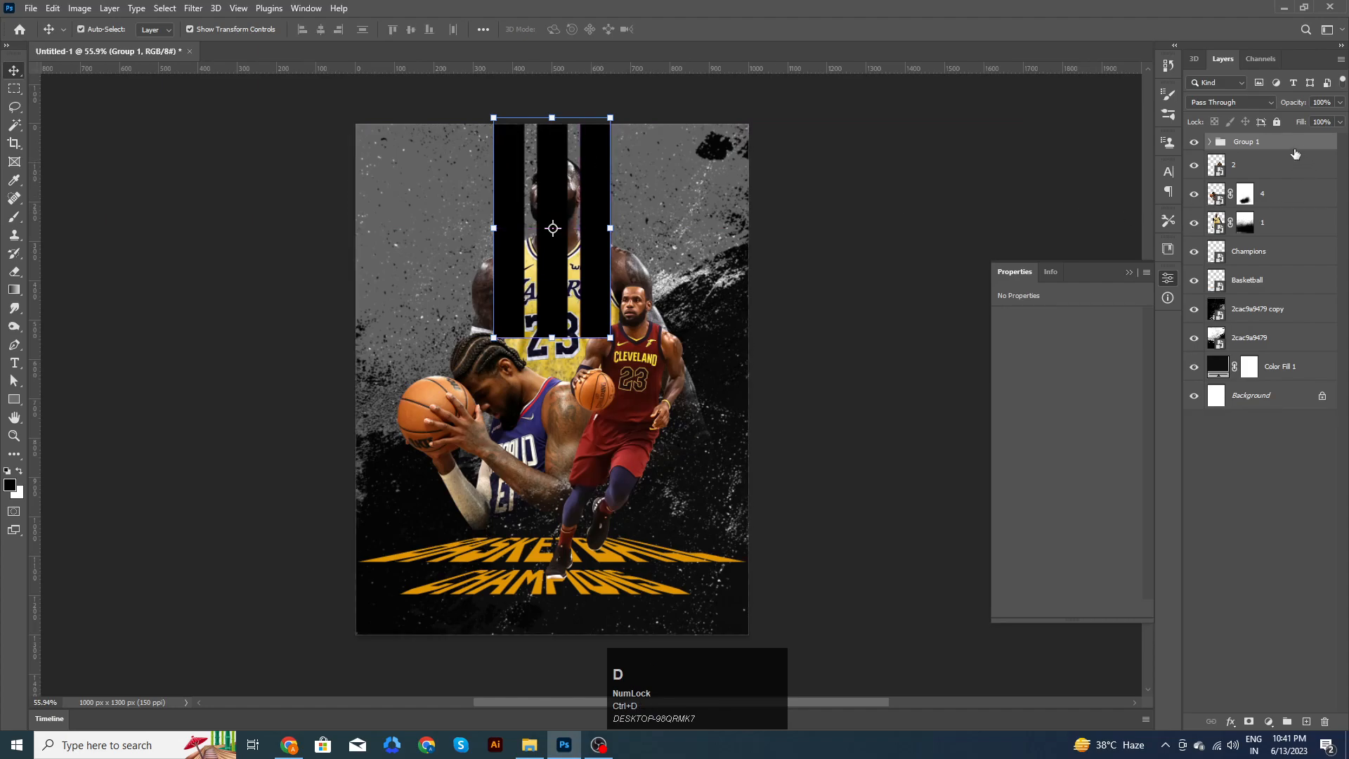
key("ctrl+shift+g")
Step: Recolour the left vertical bar to navy 292565, sampled from the blue jersey of the player holding the ball
left_click(1215, 204)
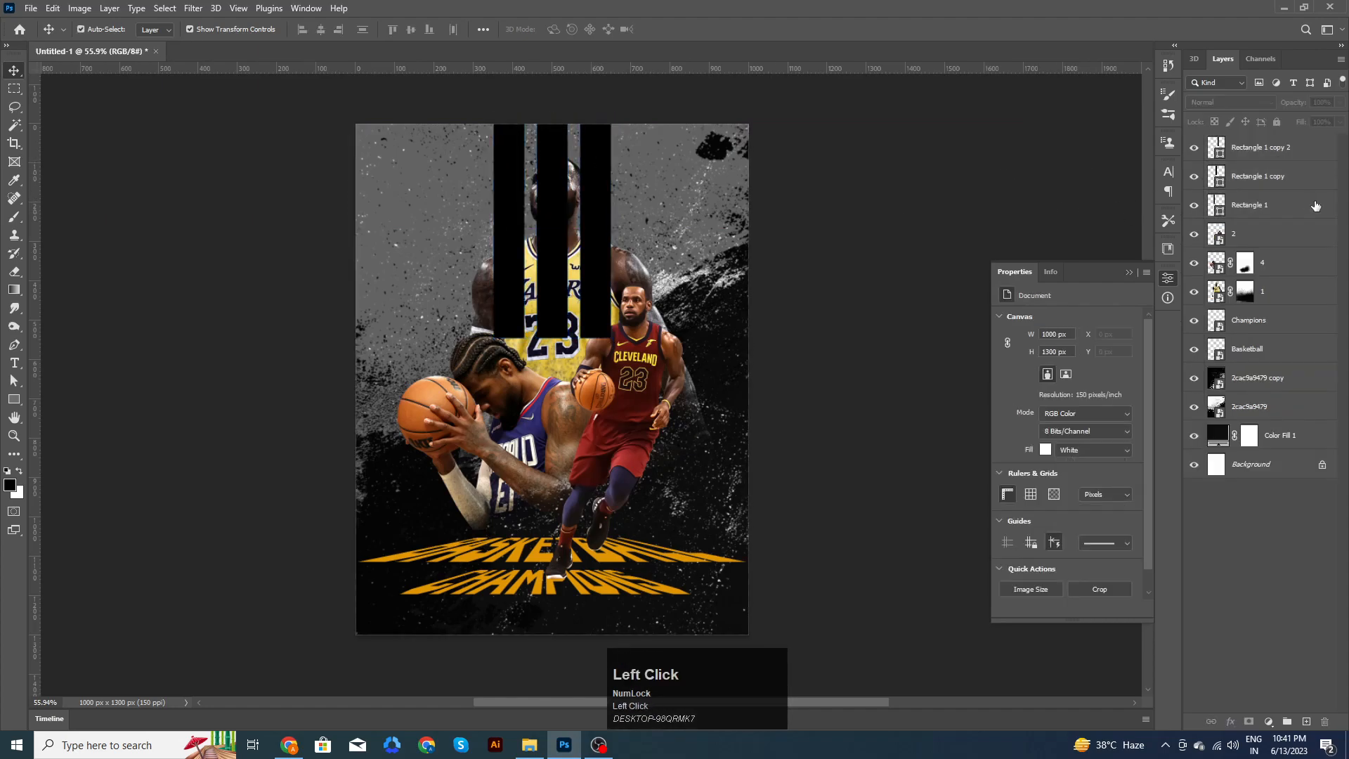
double_click(1214, 204)
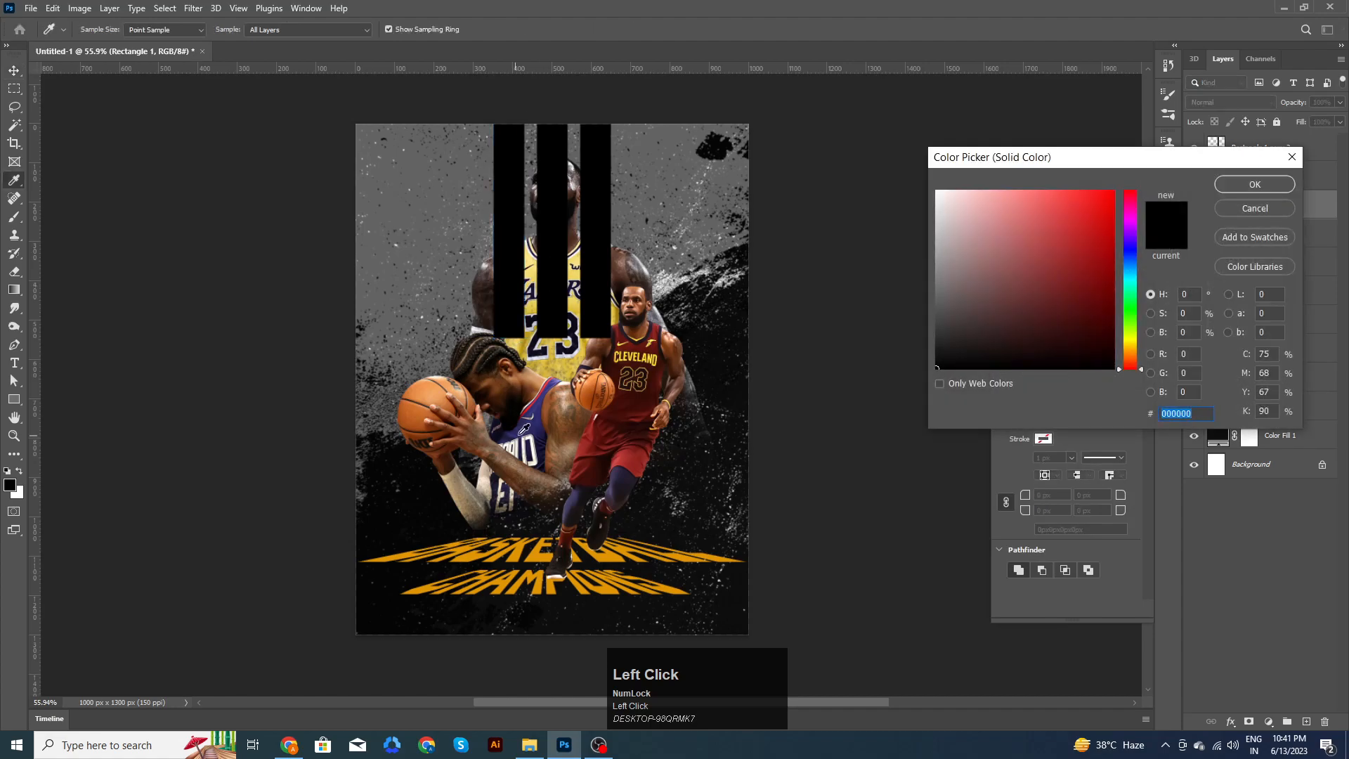
left_click(538, 417)
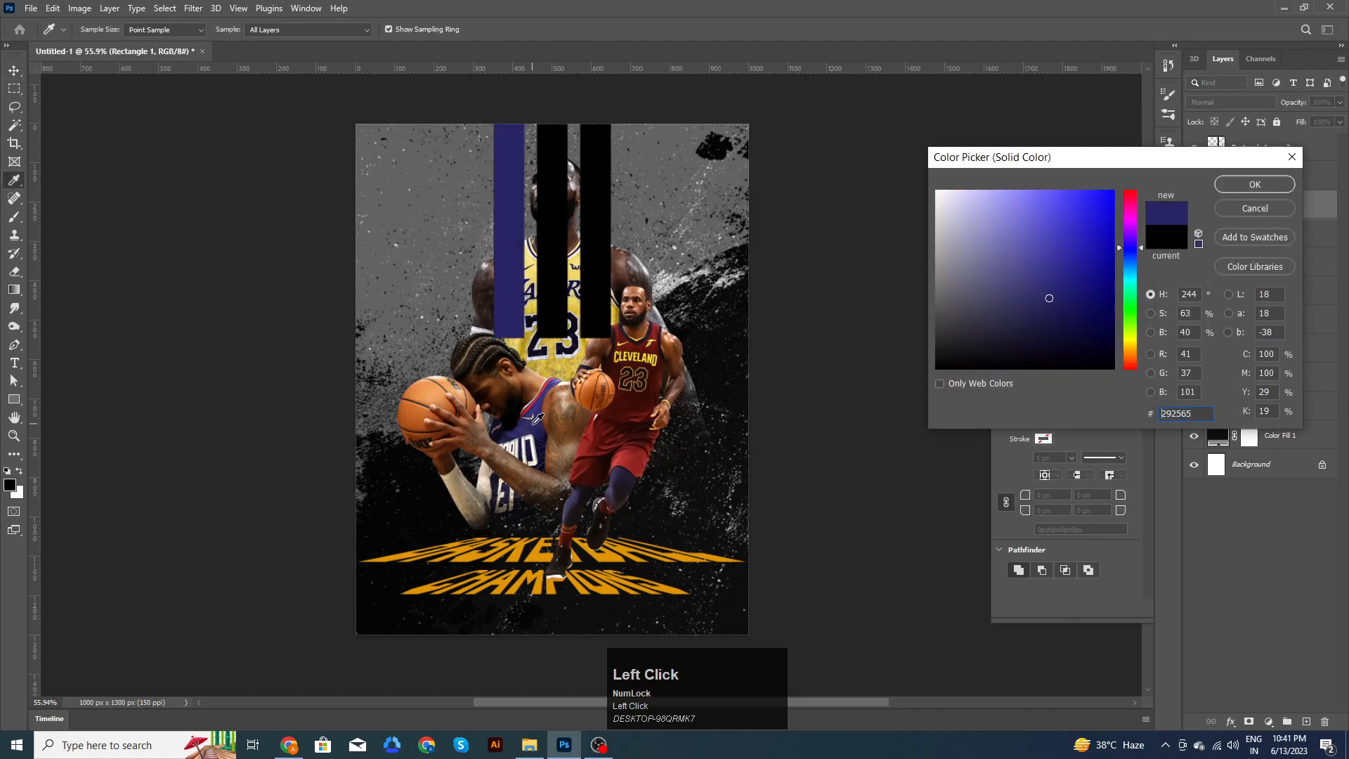
left_click(1250, 184)
Step: Recolour the right vertical bar to yellow ebcc1e, sampled from the lettering on the Cleveland jersey
left_click(1240, 151)
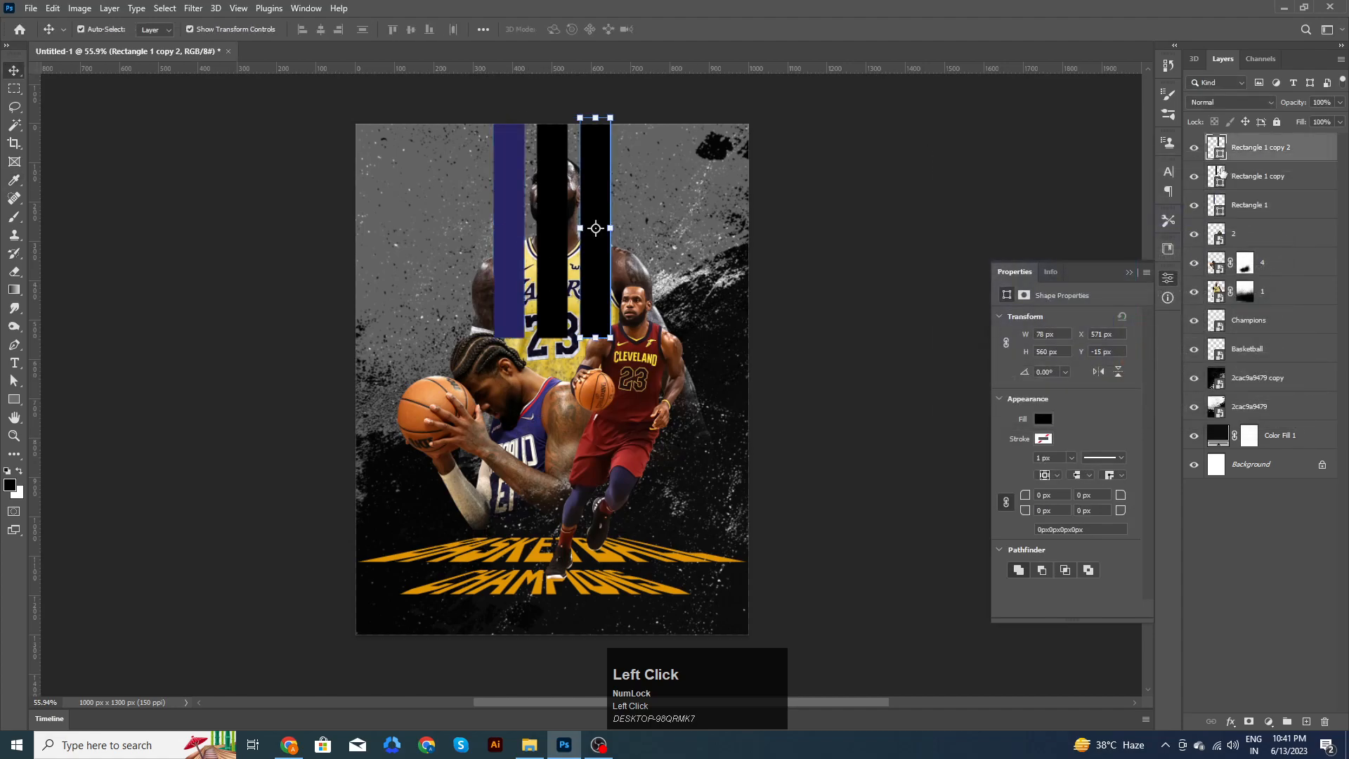
double_click(1219, 147)
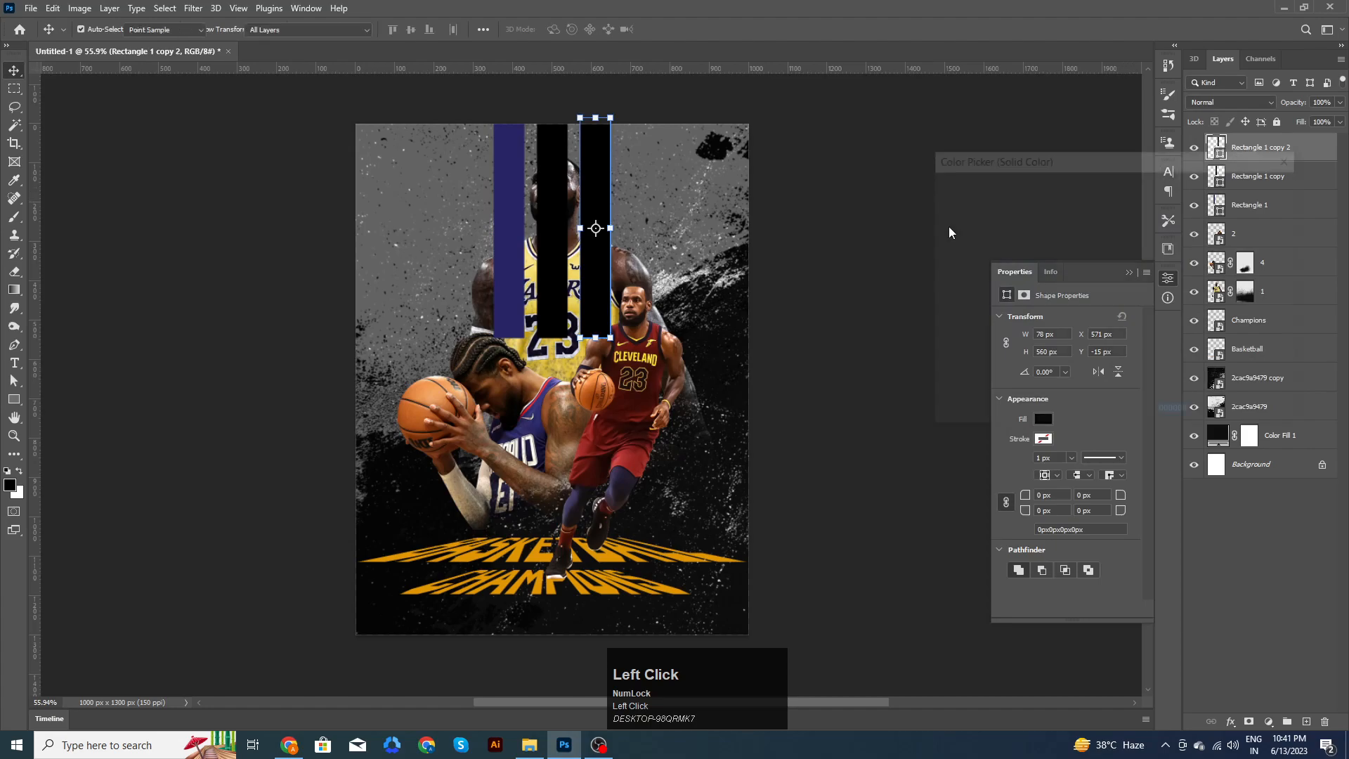
left_click(652, 356)
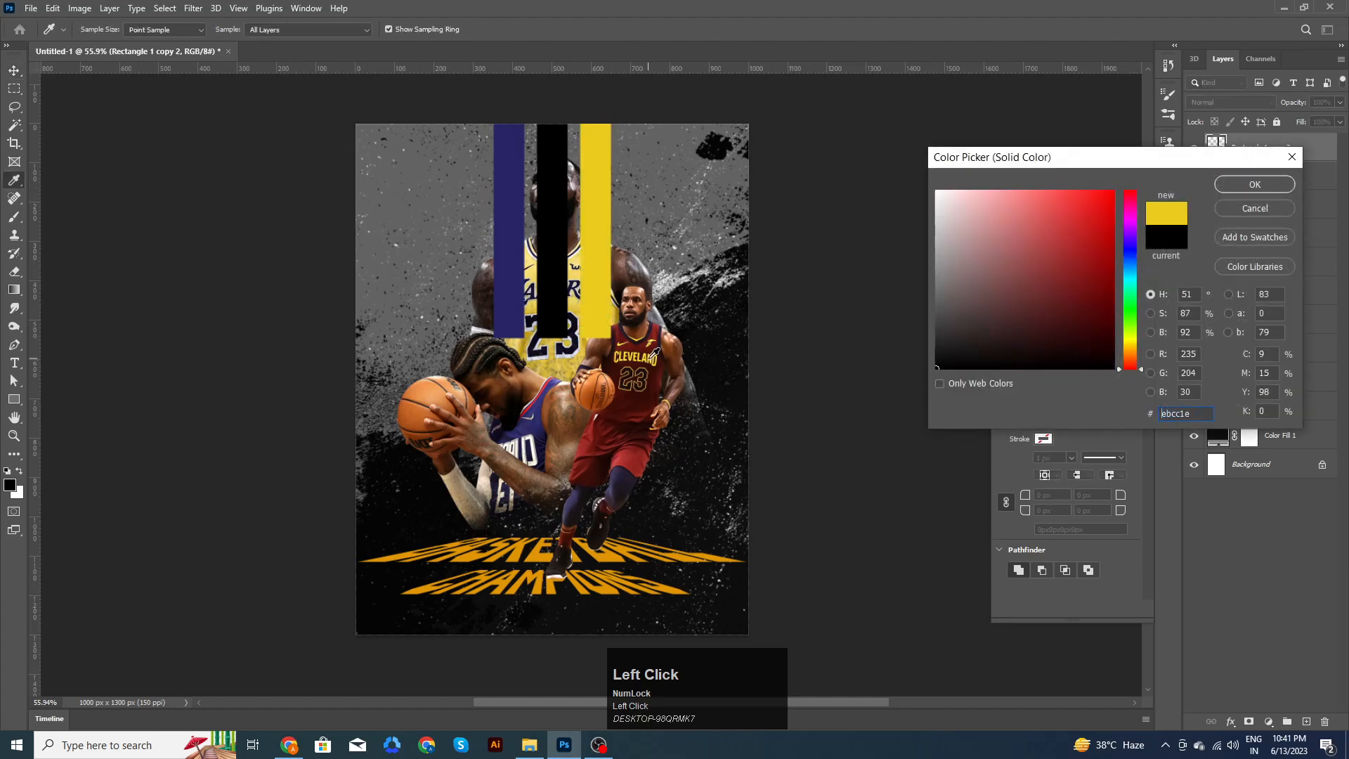
left_click(1255, 185)
Step: Recolour the middle vertical bar to white ffffff
left_click(1211, 179)
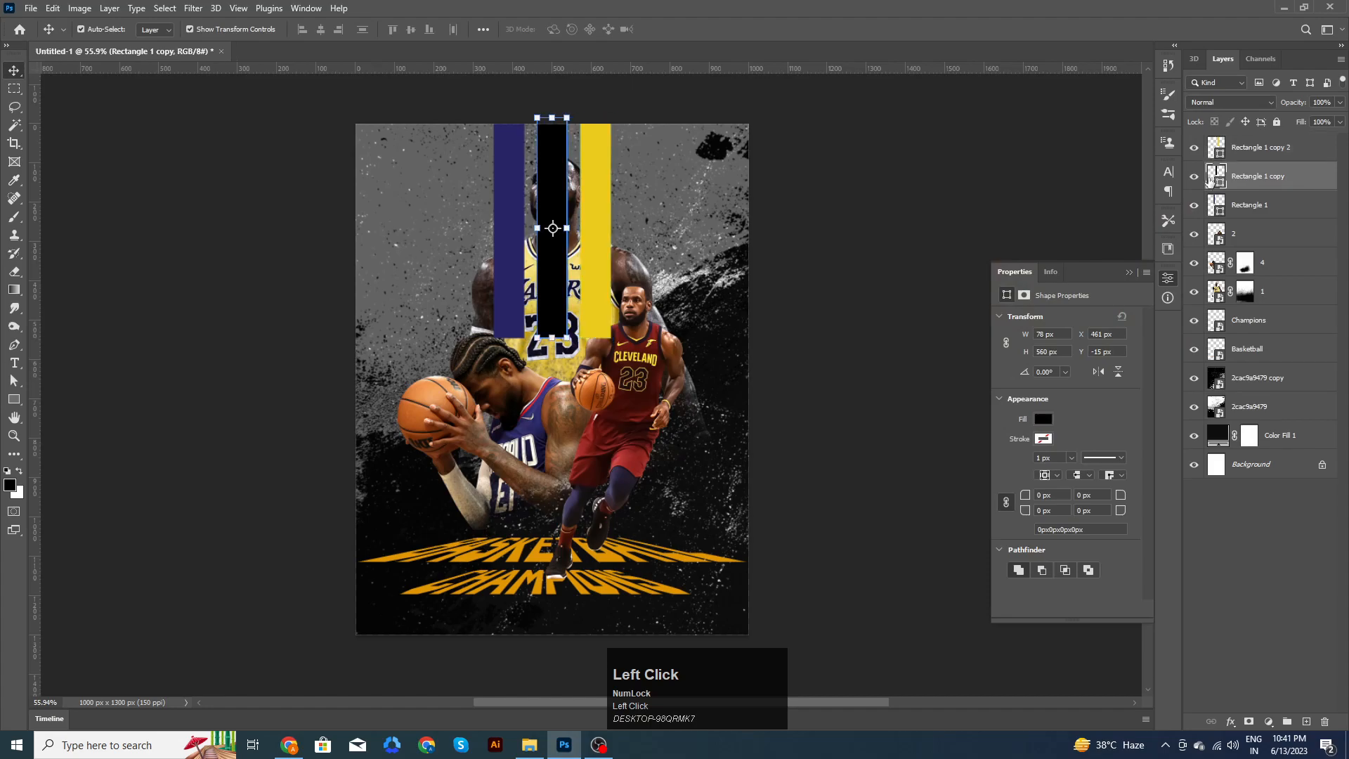
double_click(1218, 175)
left_click(934, 190)
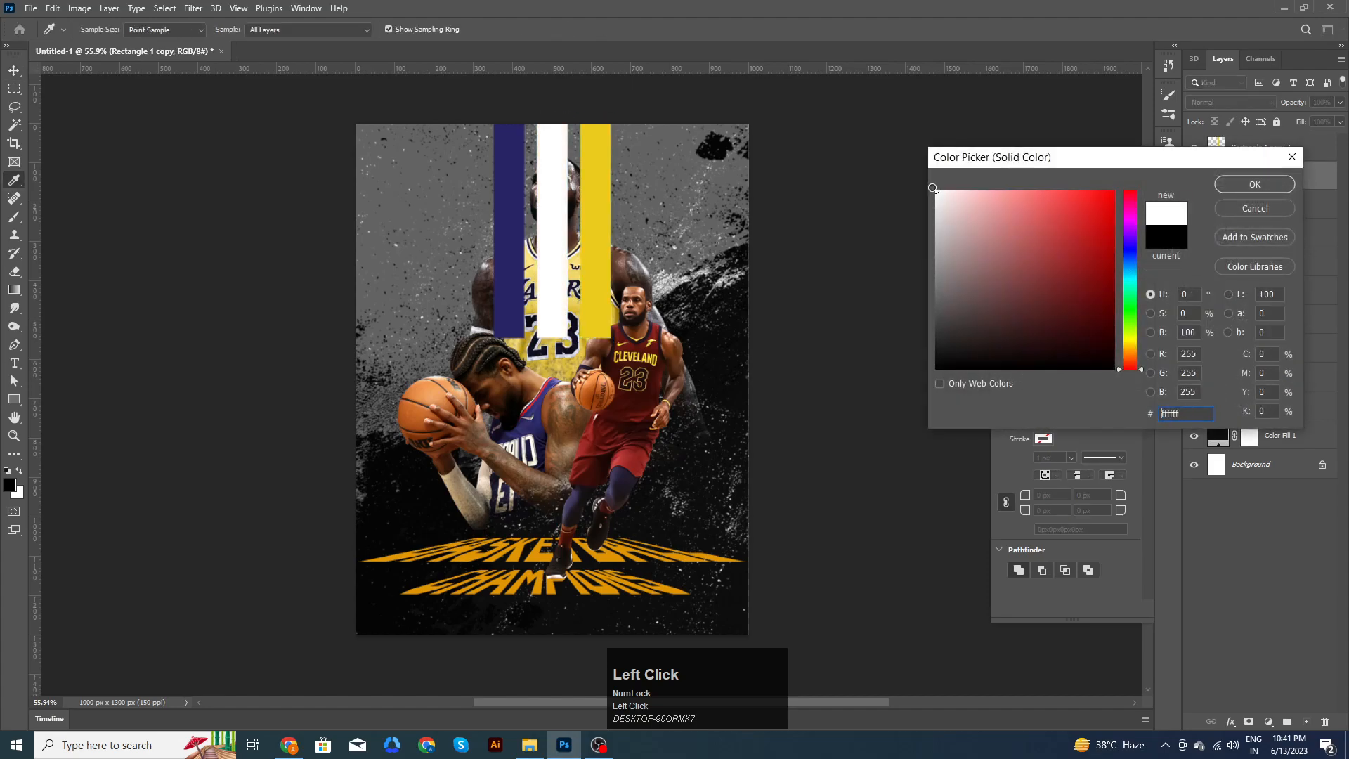
left_click(1255, 184)
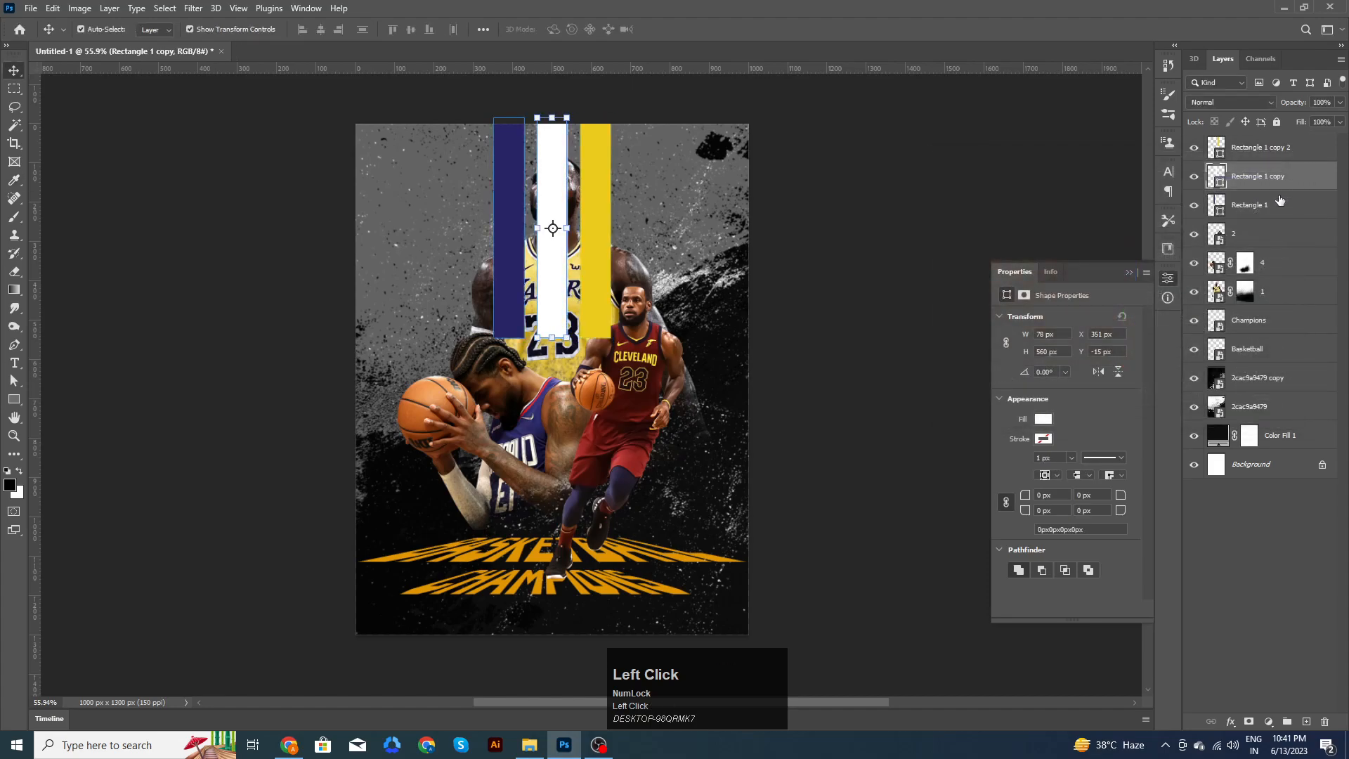
Step: Move the three coloured bars beneath the player cutout layers and stretch them downward to about 776 px tall
left_click(1279, 206)
left_click(1290, 156, "shift")
left_click_drag(1280, 213, 1266, 329)
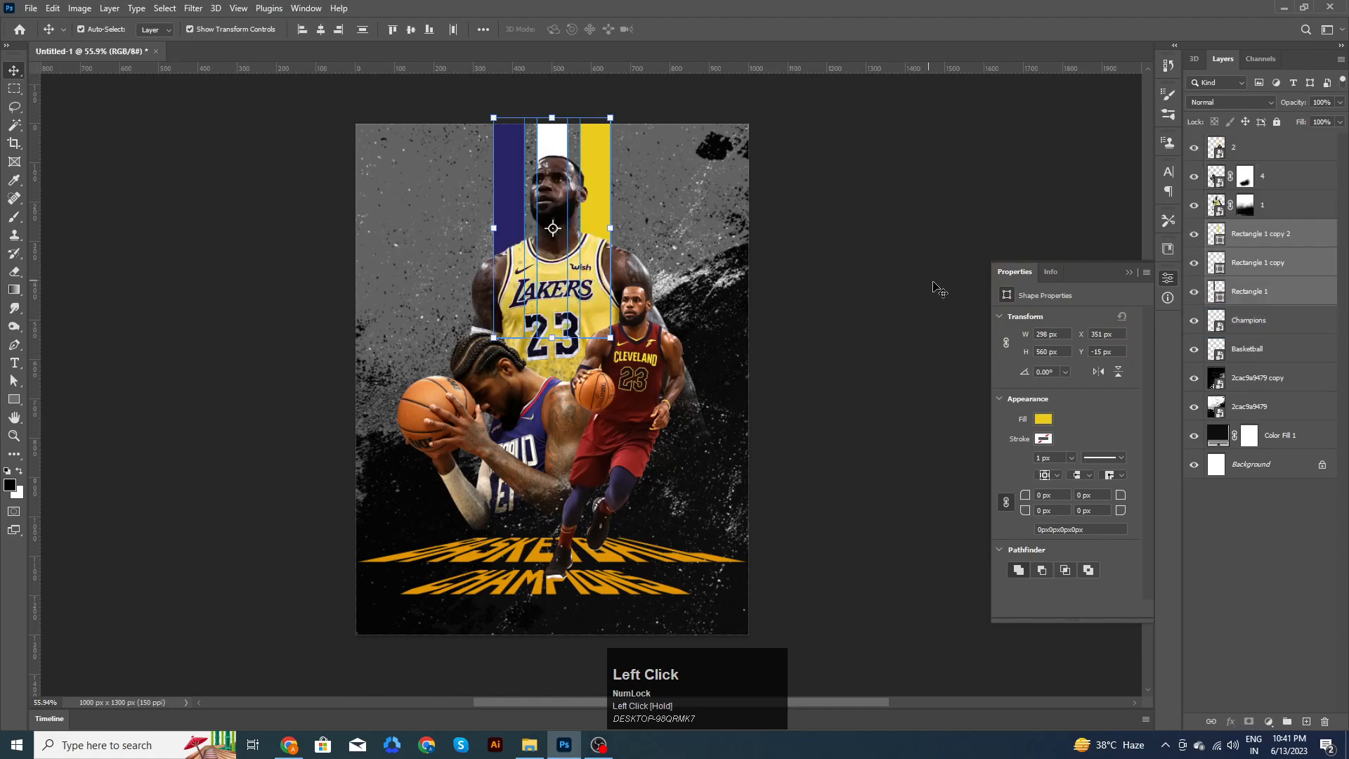
left_click_drag(551, 338, 551, 422)
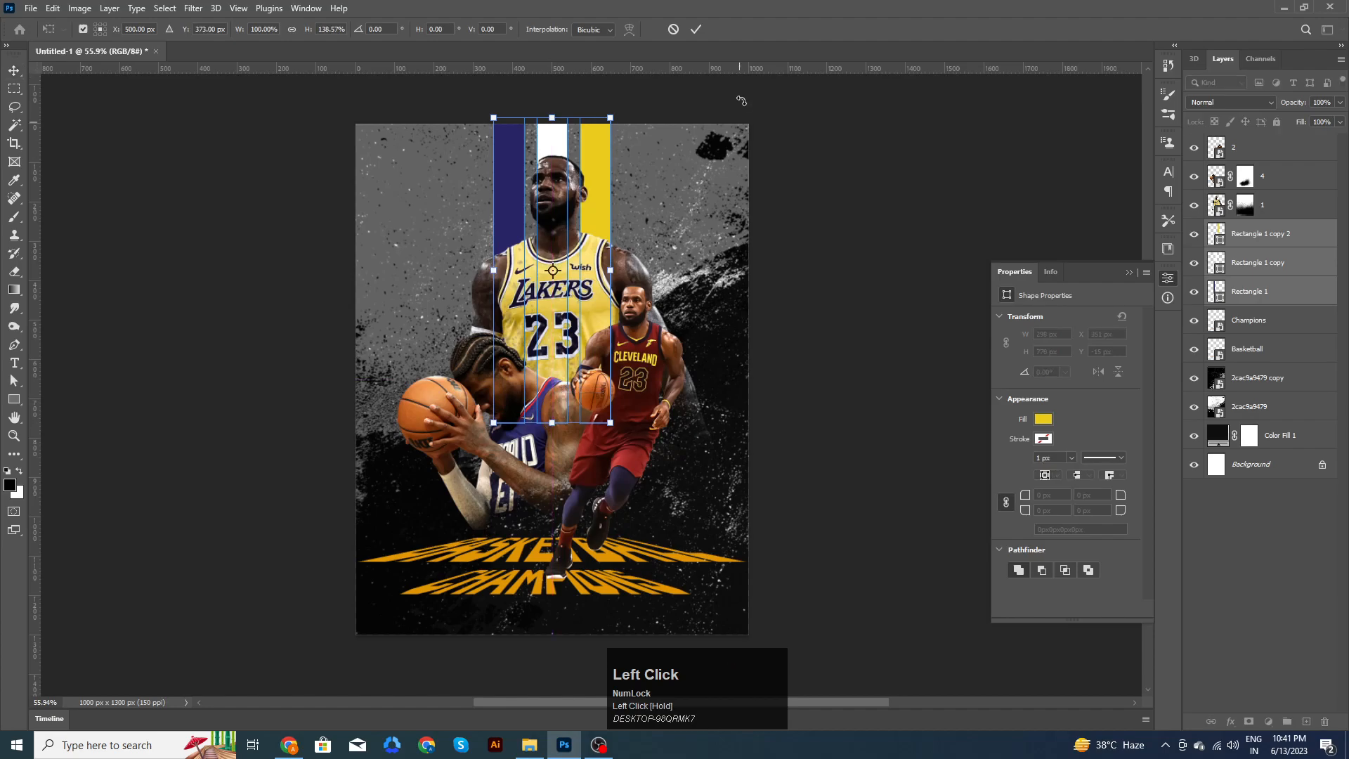
left_click(697, 29)
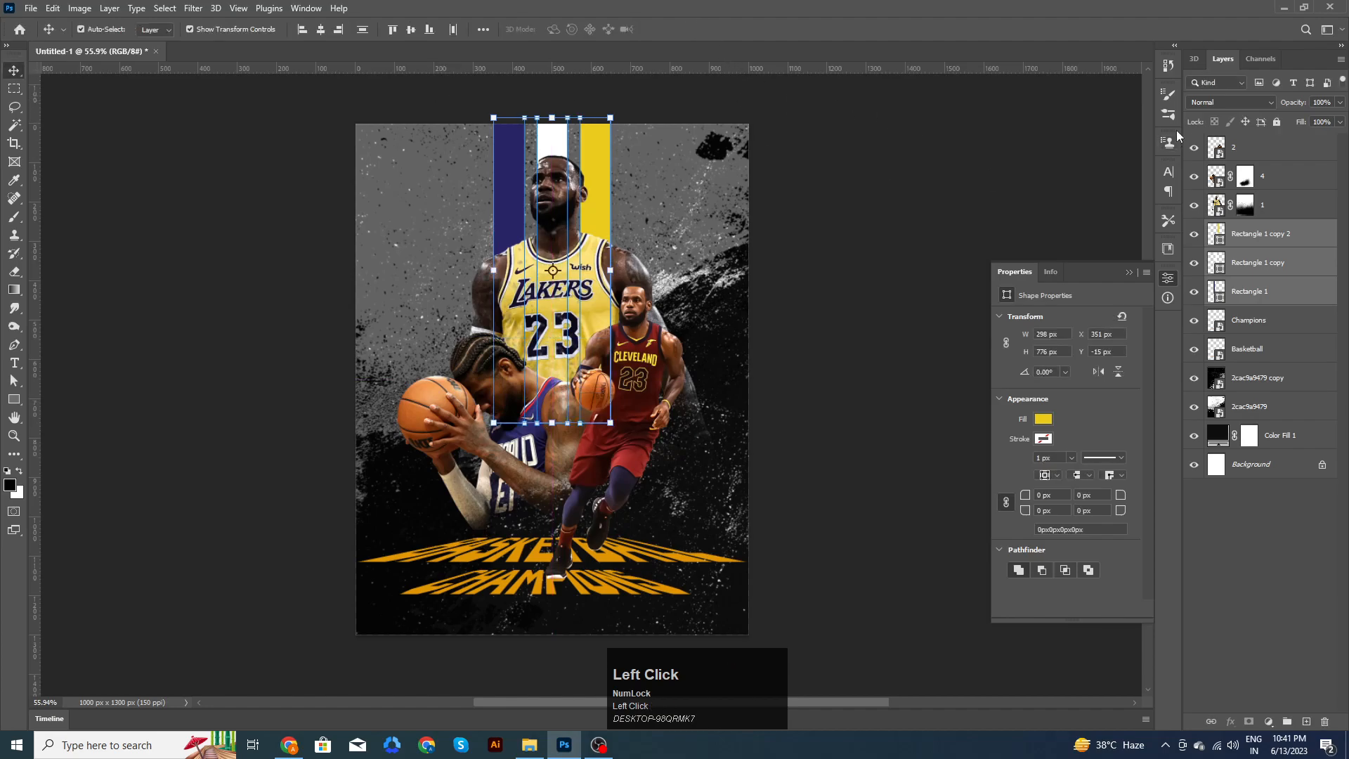
Step: Set the blend mode of the three coloured bars to Overlay and check the result on the whole poster
left_click(1235, 102)
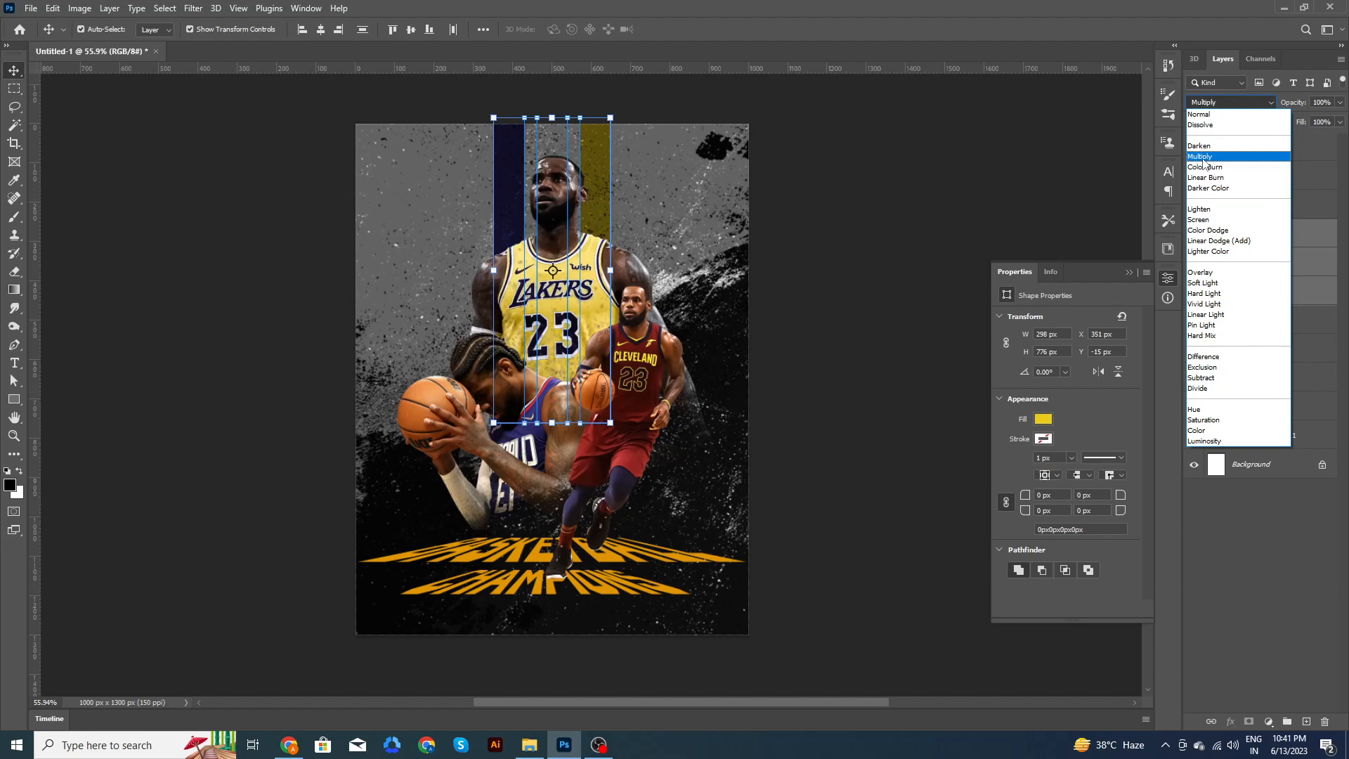
left_click(1202, 274)
left_click(846, 280)
scroll(836, 280, "down", 2)
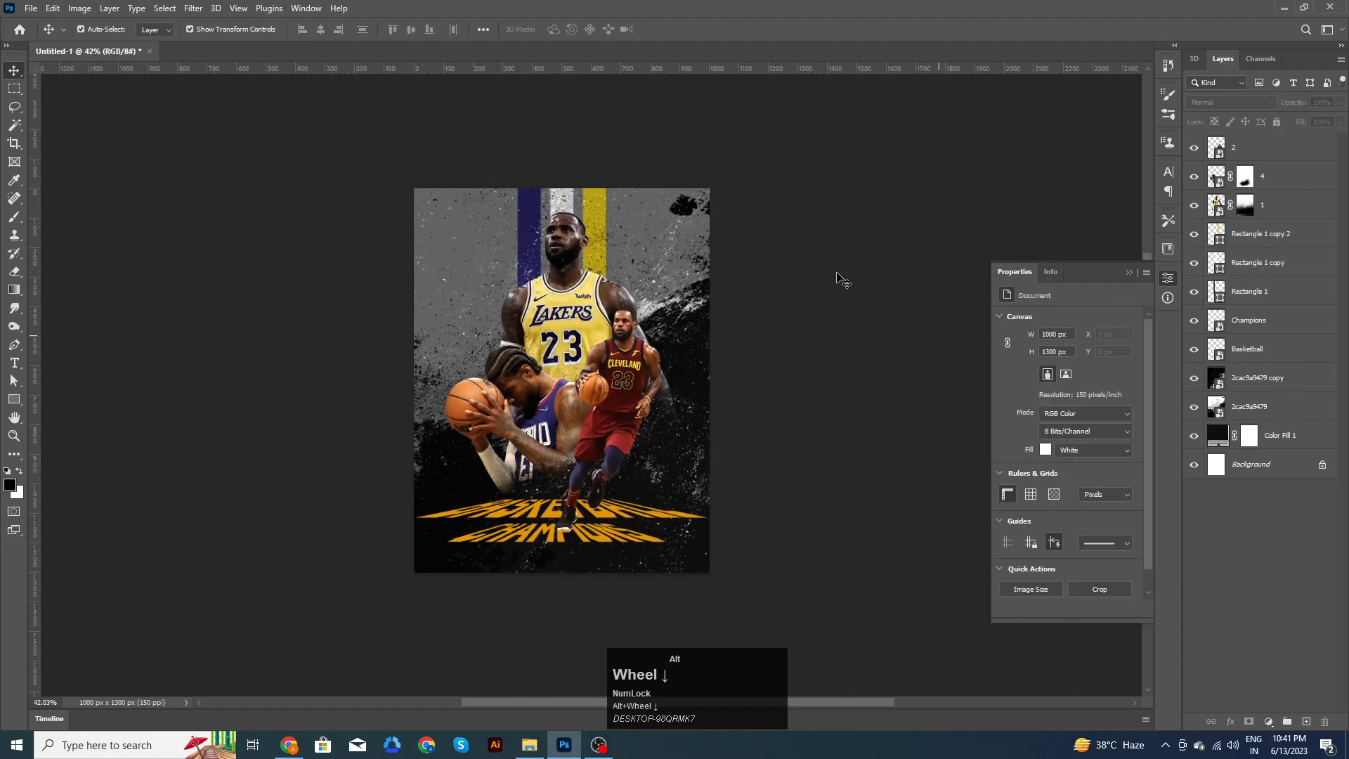
left_click_drag(768, 385, 782, 313)
left_click(808, 337)
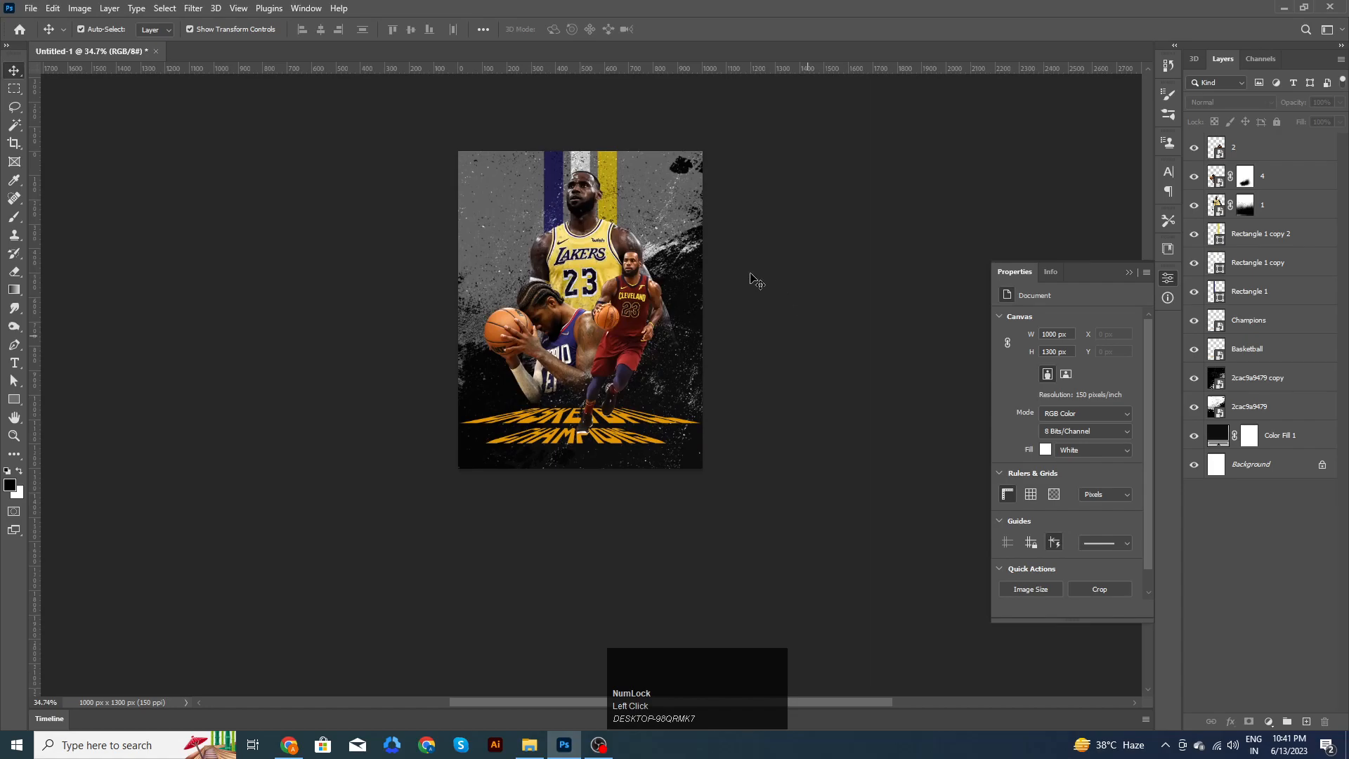
Step: Add a new empty layer directly beneath the running Cleveland player's layer, above layer 4
scroll(664, 243, "up", 1)
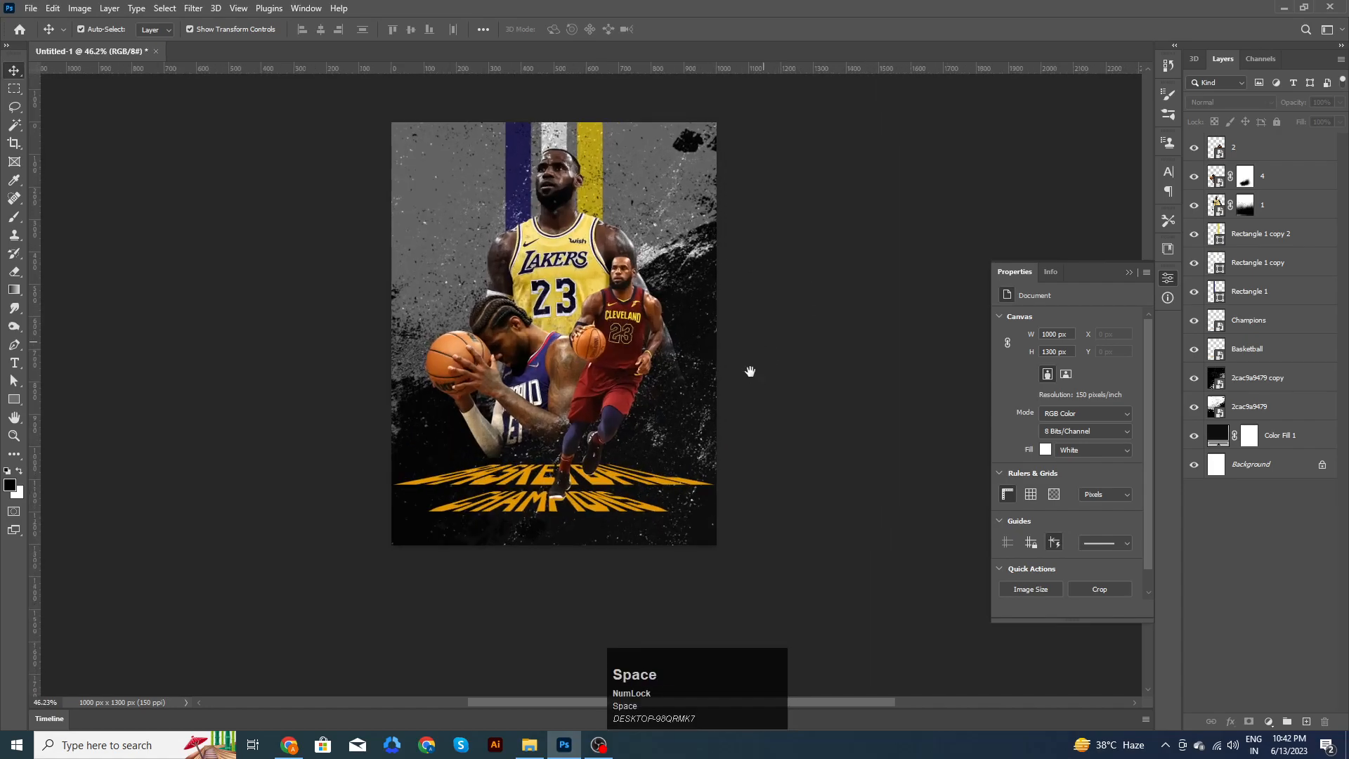
left_click_drag(755, 362, 762, 337)
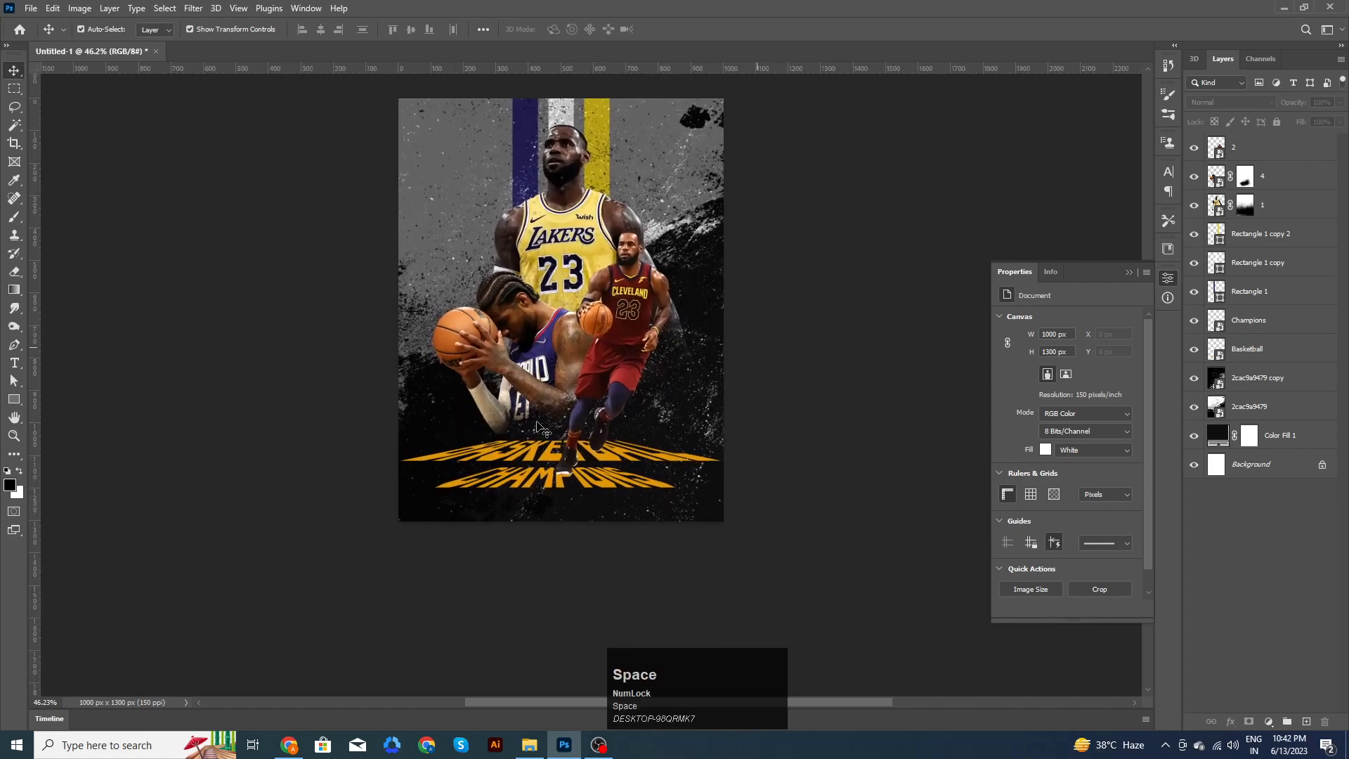
scroll(562, 471, "up", 8)
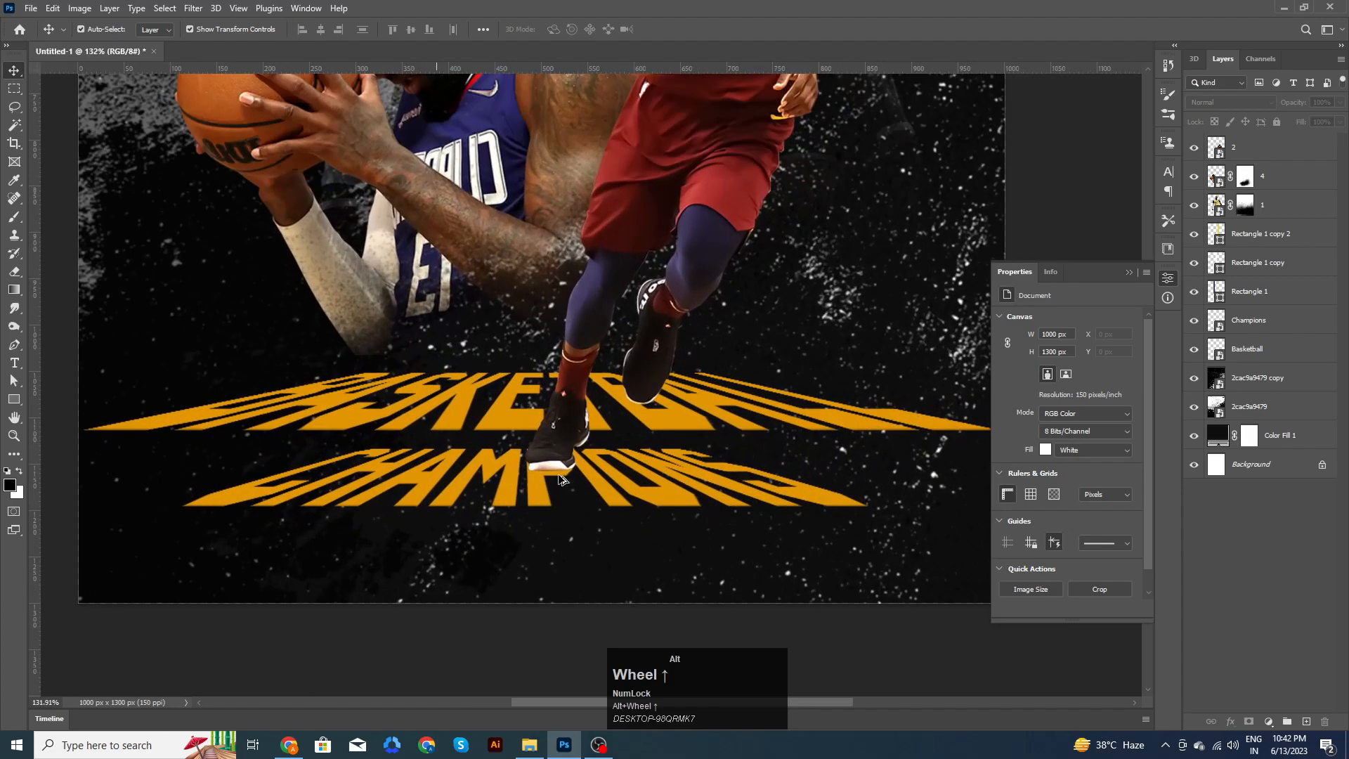
scroll(553, 474, "up", 3)
left_click(673, 468)
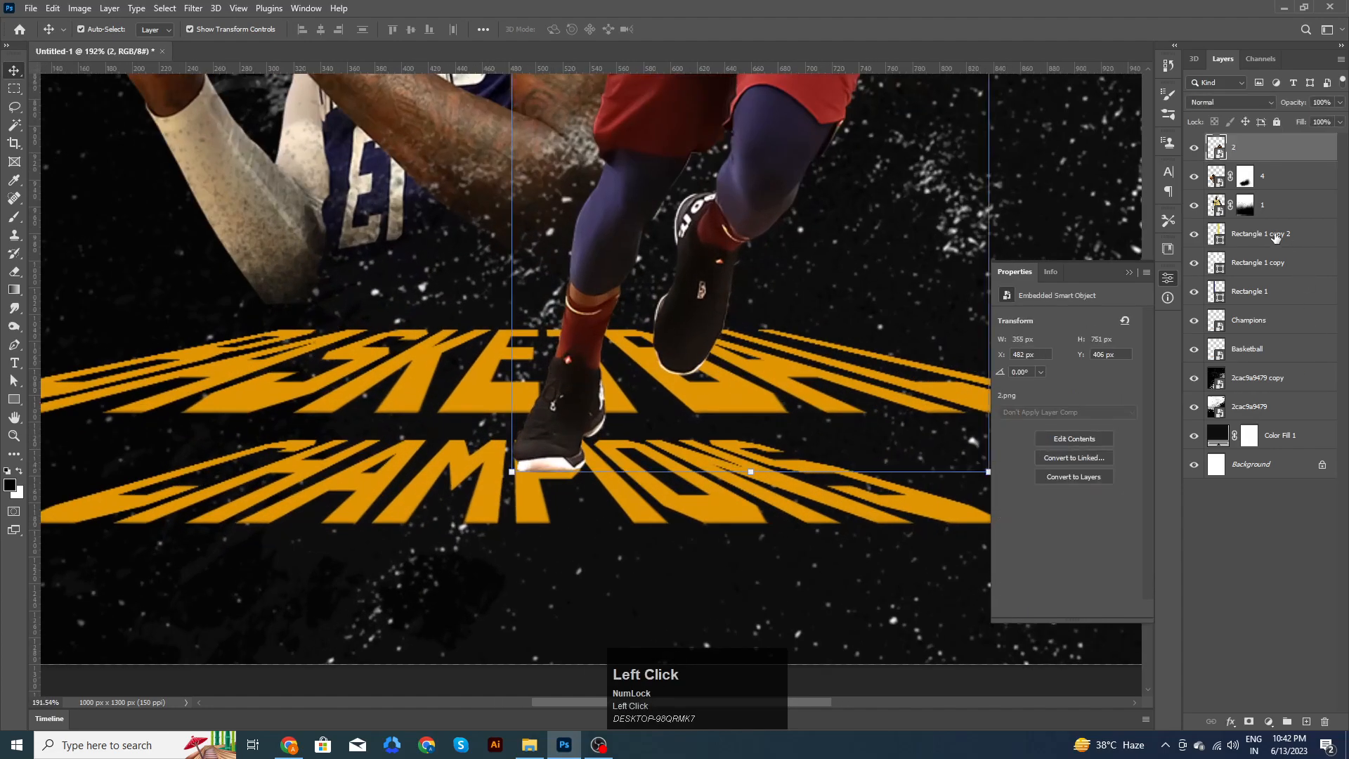
left_click(1273, 182)
left_click(1307, 722)
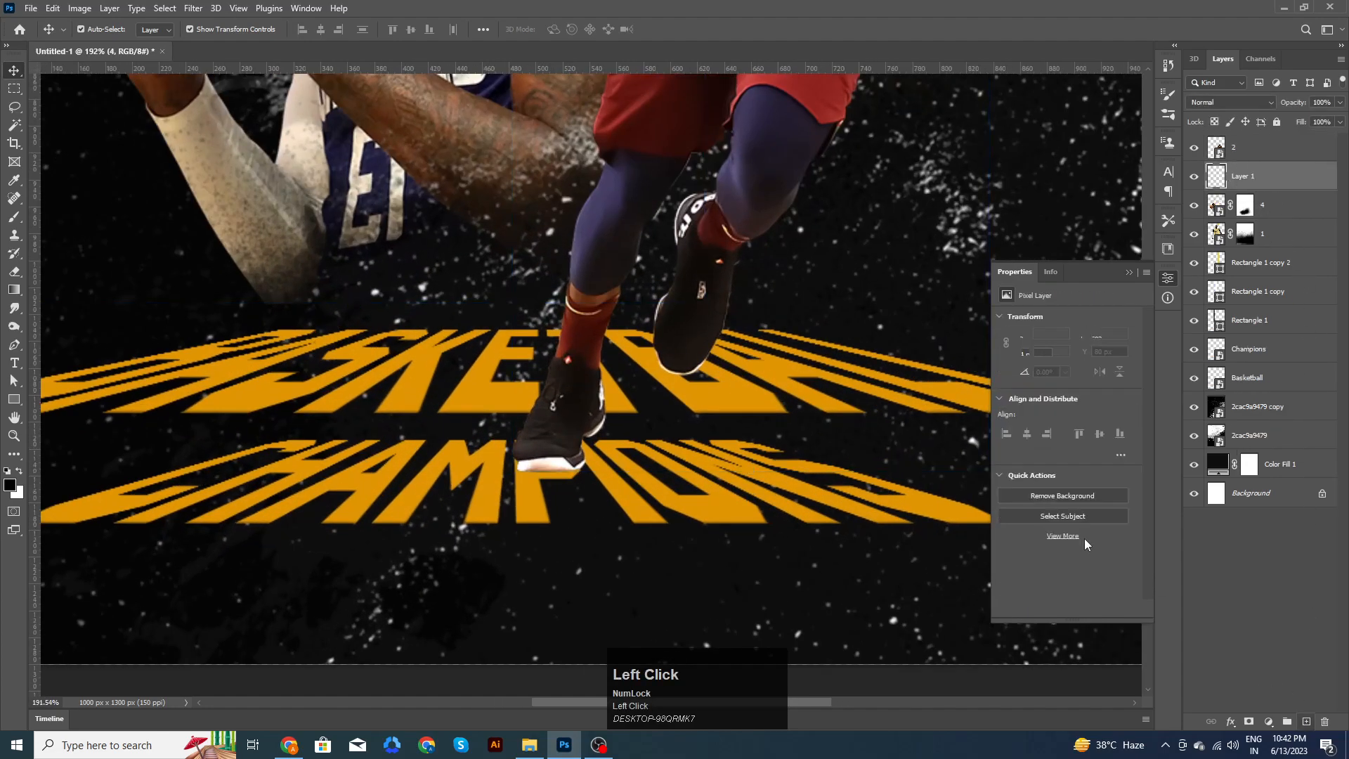
Step: Paint a soft black spot beside the running player's feet using the Soft Round brush at 139 px
key("b")
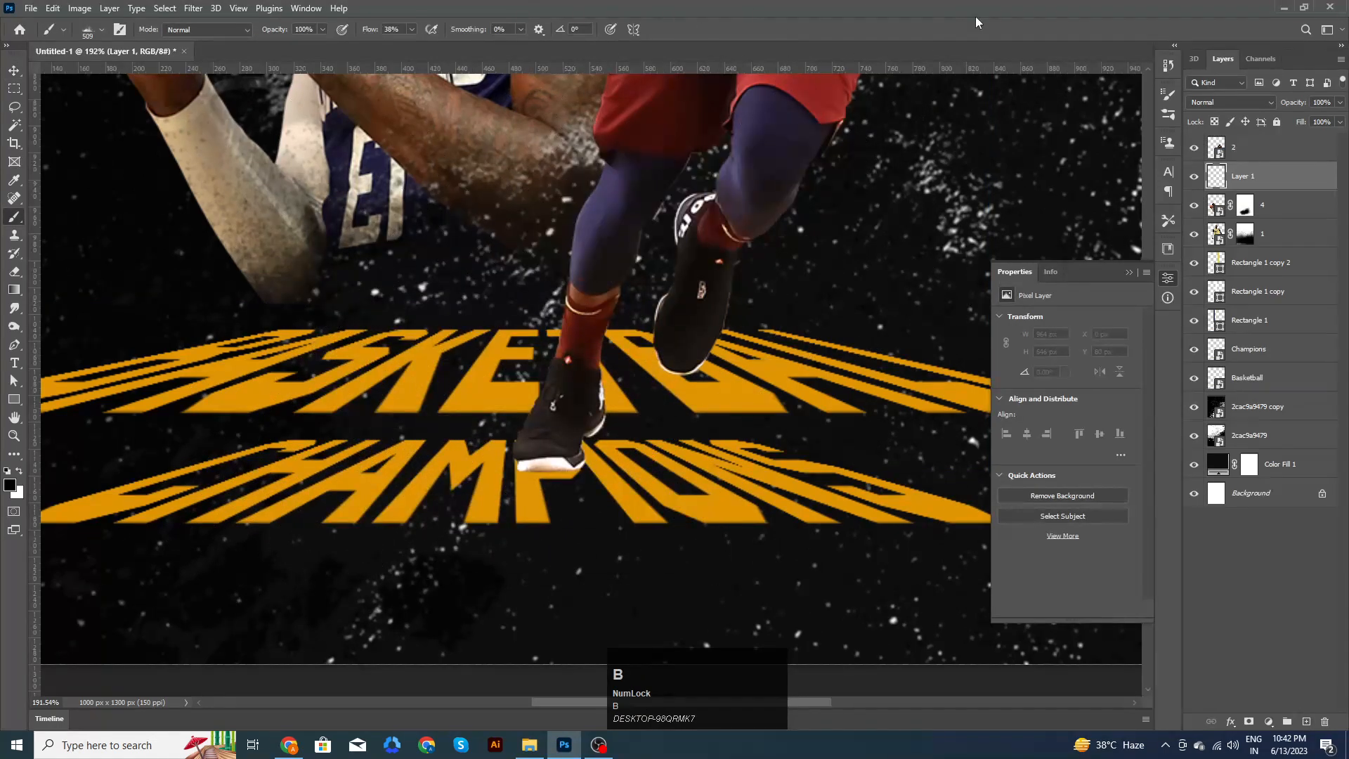
left_click(1169, 112)
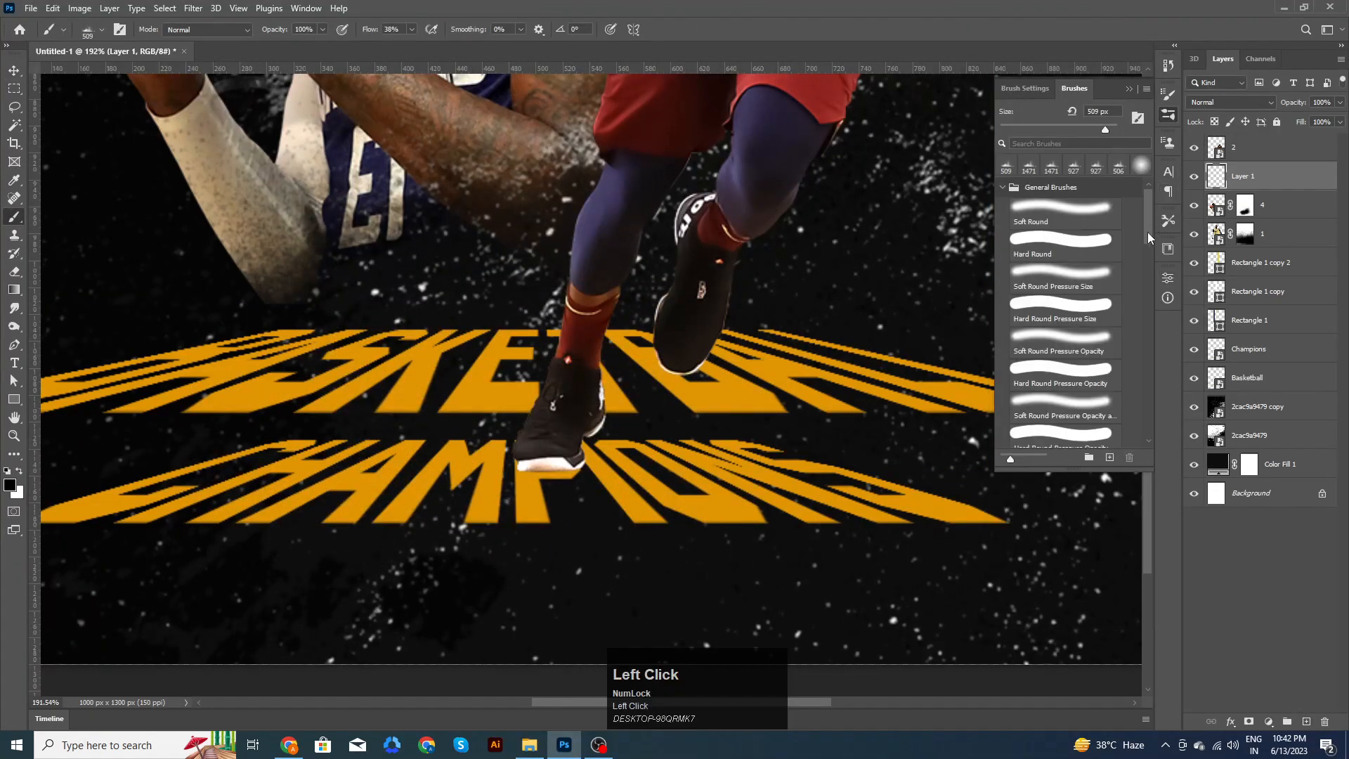
left_click(1098, 218)
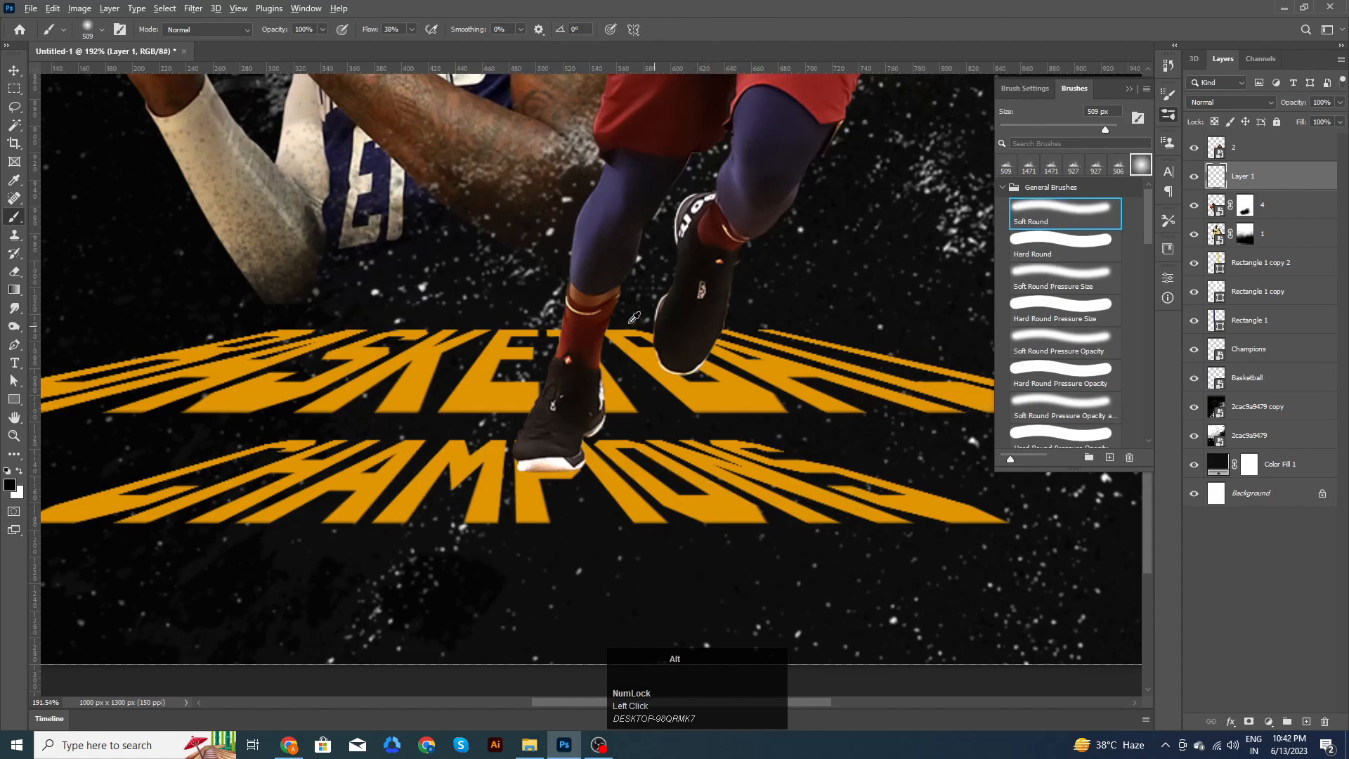
right_click(602, 418, "alt")
mouse_move(678, 417)
left_mouse_down()
mouse_move(692, 416)
mouse_move(674, 417)
left_mouse_up()
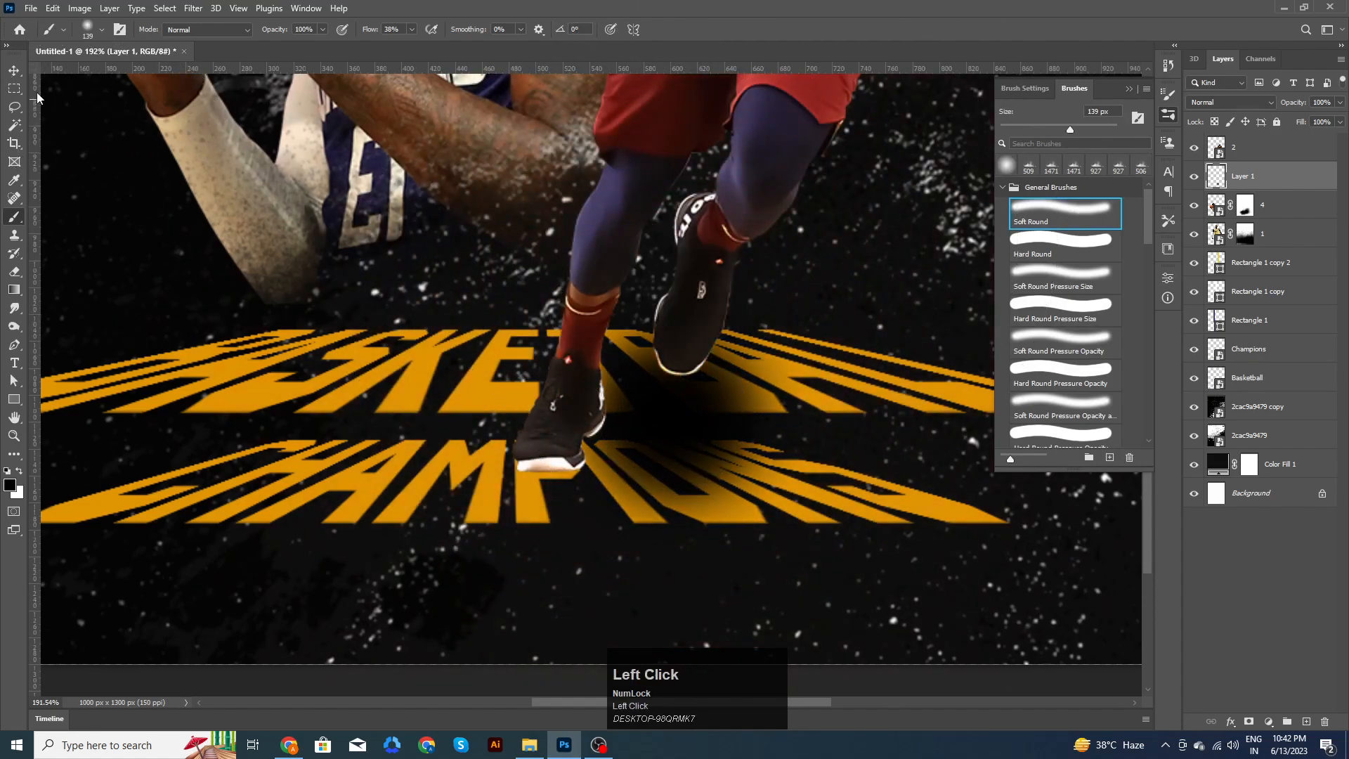
Step: Squash the black spot into a thin shadow, about 45% wide and 9% high, and place it under the front shoe
left_click(14, 71)
key("ctrl+t")
left_click_drag(678, 278, 702, 537)
left_click_drag(698, 546, 576, 481)
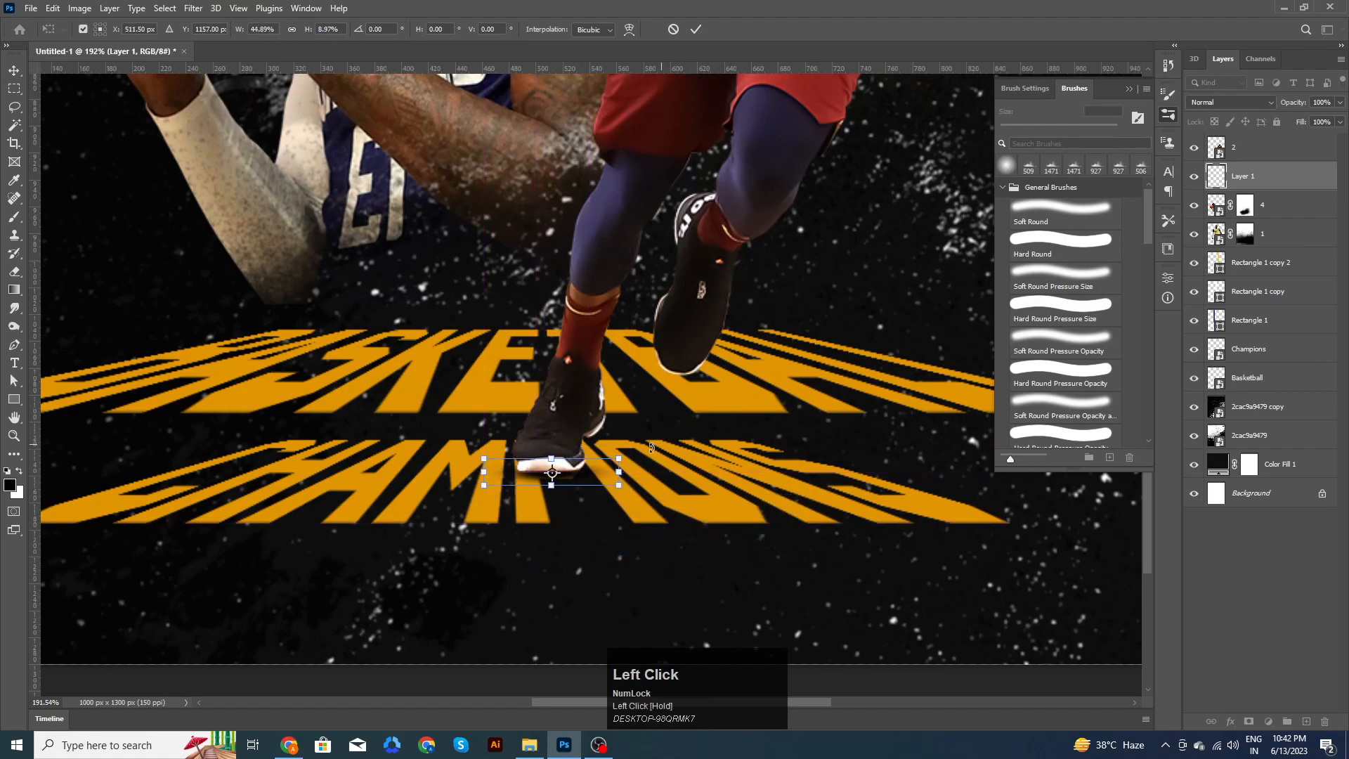
left_click(696, 30)
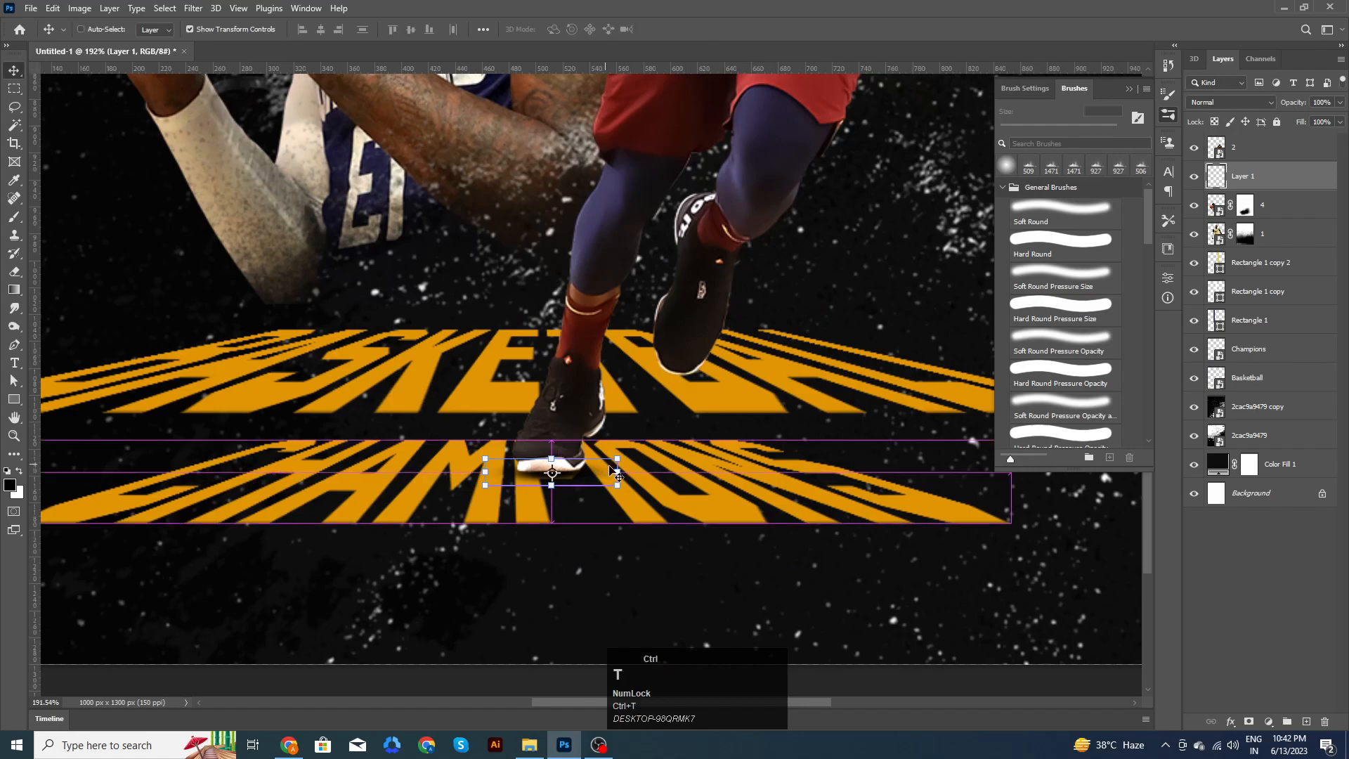
Step: Distort the front shoe's shadow so it slants upward behind the sole, and nudge it slightly down
key("ctrl+t")
mouse_move(617, 458)
left_mouse_down("ctrl")
mouse_move(637, 427)
mouse_move(605, 454)
mouse_move(617, 452)
left_mouse_up("ctrl")
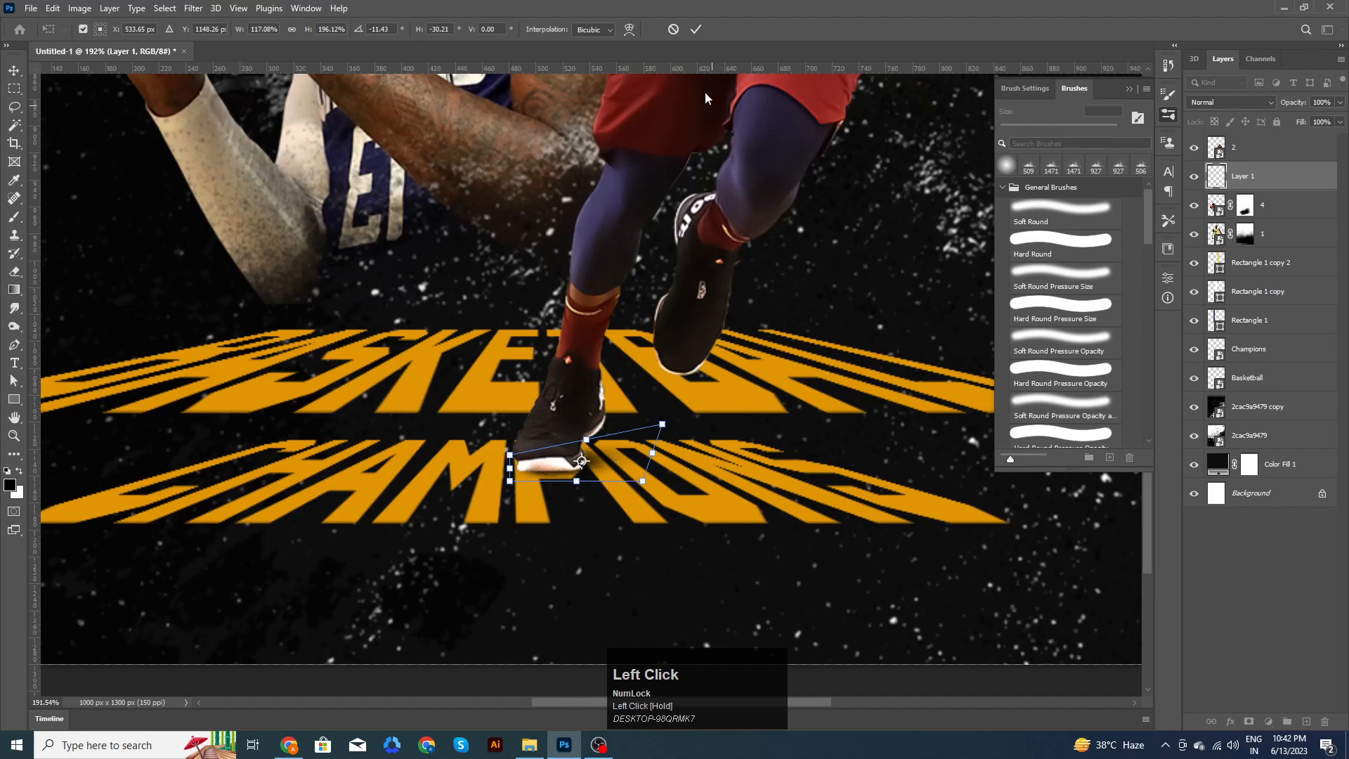
left_click(697, 30)
key("Down")
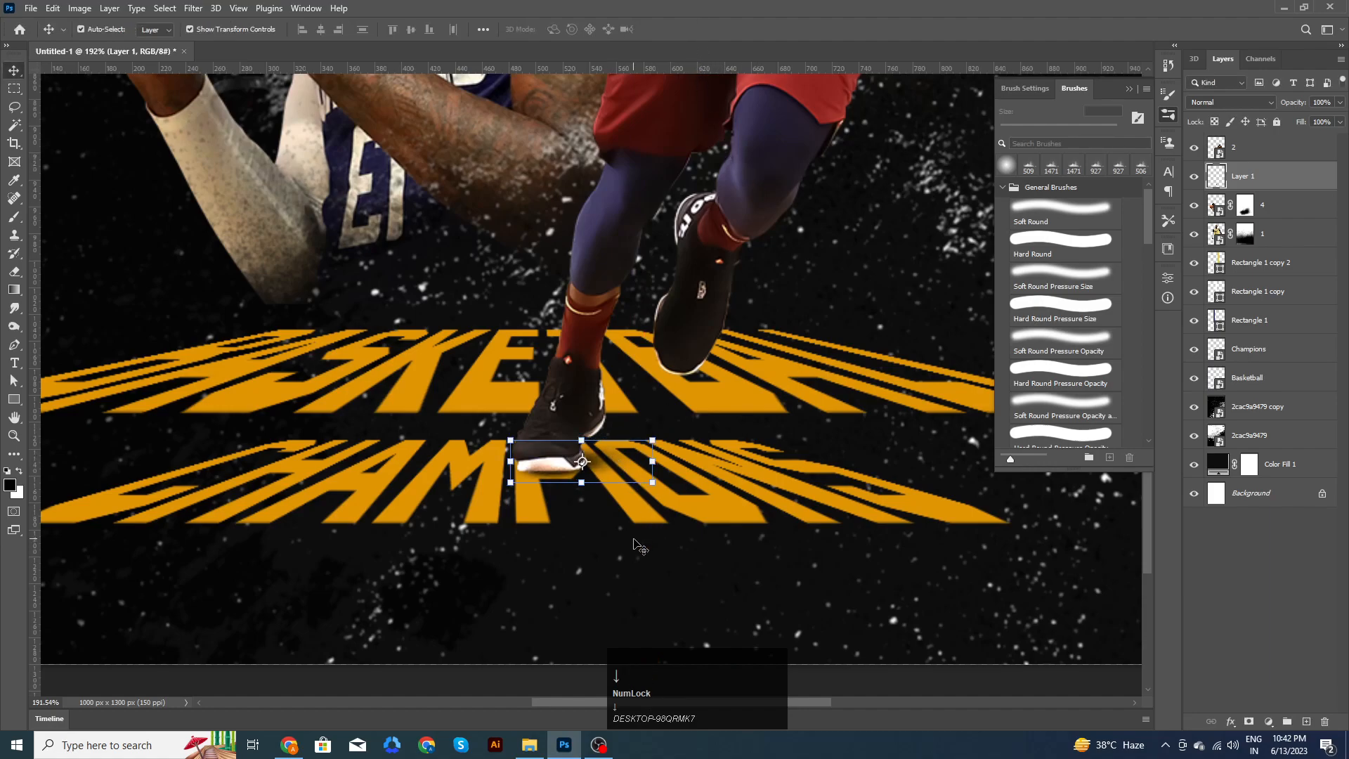
Step: Duplicate the shoe shadow and place the copy under the running player's raised rear shoe
left_click(605, 579)
left_click_drag(556, 525, 578, 383)
left_click(438, 460)
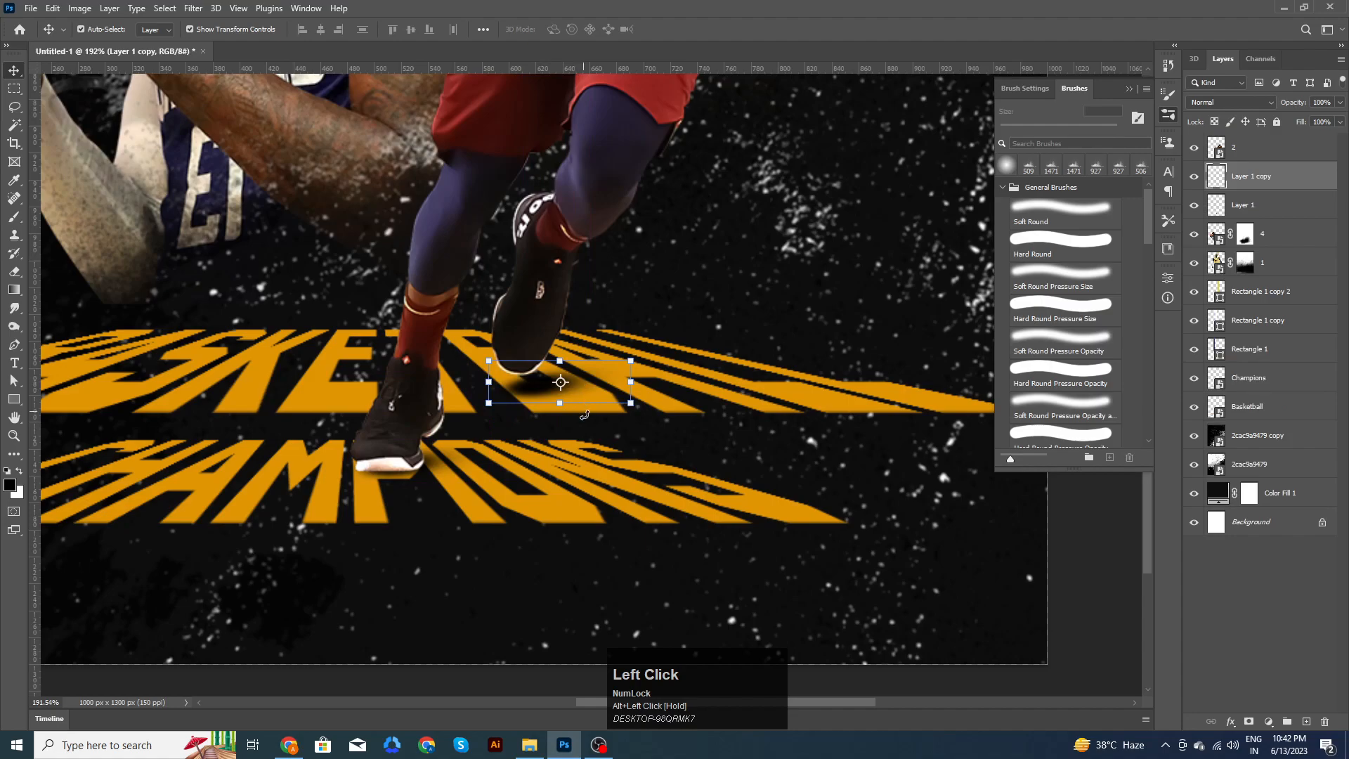
Step: Lower the rear shoe shadow's opacity to about 69% and check the whole poster
scroll(705, 474, "down", 5)
scroll(695, 418, "down", 1)
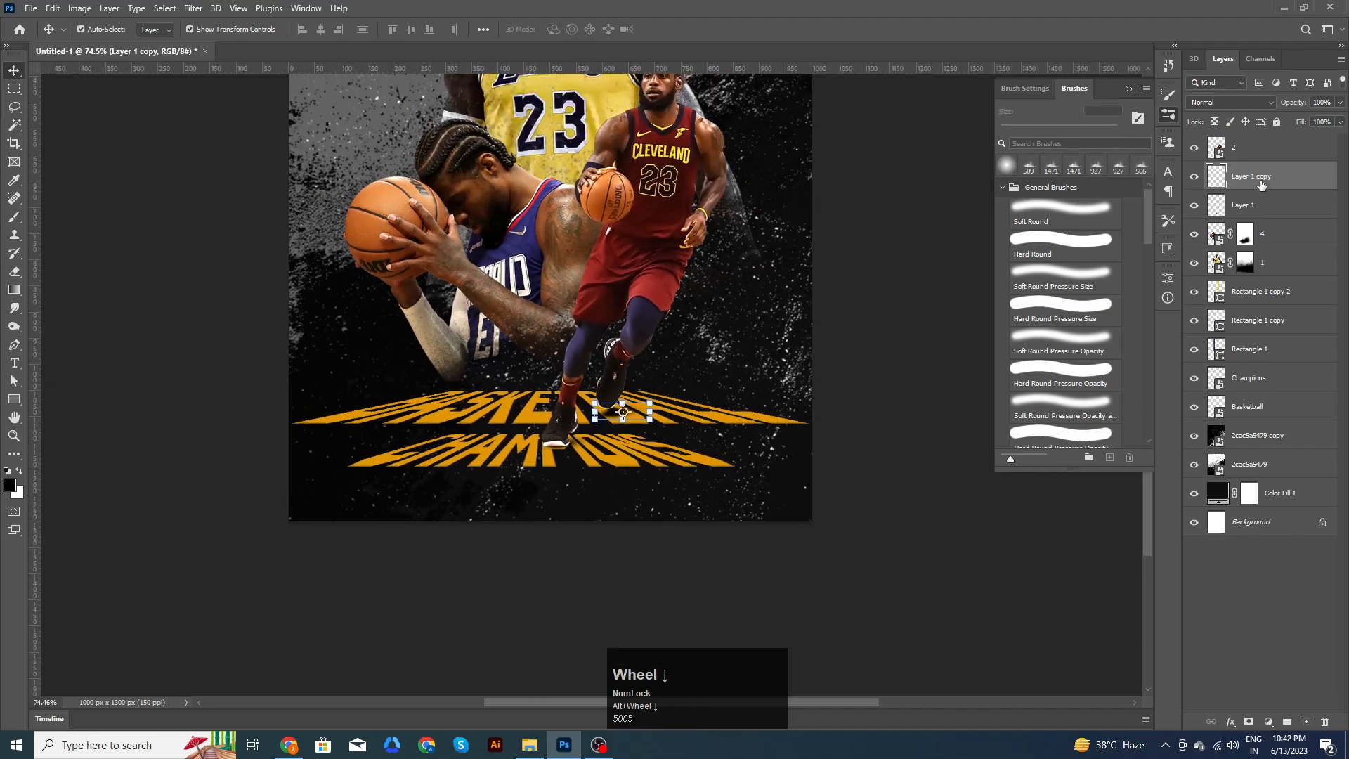
left_click_drag(1298, 103, 1280, 105)
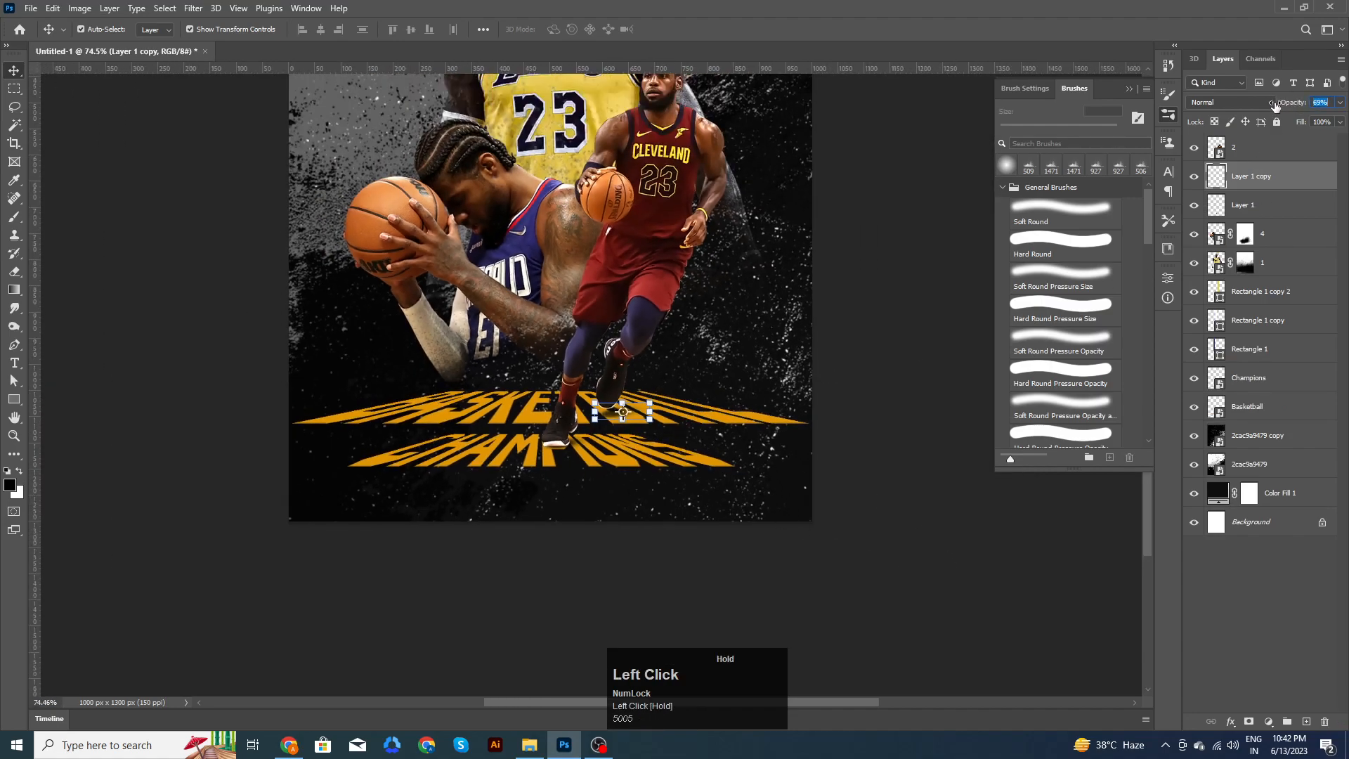
left_click(878, 444)
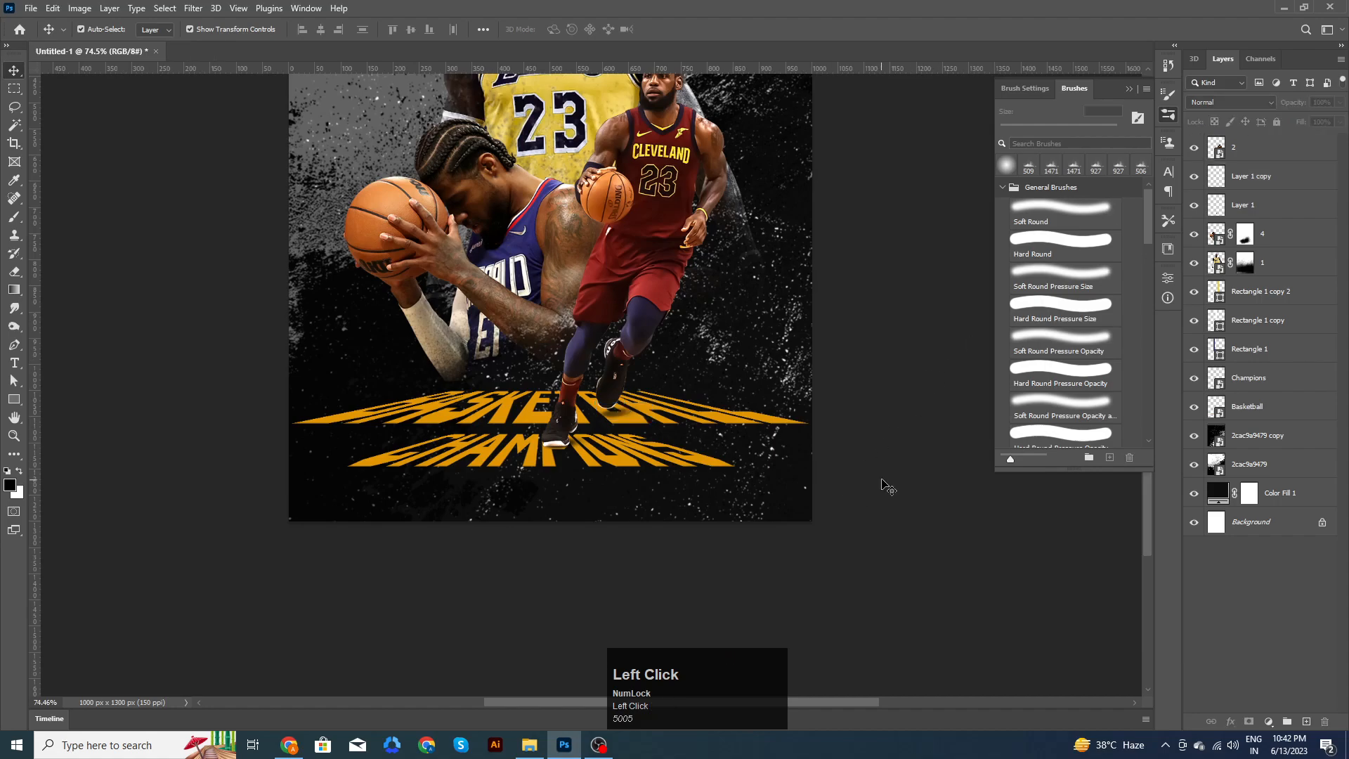
scroll(882, 485, "down", 1)
left_click(865, 367)
key("space")
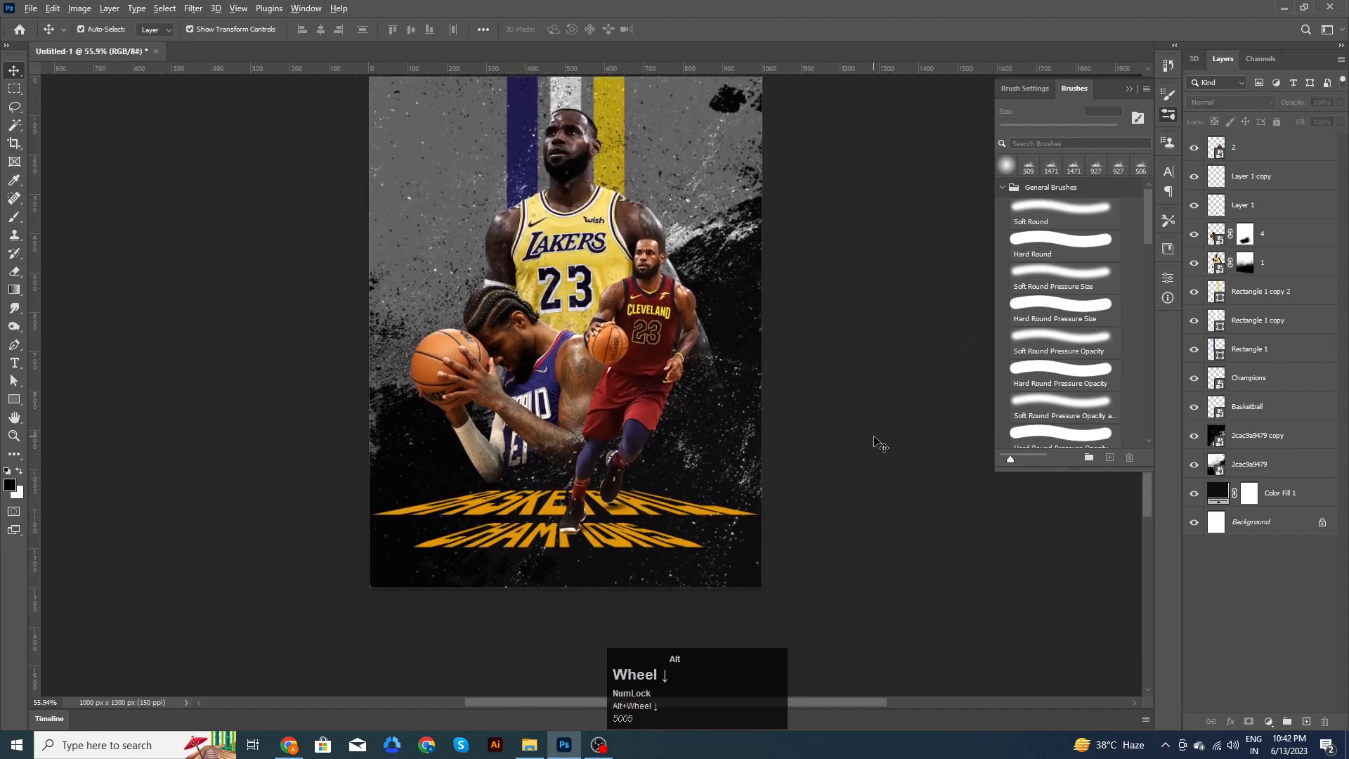
scroll(877, 445, "down", 1)
left_click(878, 444)
scroll(871, 459, "up", 1, "alt")
left_click(847, 407)
key("space")
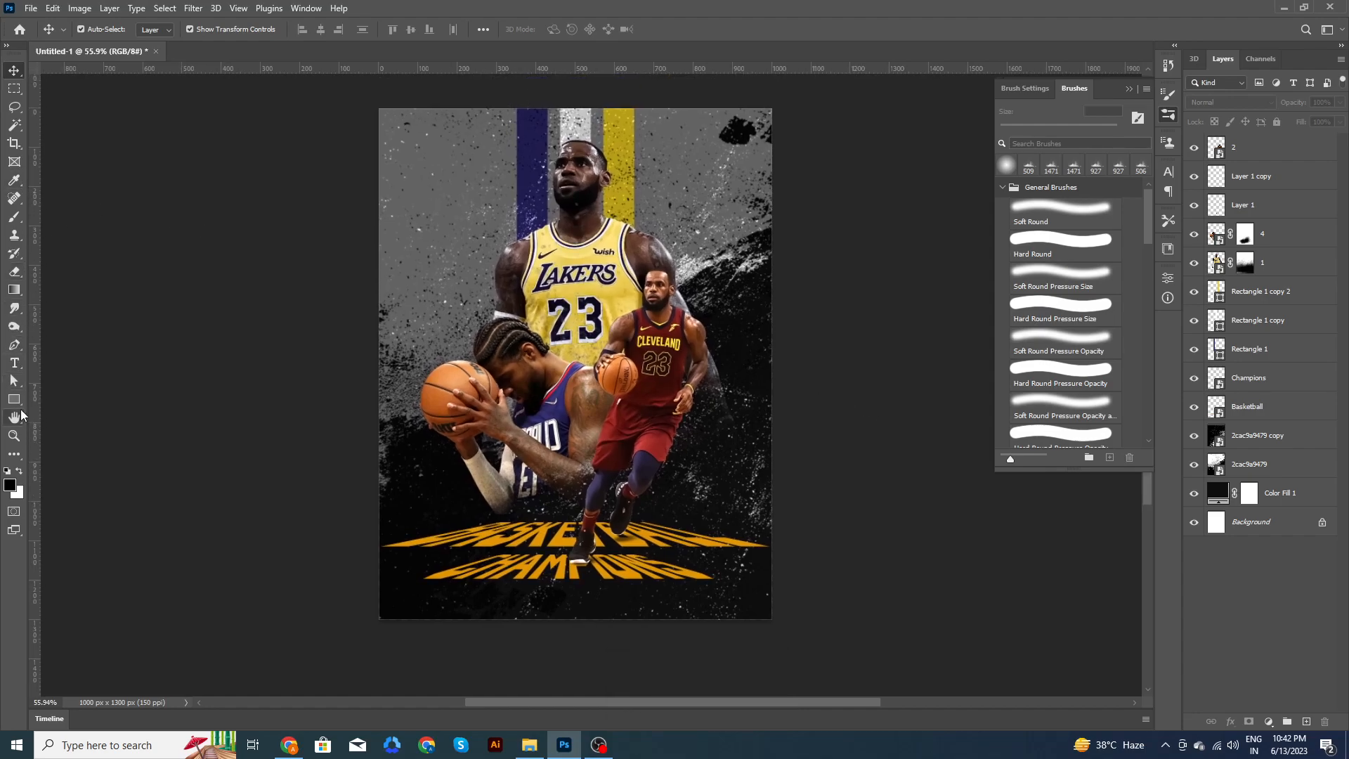
Step: Add an orange Jersey M54 7 pt paragraph in the poster's upper left and fill it with two runs of Lorem ipsum text
left_click(14, 362)
left_click_drag(425, 168, 532, 288)
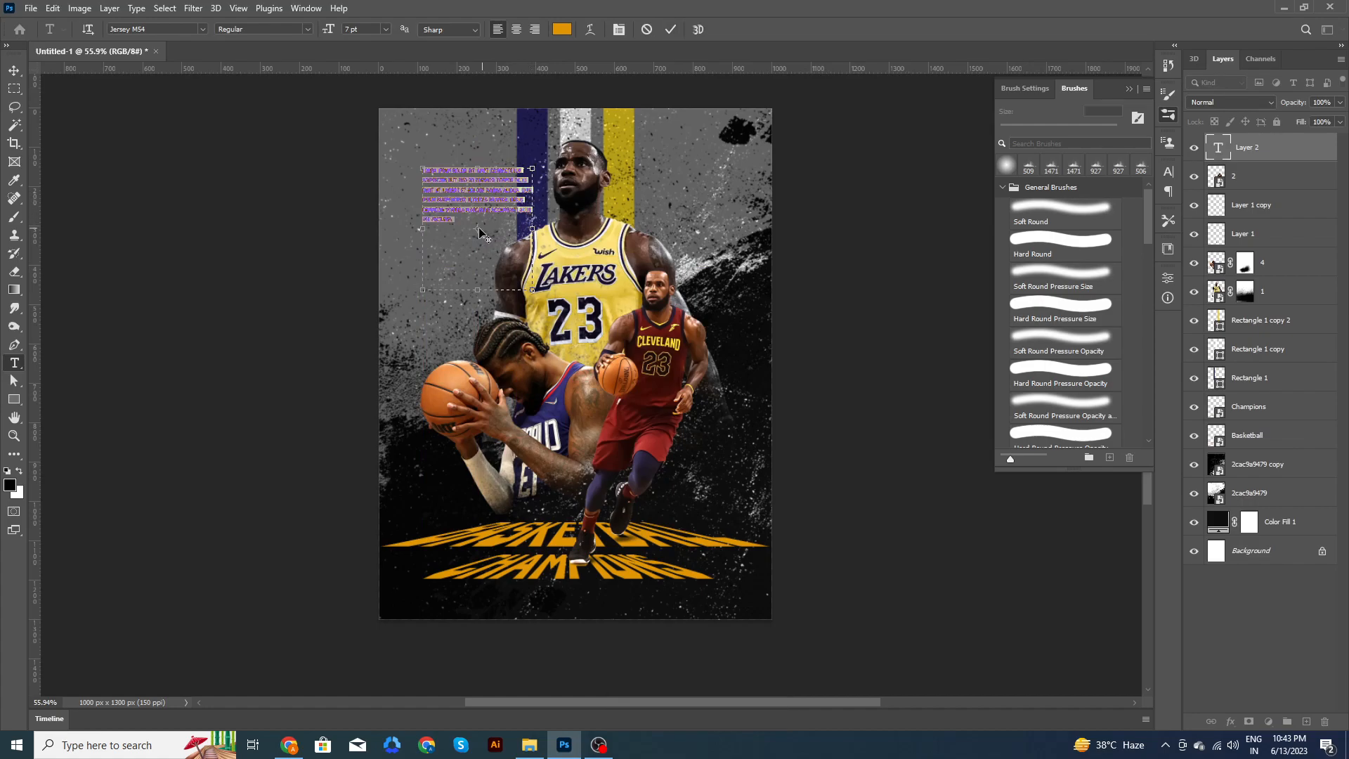
left_click(456, 217)
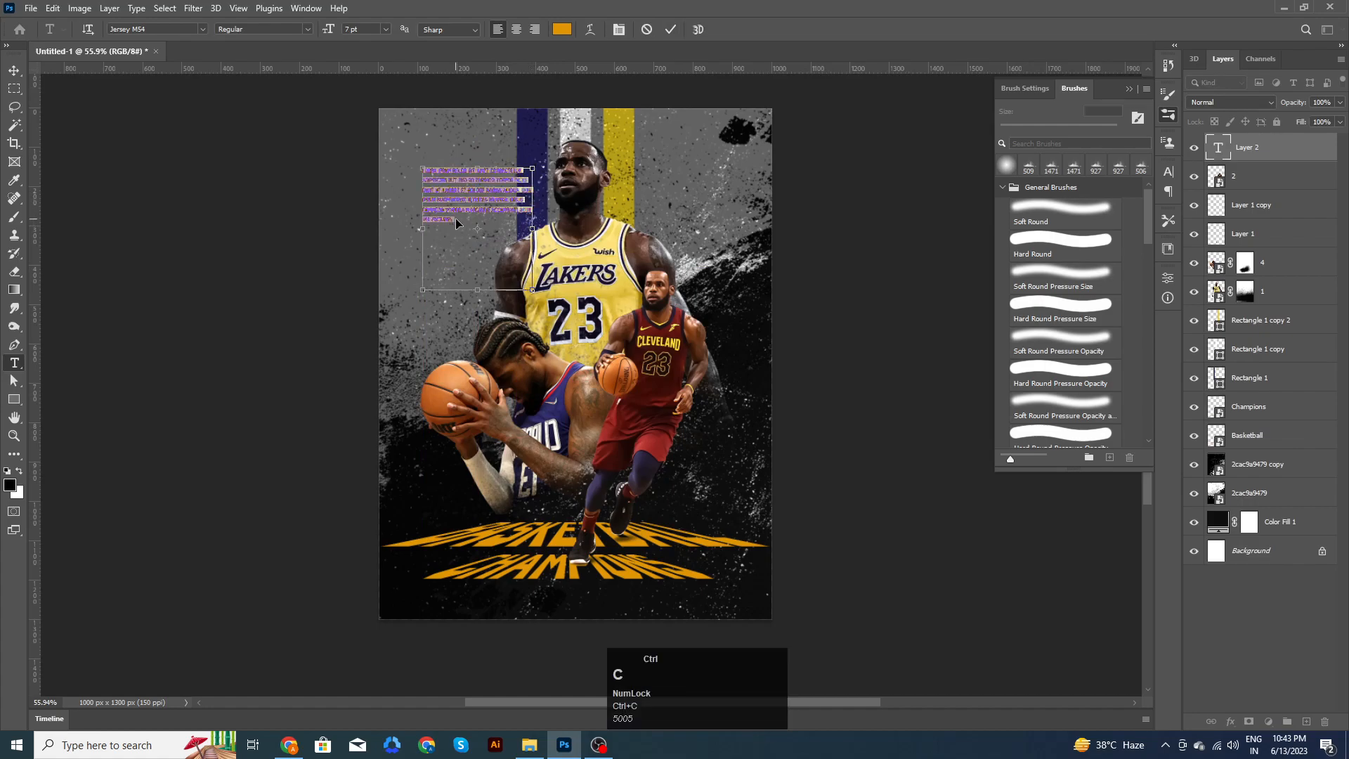
type("LOREM IPSUM DOLOR SIT AMET, CONSECTETUR ADIPISCING ELIT, SED DO EIUSMOD TEMPOR INCIDIDUNT UT LABORE ET DOLORE MAGNA ALIQUA. QUIS IPSUM SUSPENDISSE ULTRICES GRAVIDA. RISUS COMMODO VIVERRA MAECENAS ACCUMSAN LACUS VEL FACILISIS.")
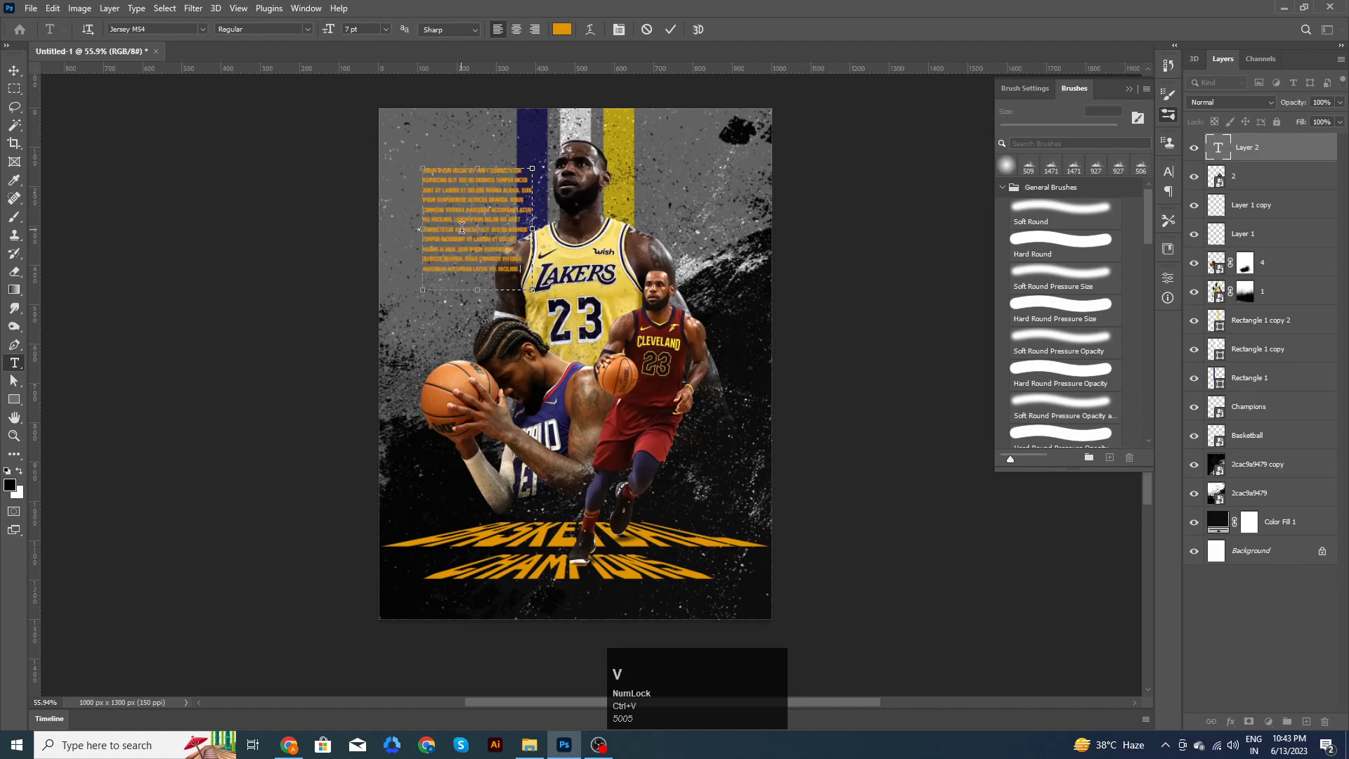
left_click(670, 28)
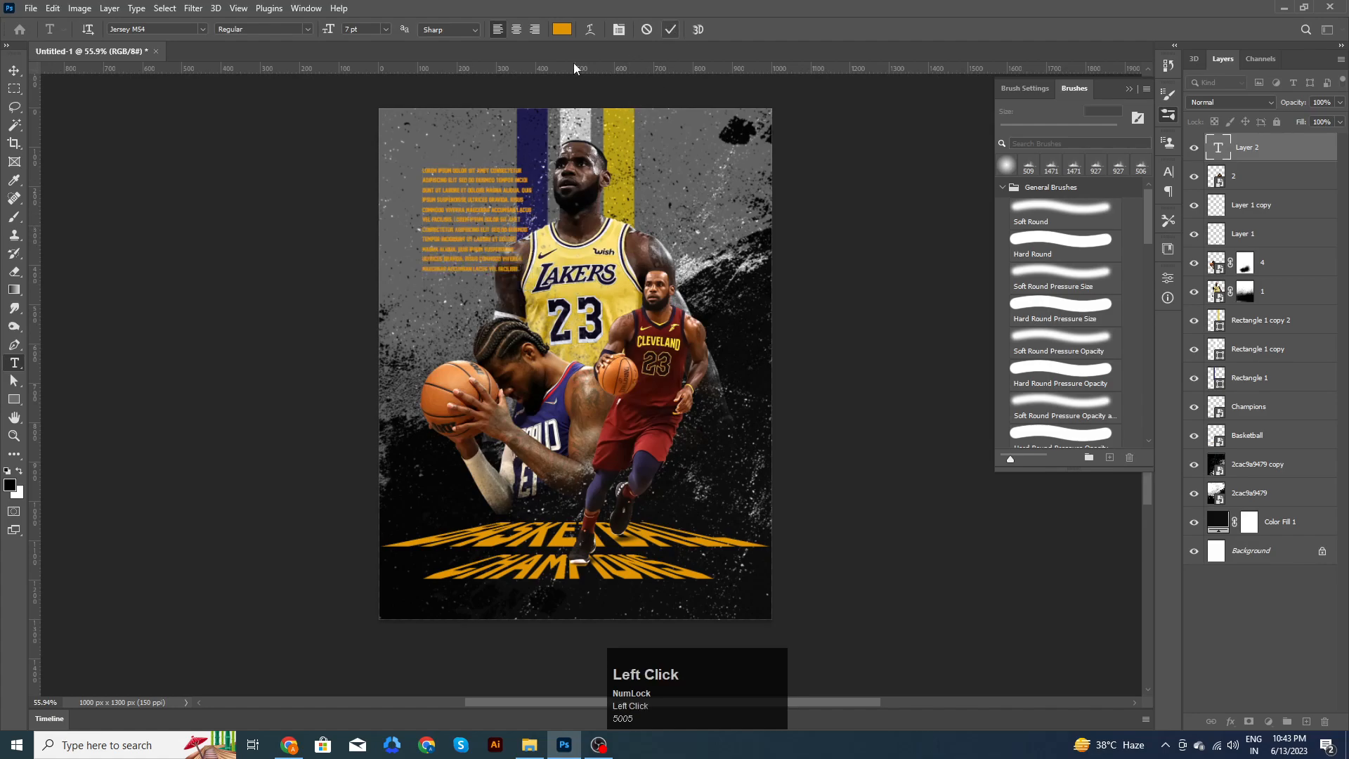
Step: Move the Lorem ipsum paragraph layer beneath the player cutouts, directly above the Rectangle 1 copy 2 layer
left_click(13, 72)
scroll(469, 247, "up", 4, "alt")
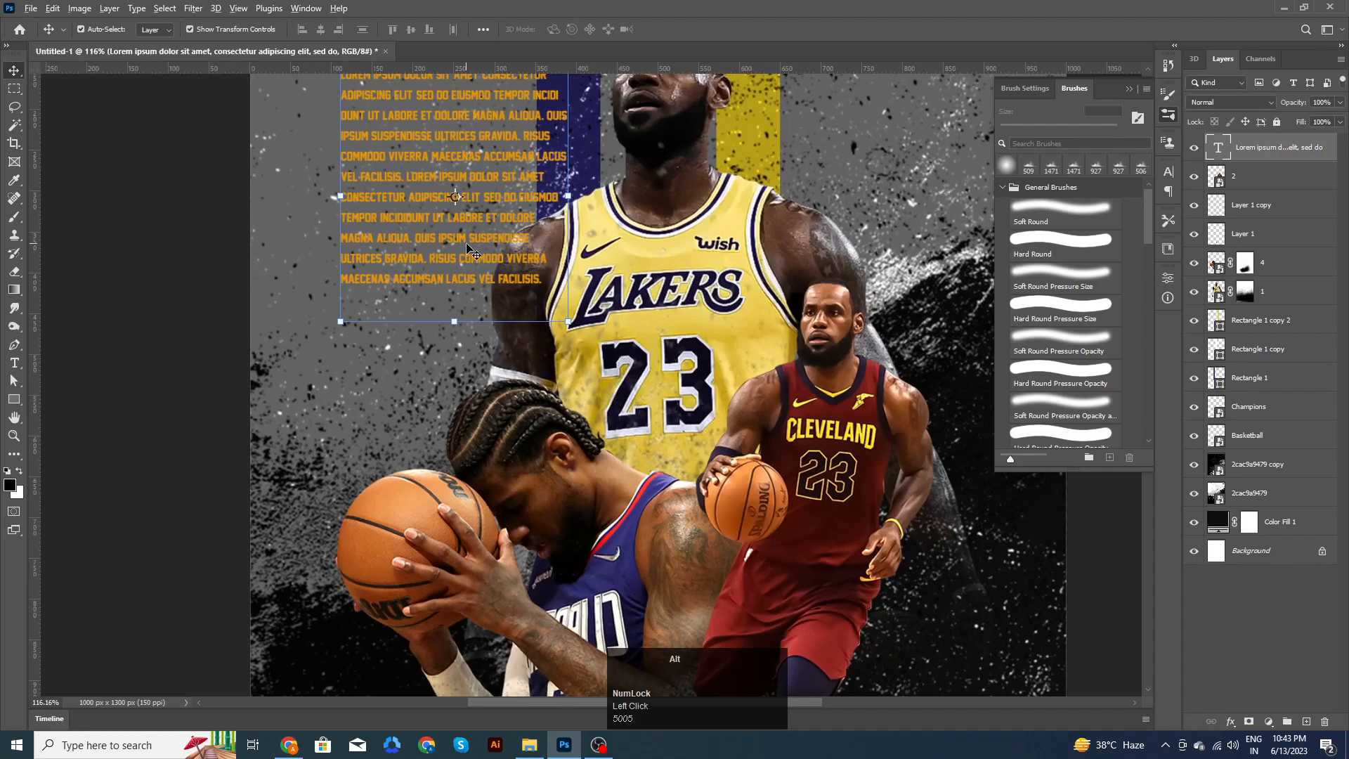
scroll(469, 247, "down", 2, "alt")
left_click_drag(1284, 151, 1280, 300)
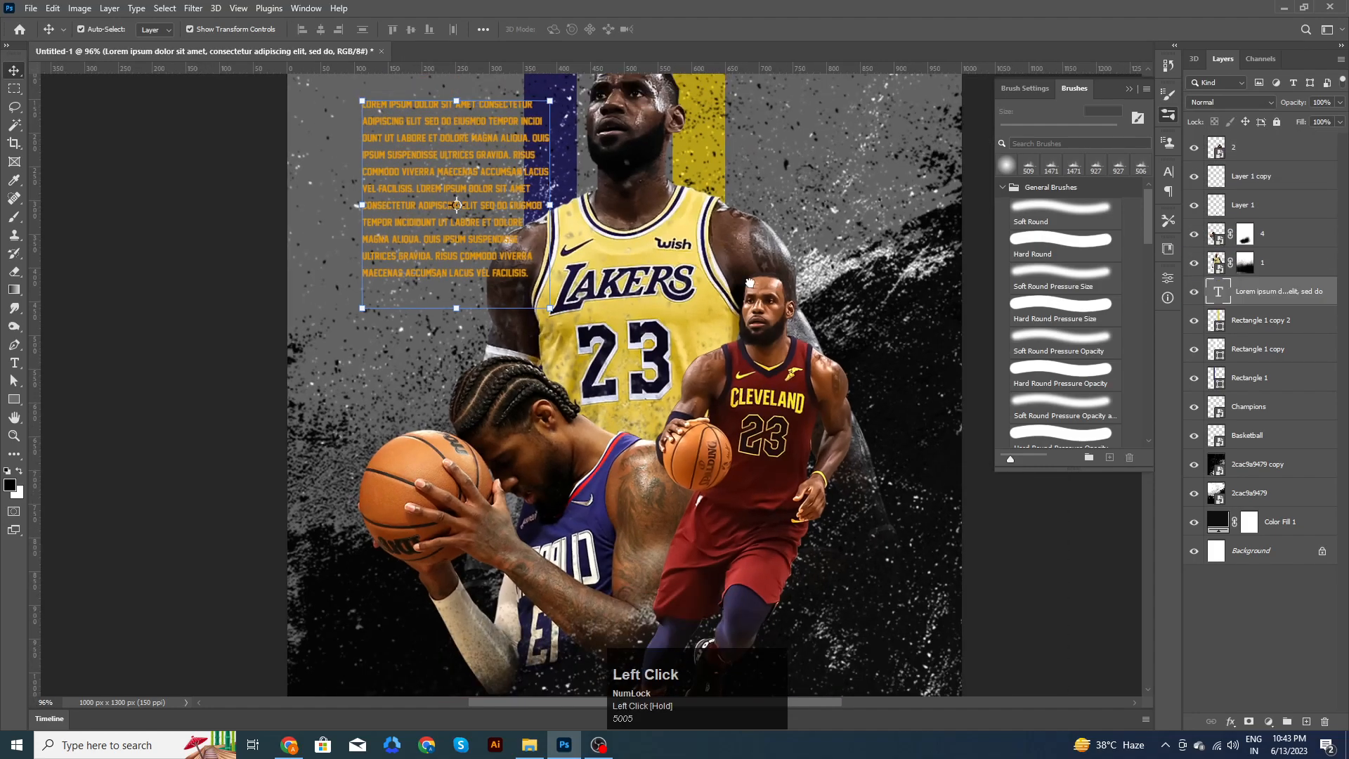
scroll(920, 371, "down", 3, "alt")
left_click(892, 421)
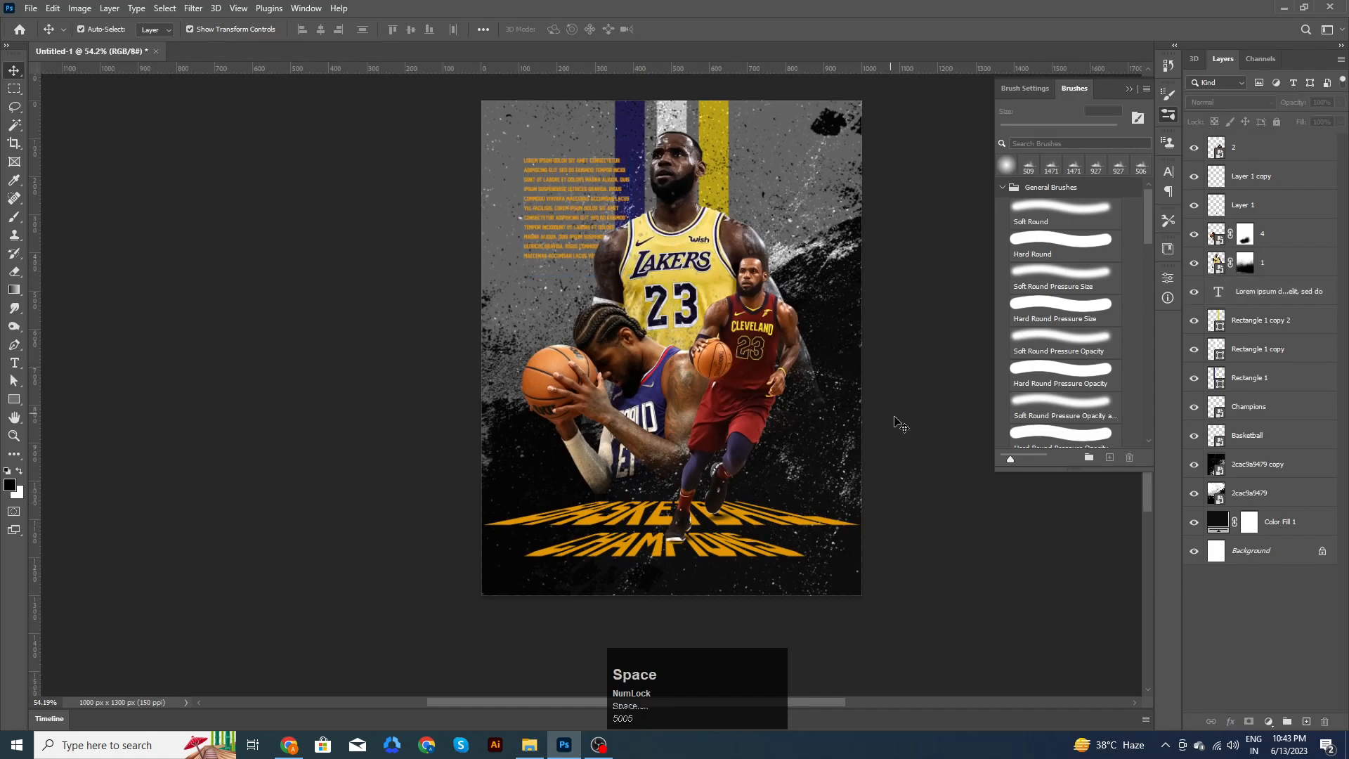
left_click_drag(891, 421, 846, 395)
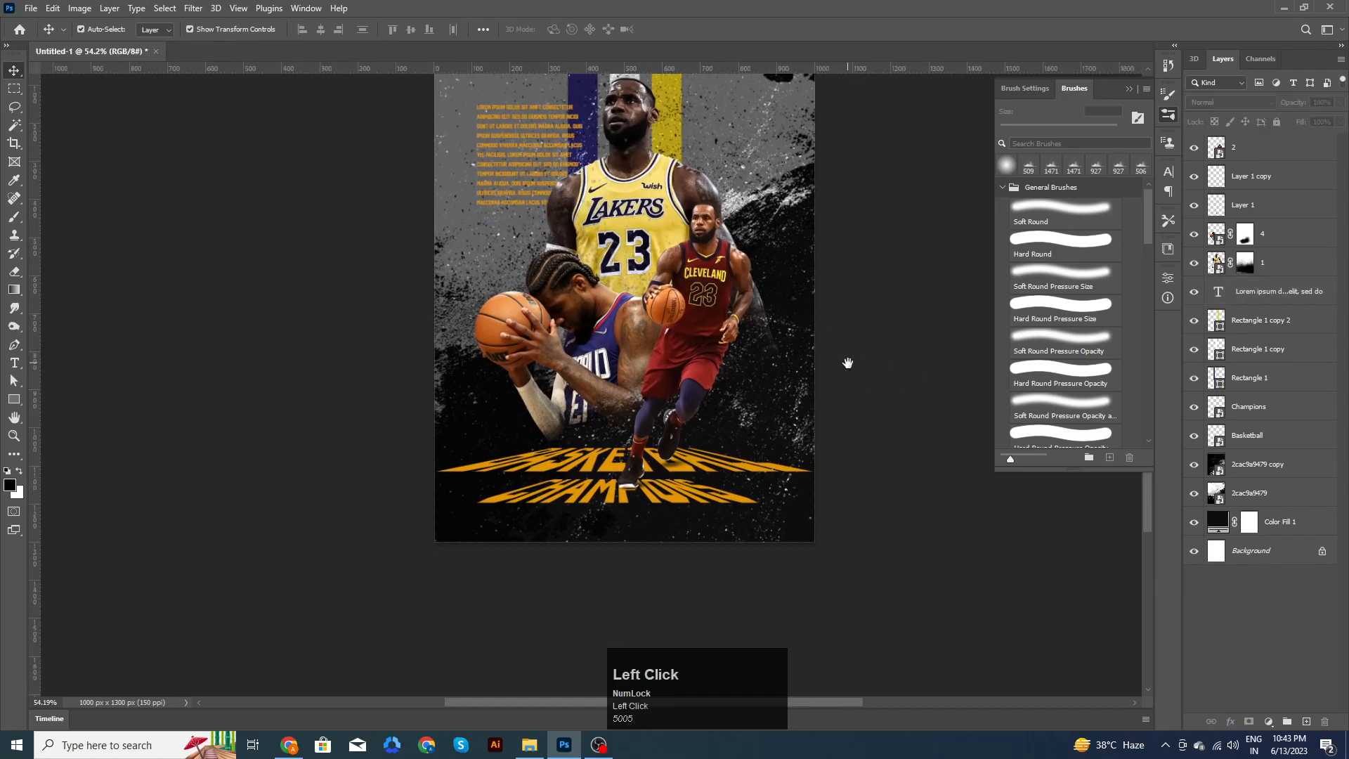
Step: Add a small single-line Lorem ipsum text just above the left part of the Basketball title
left_click(14, 364)
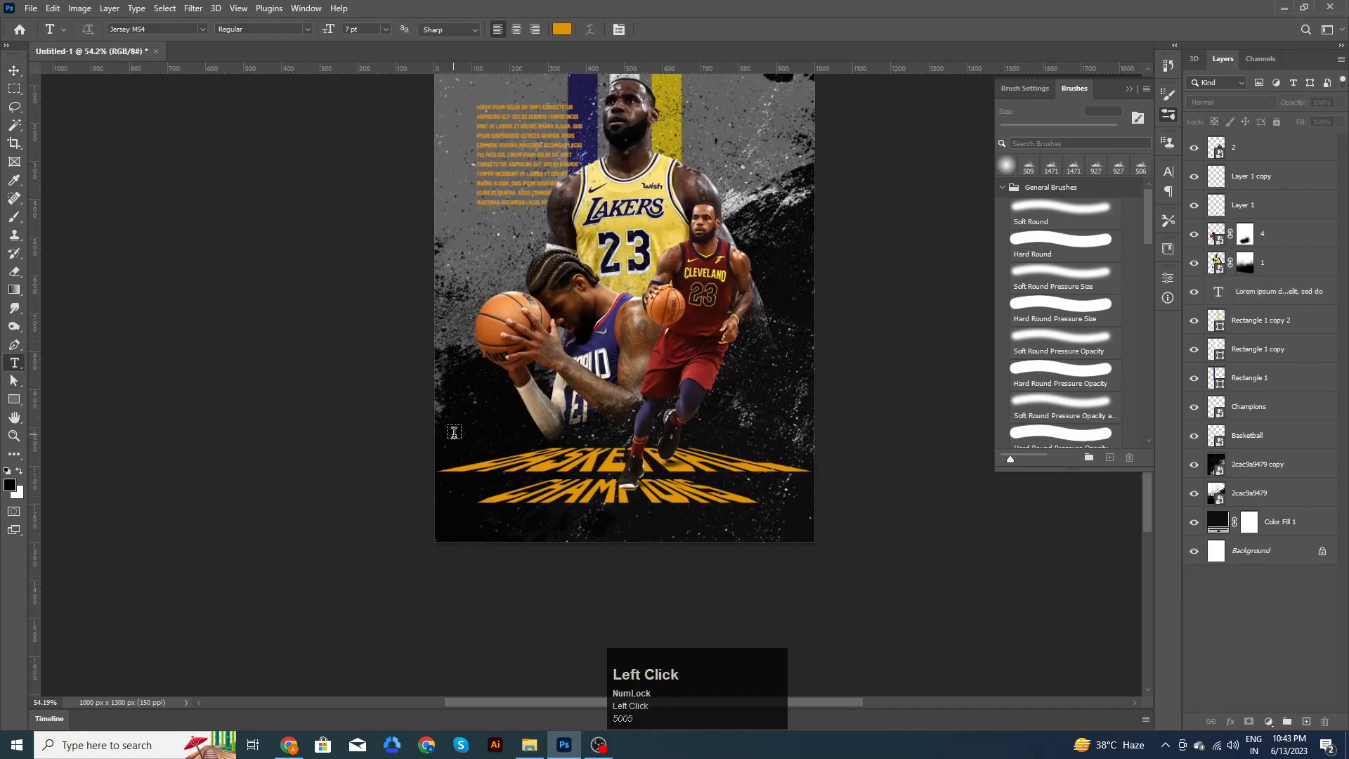
left_click_drag(453, 440, 543, 447)
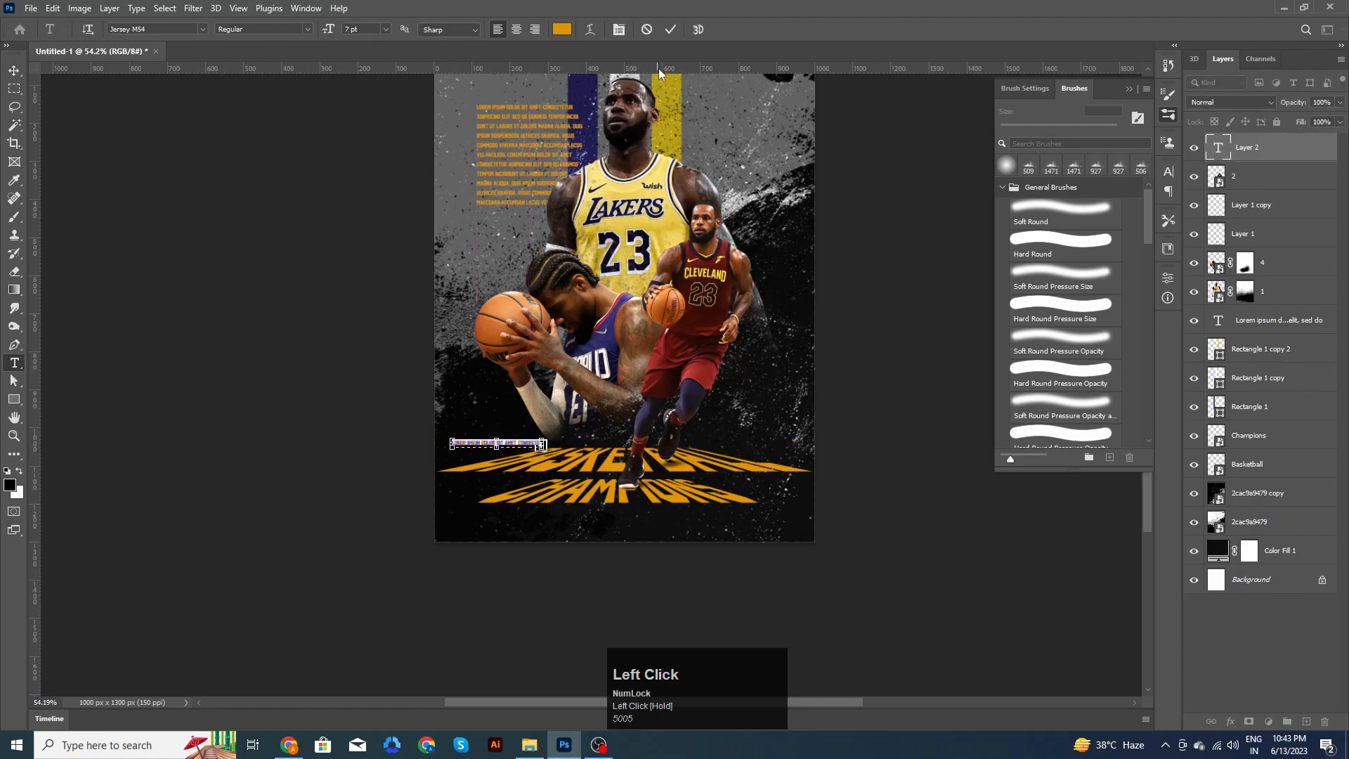
left_click(670, 30)
left_click(17, 75)
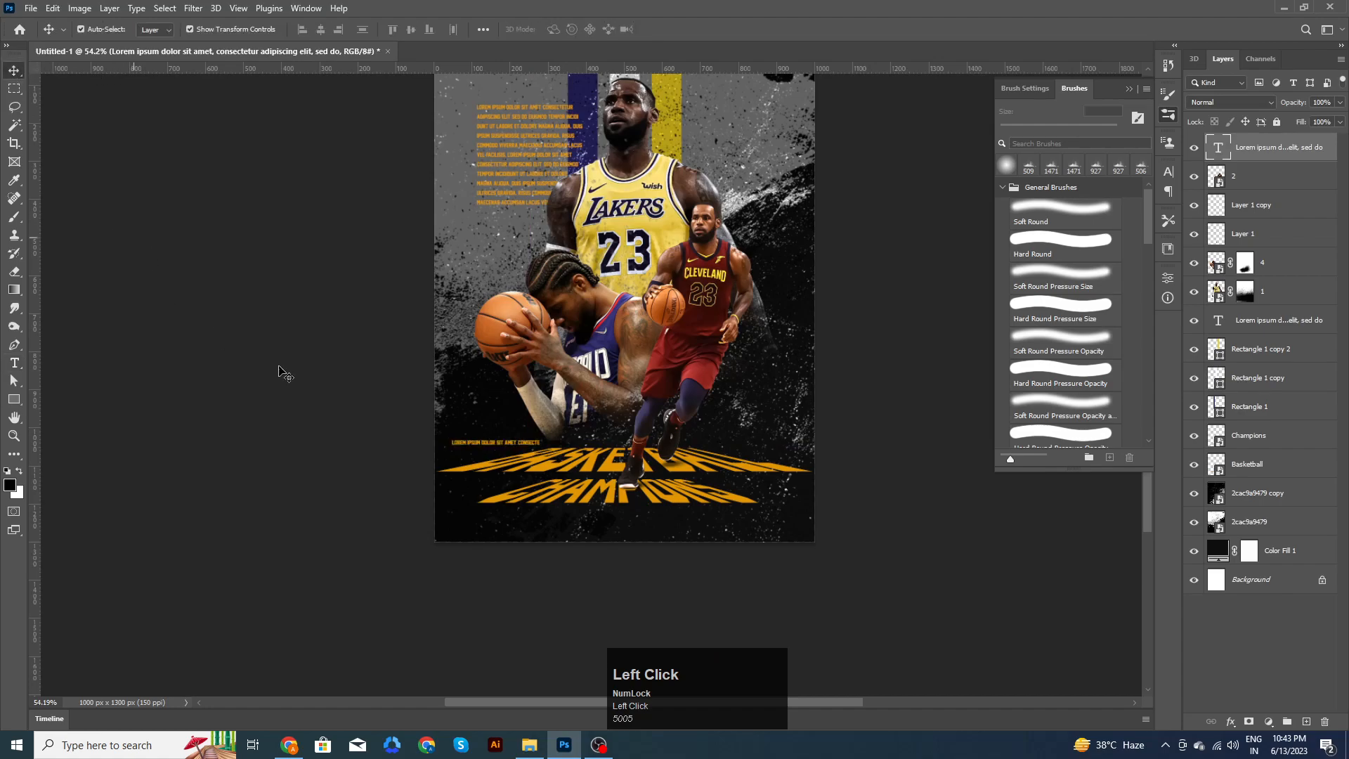
Step: Center the single-line Lorem ipsum text below the Champions title and check the whole poster
scroll(520, 442, "up", 1)
left_click_drag(516, 450, 674, 540)
scroll(906, 534, "down", 3)
key("space")
left_click_drag(898, 524, 794, 477)
scroll(775, 494, "up", 1)
key("space")
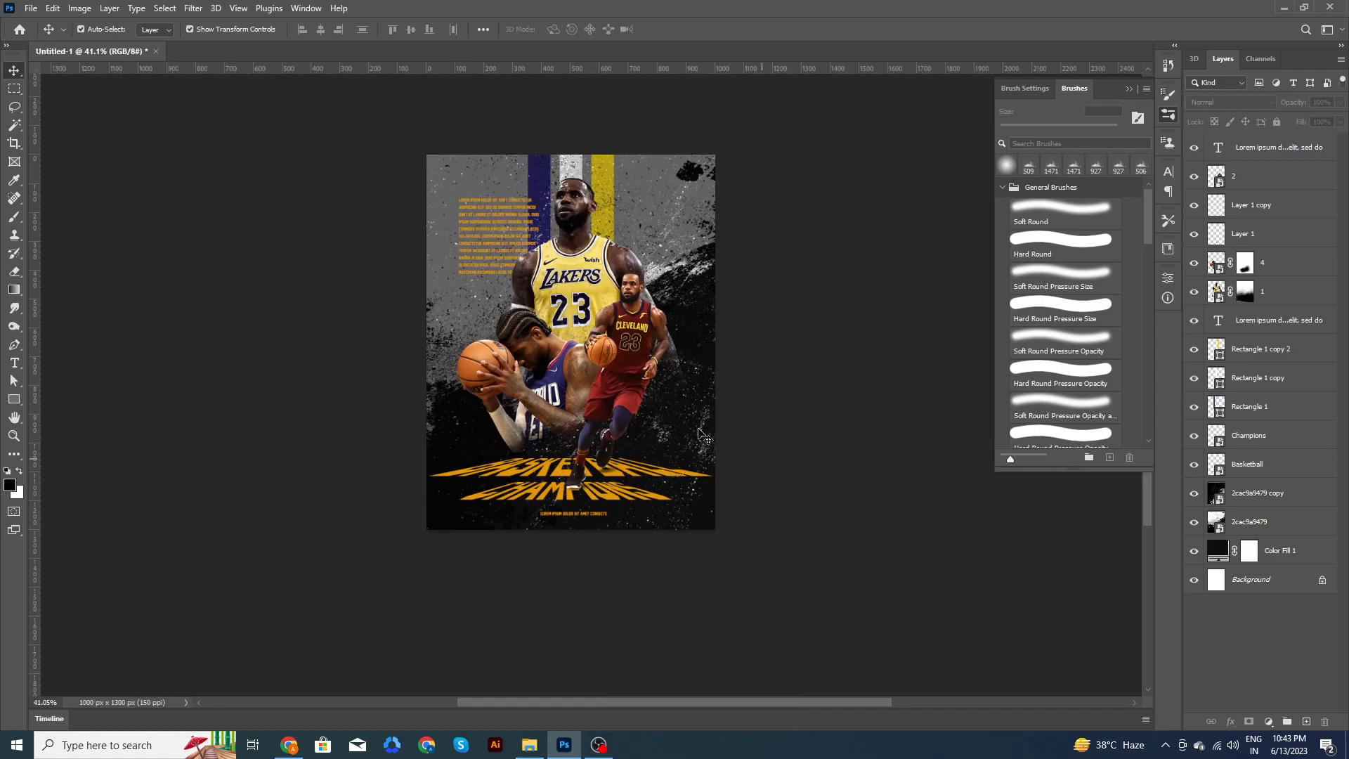
Step: Place the ticket image 3.png from the Basketball folder into the poster
left_click(529, 745)
left_click(557, 373)
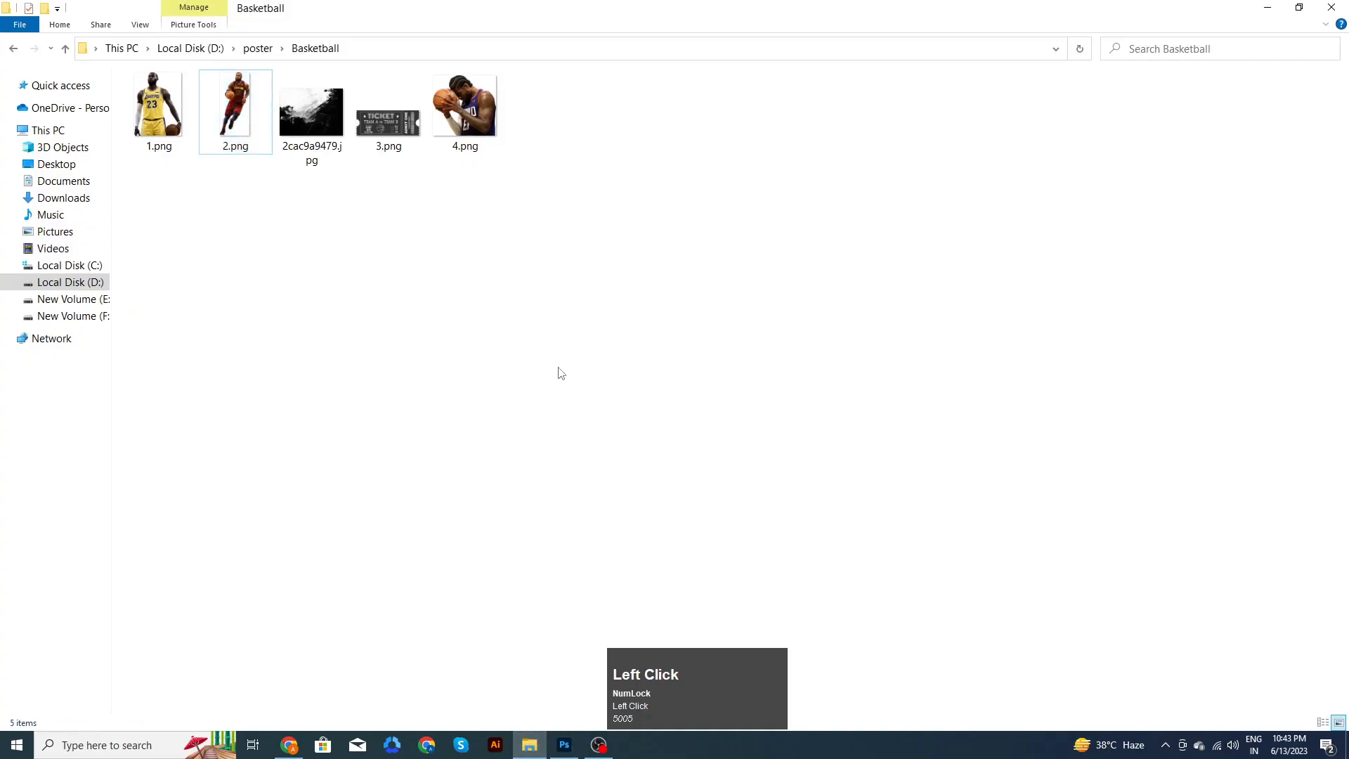
left_click(409, 130)
left_click_drag(410, 130, 581, 625)
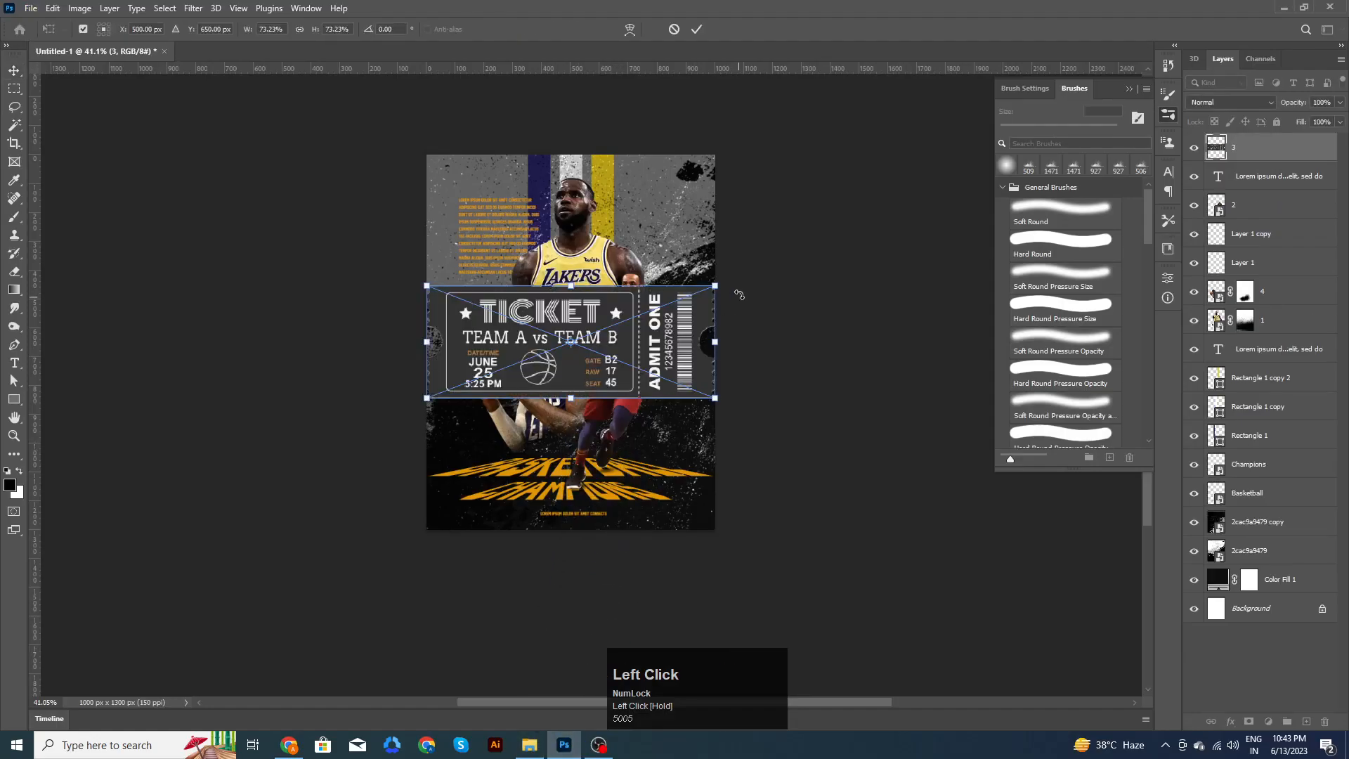
Step: Rotate the ticket 90°, scale it to 54.99% and position it along the poster's right side
left_click_drag(731, 285, 619, 498)
left_click_drag(607, 389, 666, 372)
left_click_drag(682, 473, 687, 431)
left_click(697, 29)
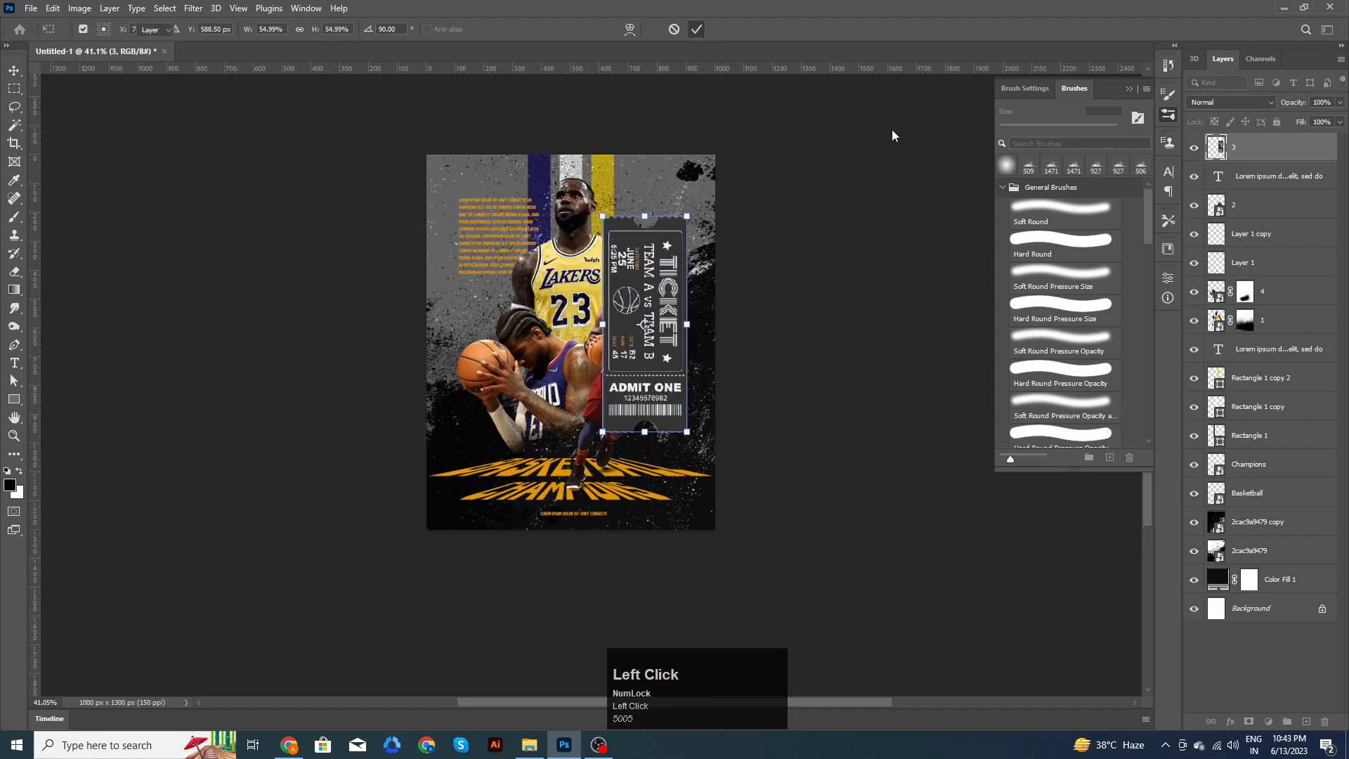
Step: Move the ticket layer directly below the Basketball title layer and set its blend mode to Lighten
left_click_drag(1258, 151, 1248, 499)
left_click(1236, 104)
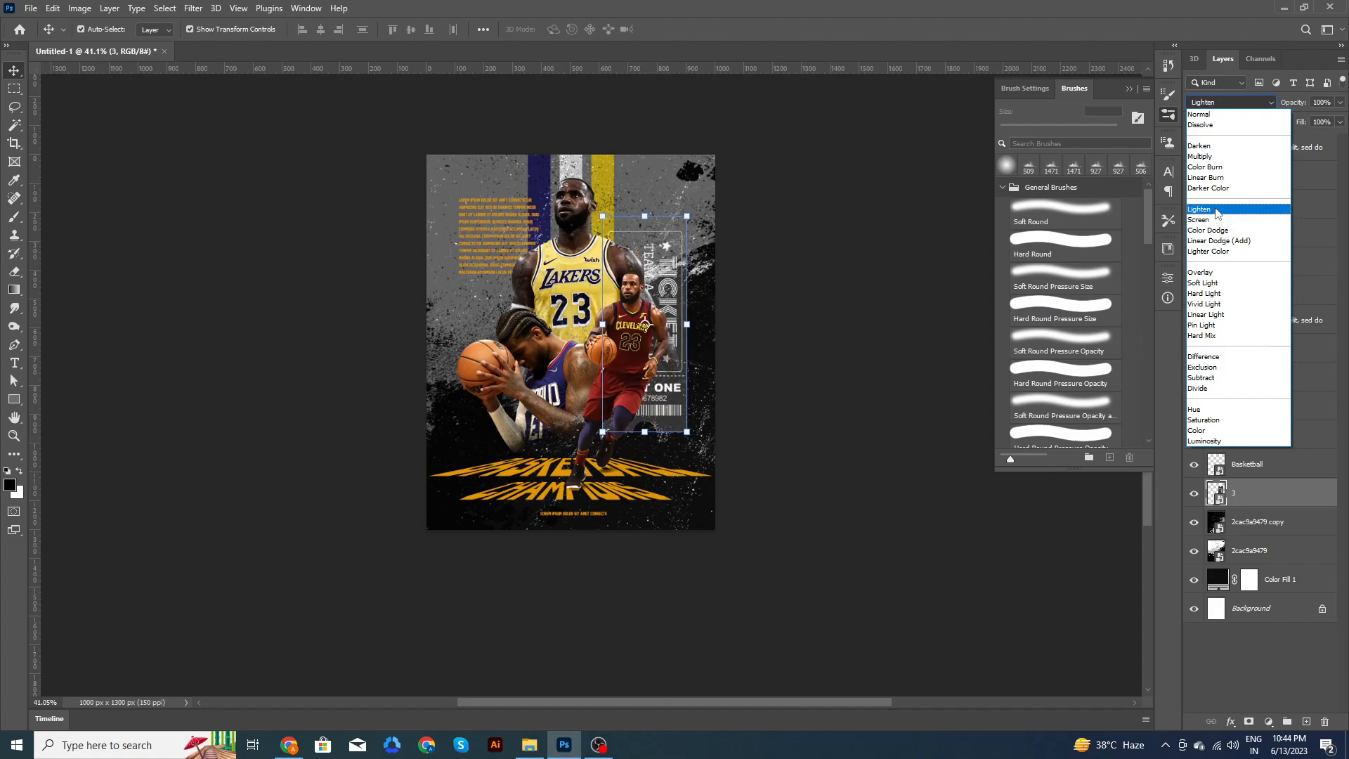
left_click(1216, 210)
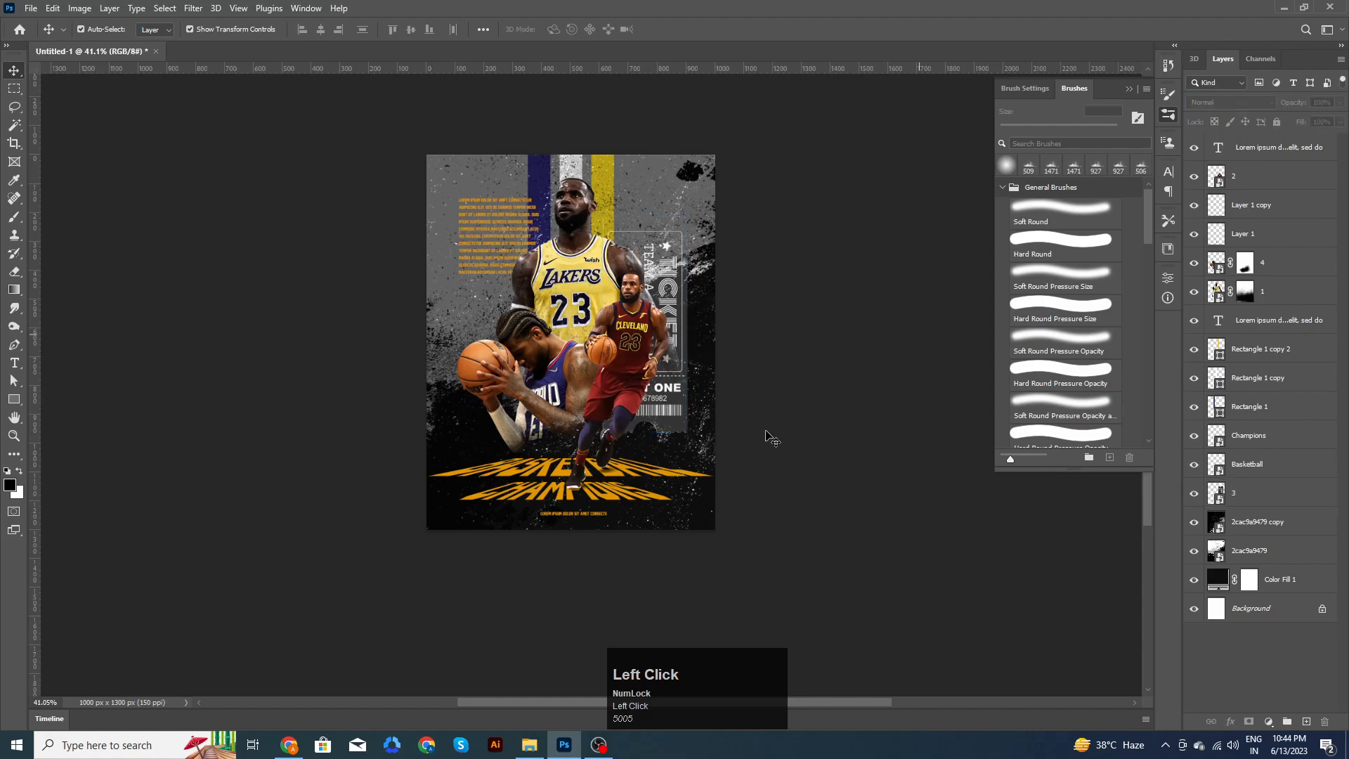
Step: Apply Levels to the ticket with an input black level of 48 and midtones of about 1.67
scroll(678, 425, "up", 2)
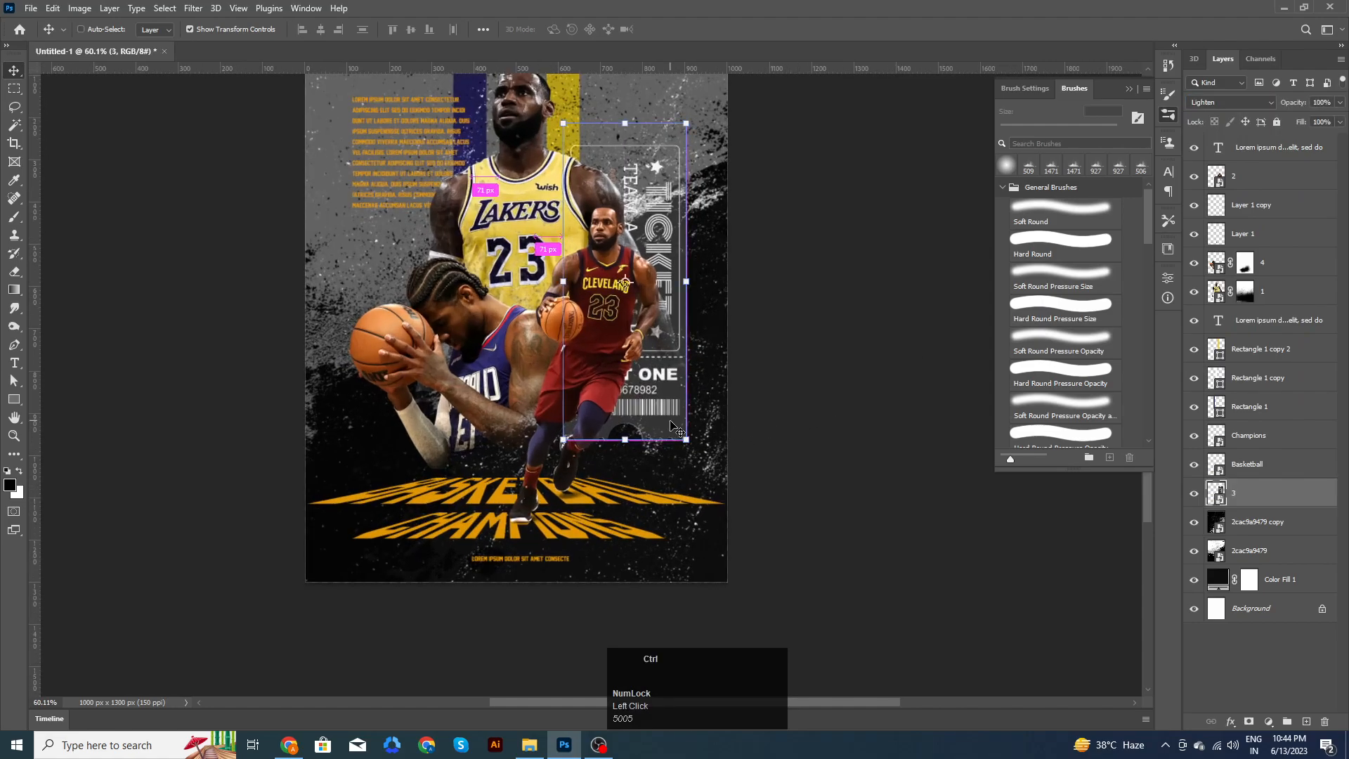
key("ctrl+l")
left_click_drag(657, 147, 950, 161)
left_click_drag(850, 311, 916, 315)
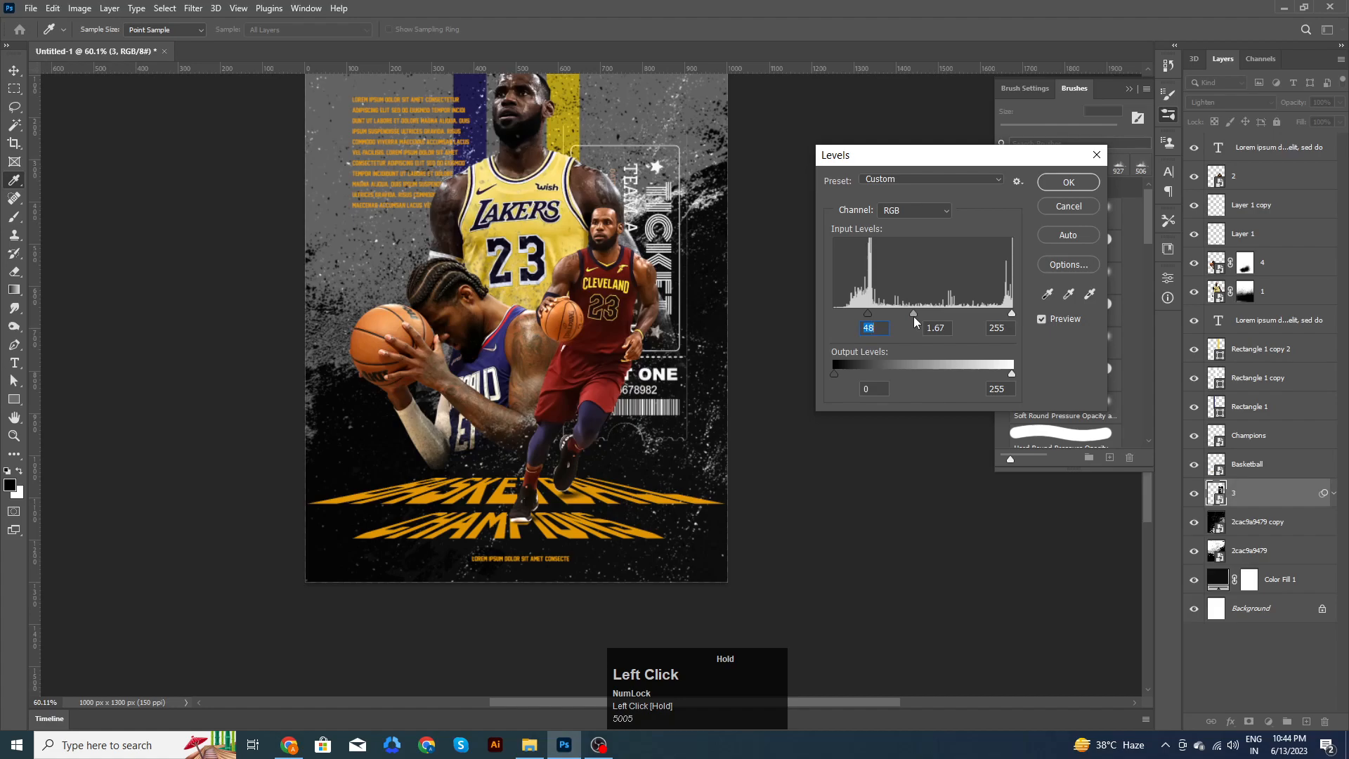
mouse_move(1011, 313)
left_mouse_down()
mouse_move(981, 313)
mouse_move(1009, 313)
left_mouse_up()
left_click(1071, 185)
left_click(796, 316)
scroll(777, 304, "down", 3)
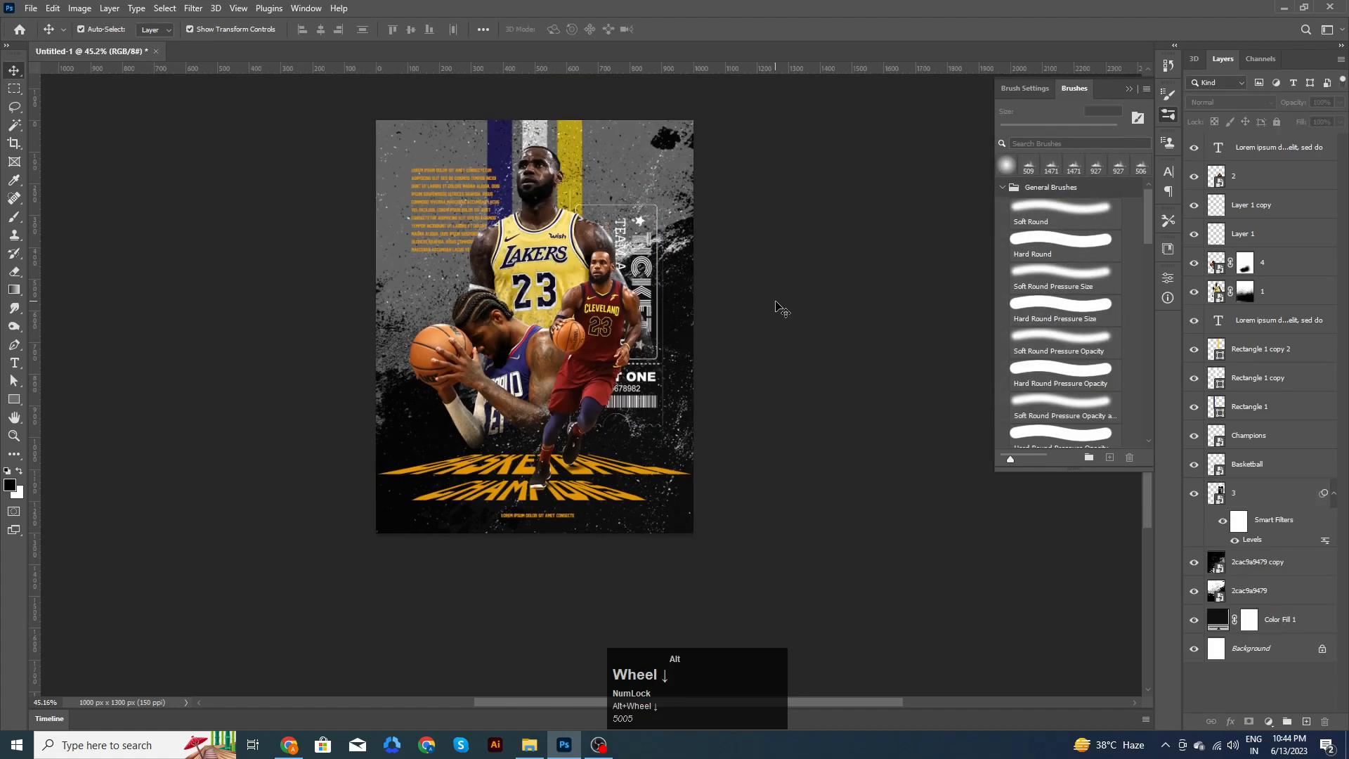
Step: Scale the ticket up proportionally around its centre to 61.21%
scroll(656, 356, "up", 3)
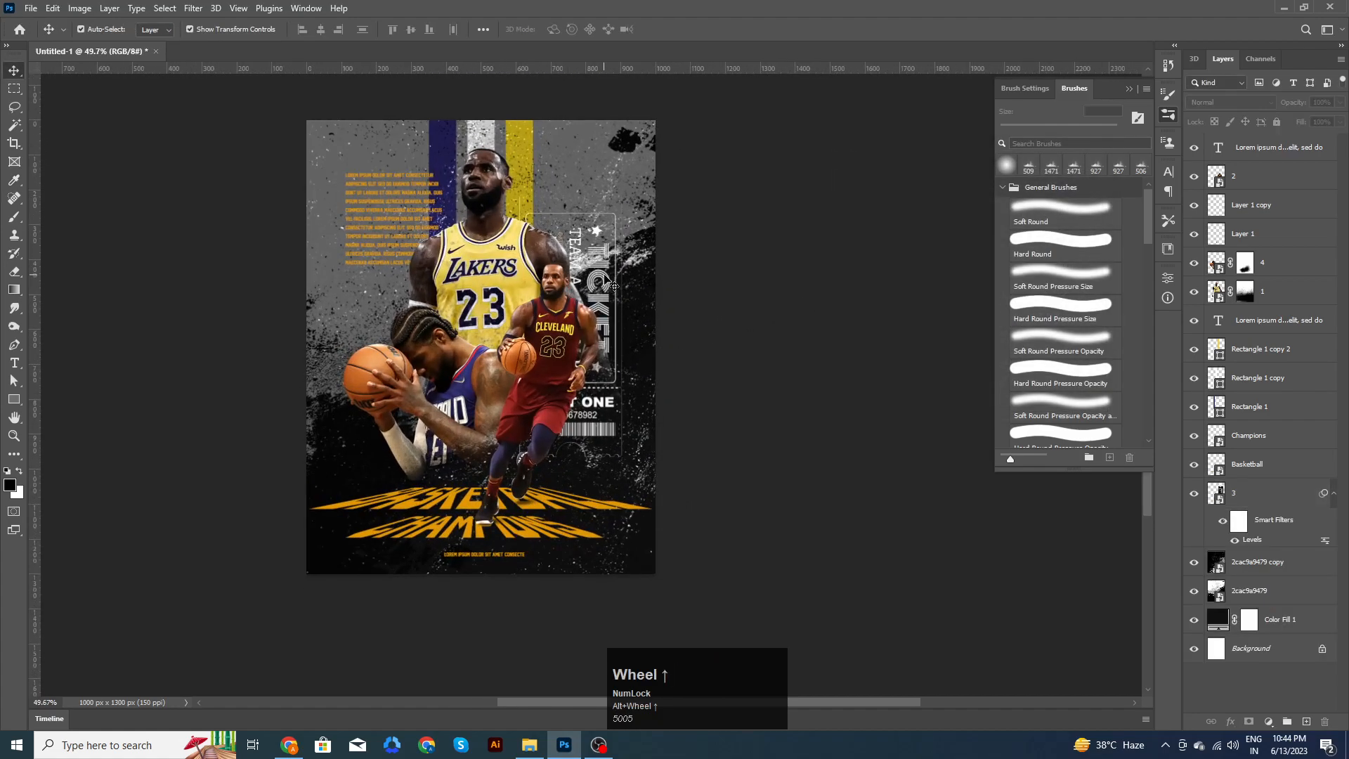
left_click(613, 286)
left_click(621, 194, "alt+shift")
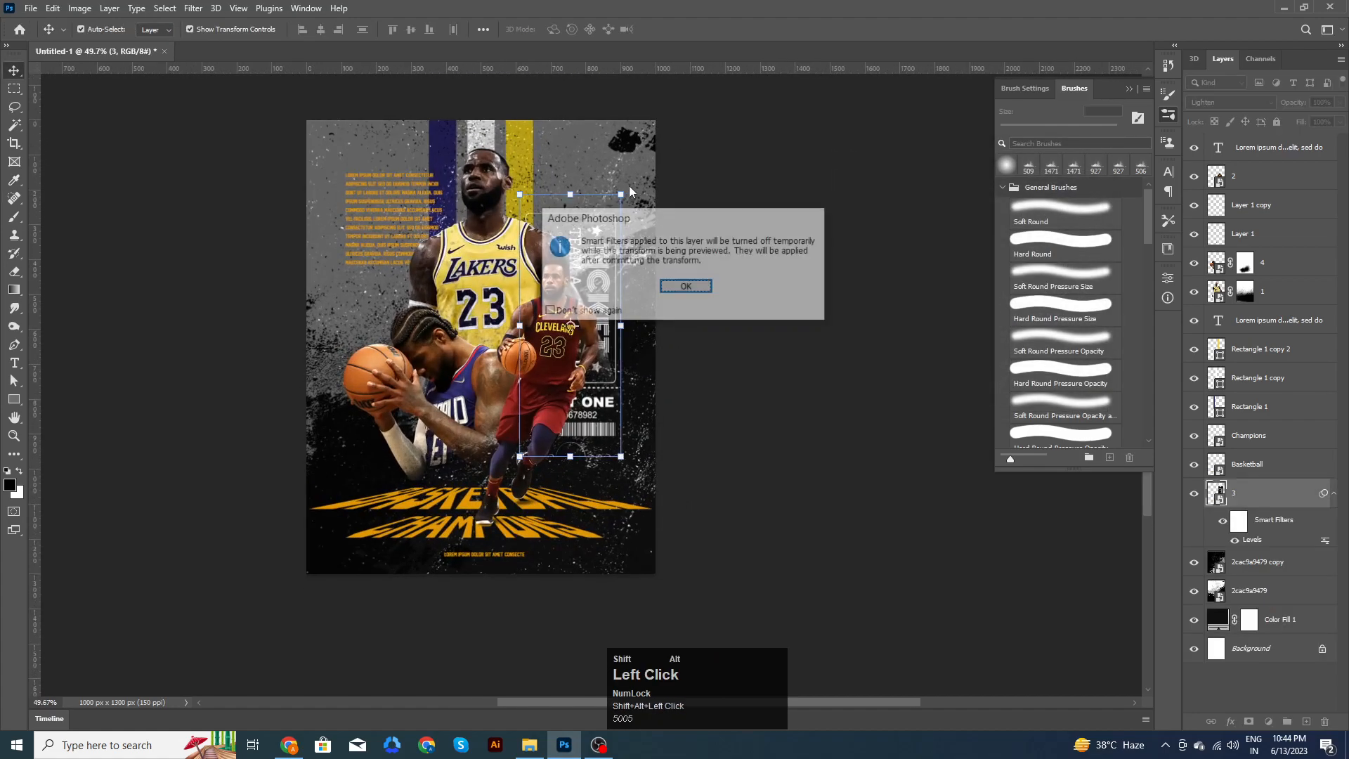
left_click(685, 288)
left_click_drag(620, 194, 626, 181)
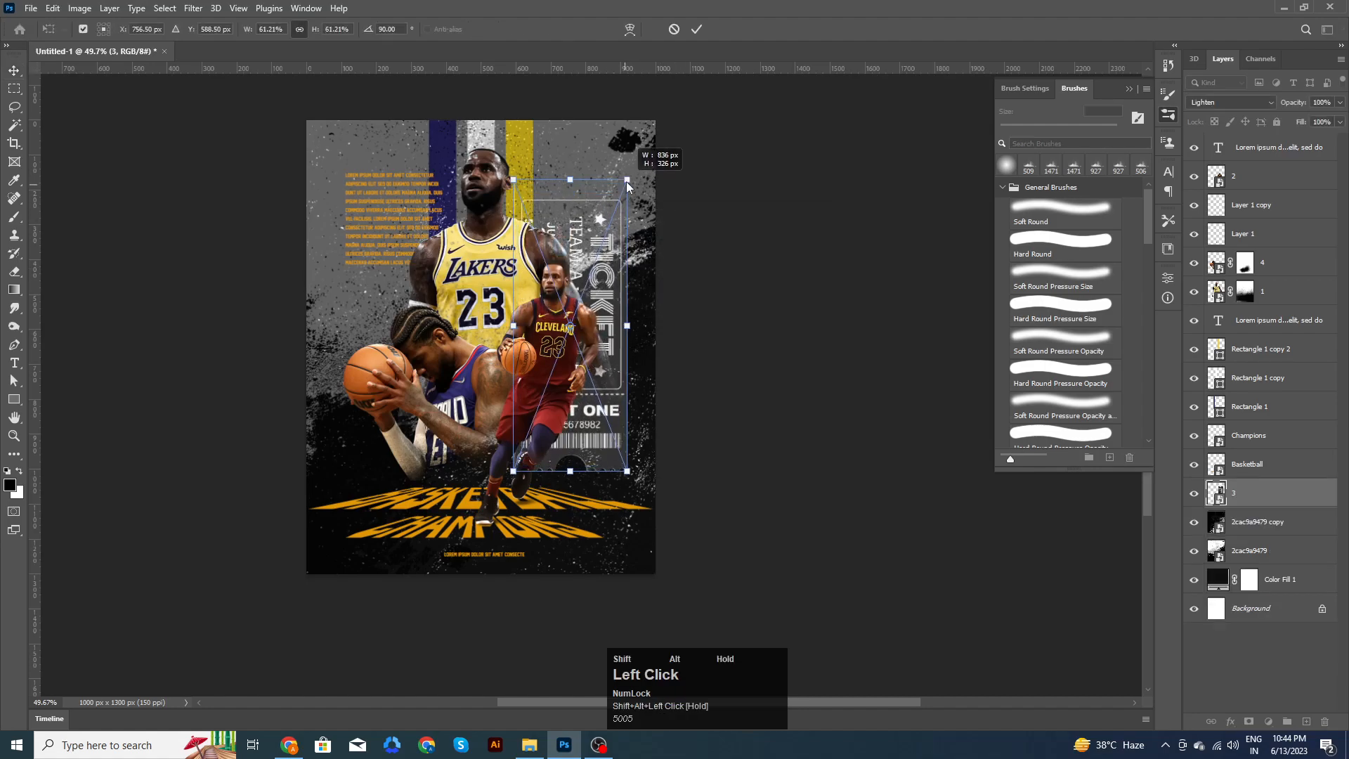
left_click(697, 29)
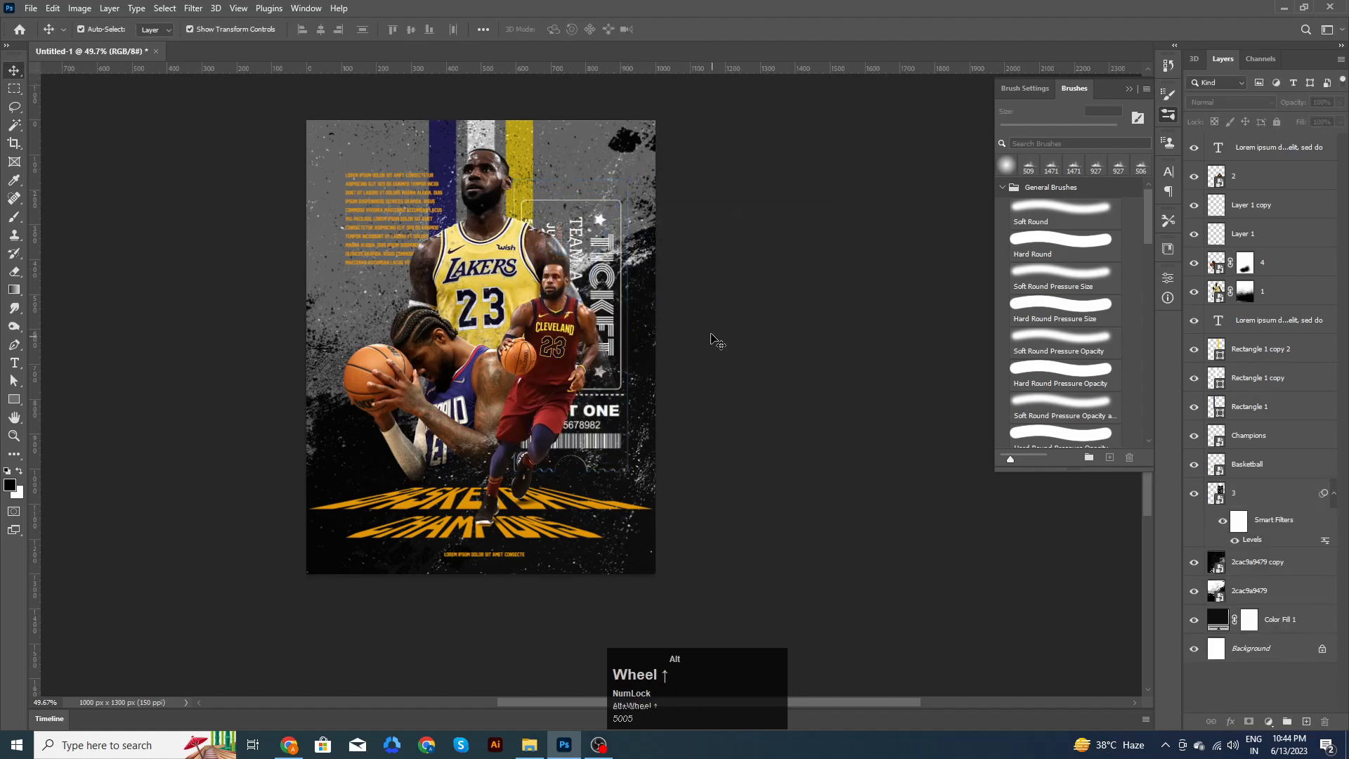
Step: Inspect the remaining ticket edges up close and add a layer mask to the ticket layer
scroll(715, 340, "up", 2)
left_click(643, 355)
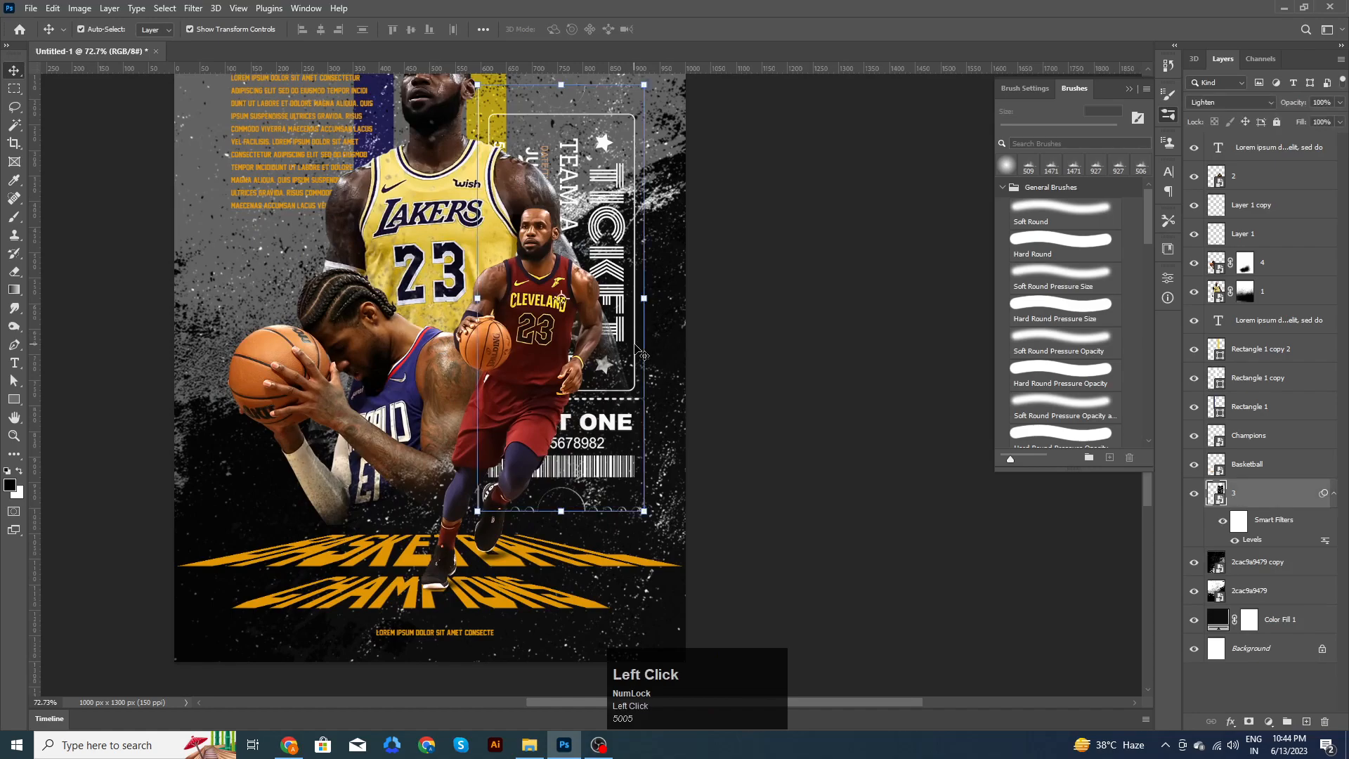
scroll(814, 430, "down", 2)
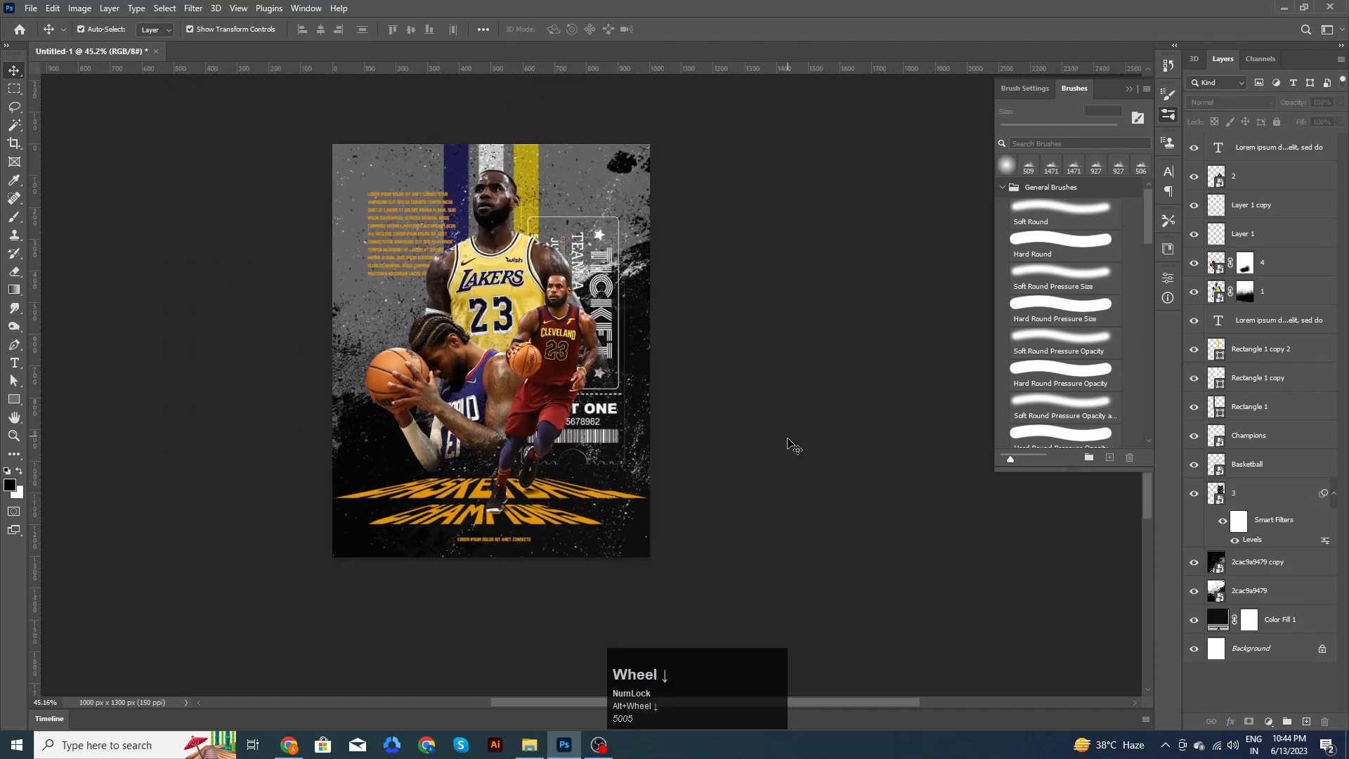
scroll(634, 447, "up", 3)
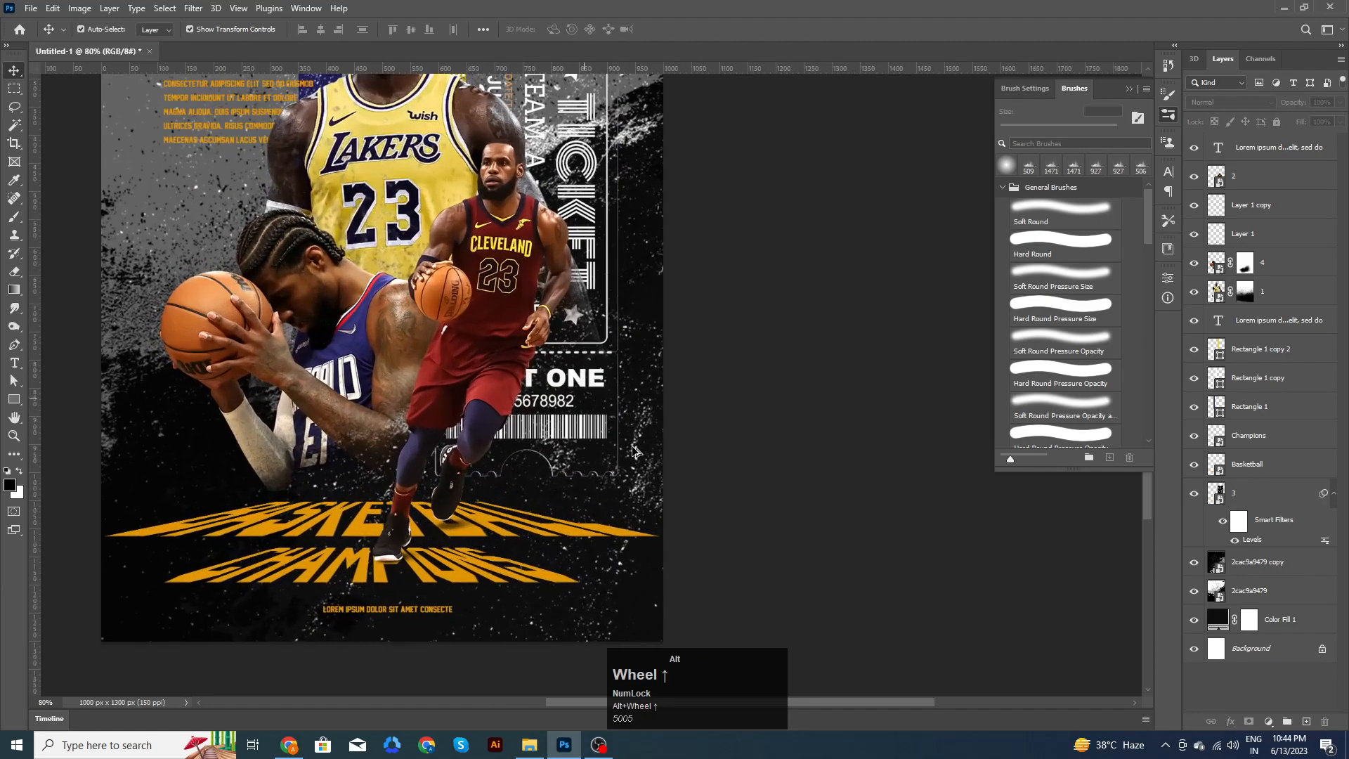
left_click(588, 400)
scroll(589, 399, "up", 2)
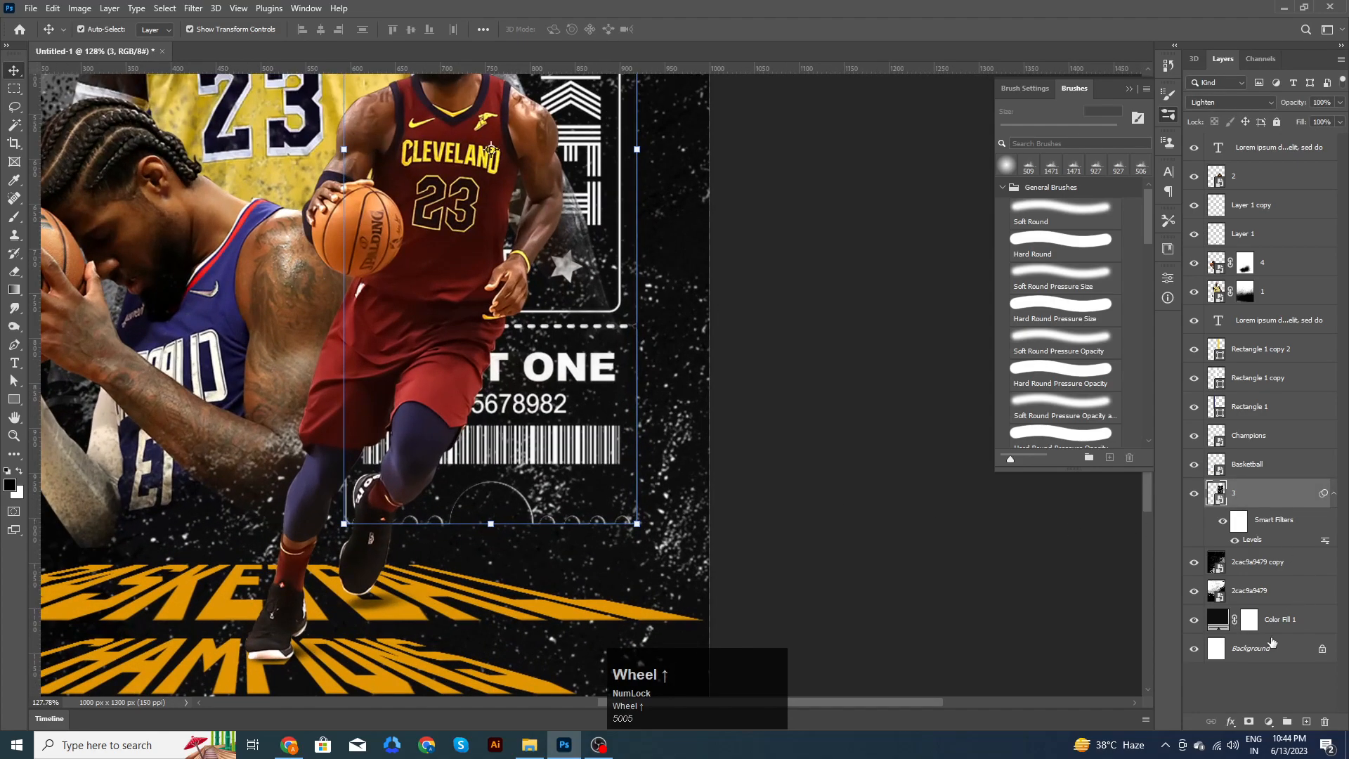
left_click(1250, 723)
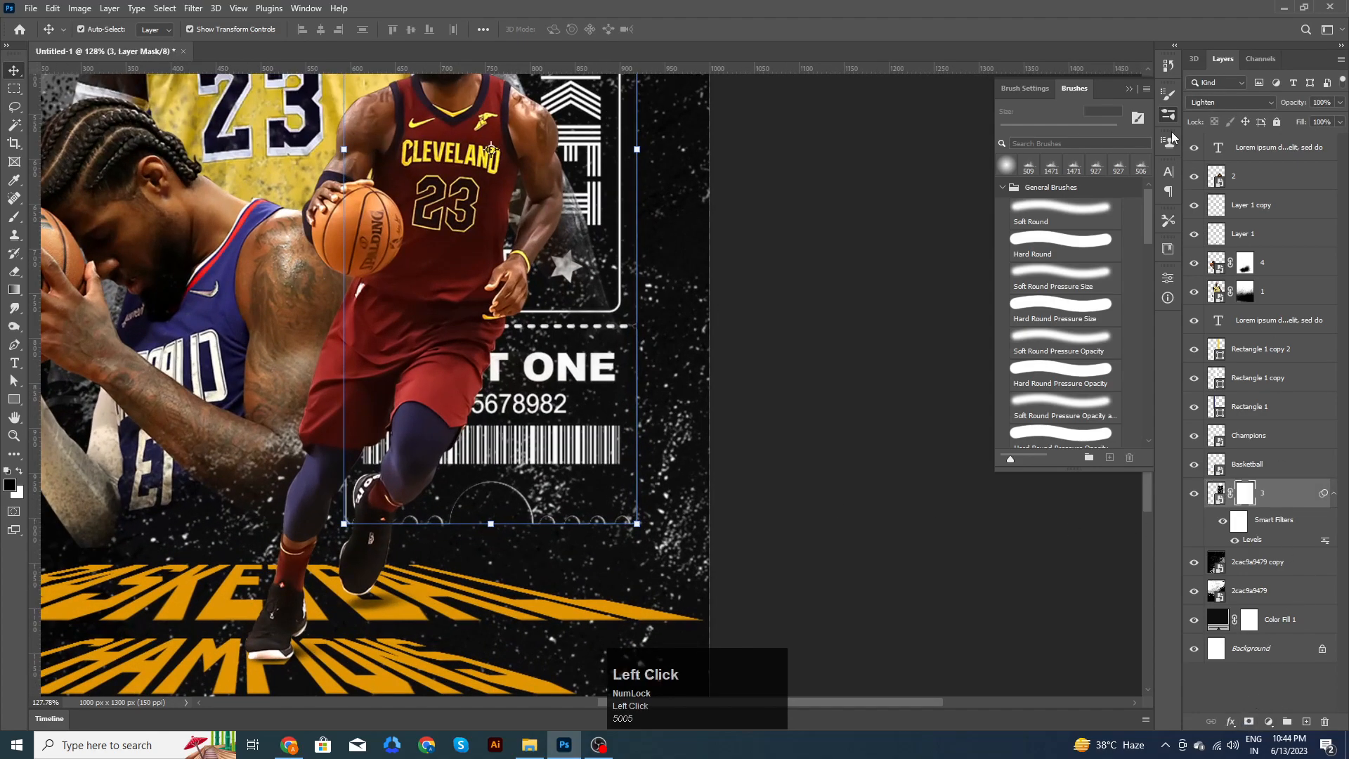
Step: Hide the ticket's bottom, right and top outer edges by painting black on its mask with a 78 px Hard Round brush
left_click(1075, 242)
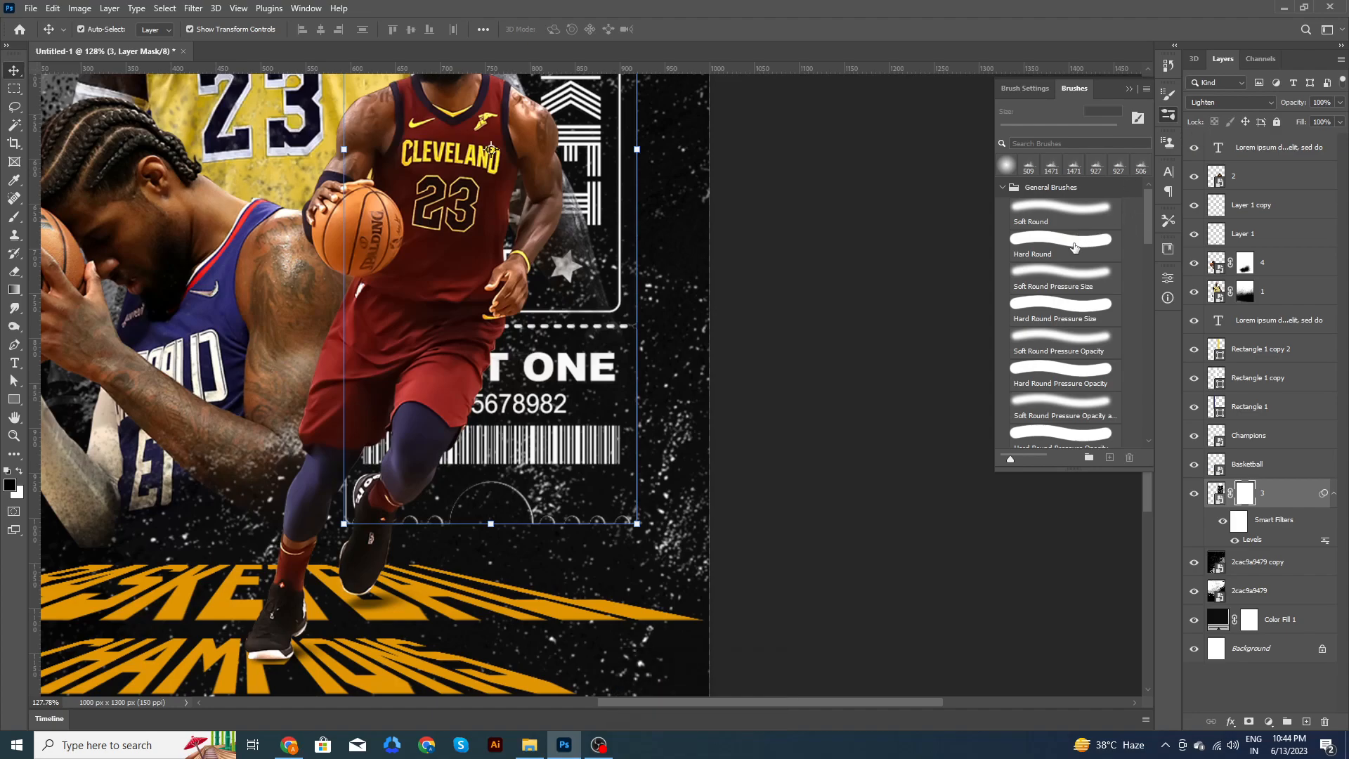
right_click(647, 509, "alt")
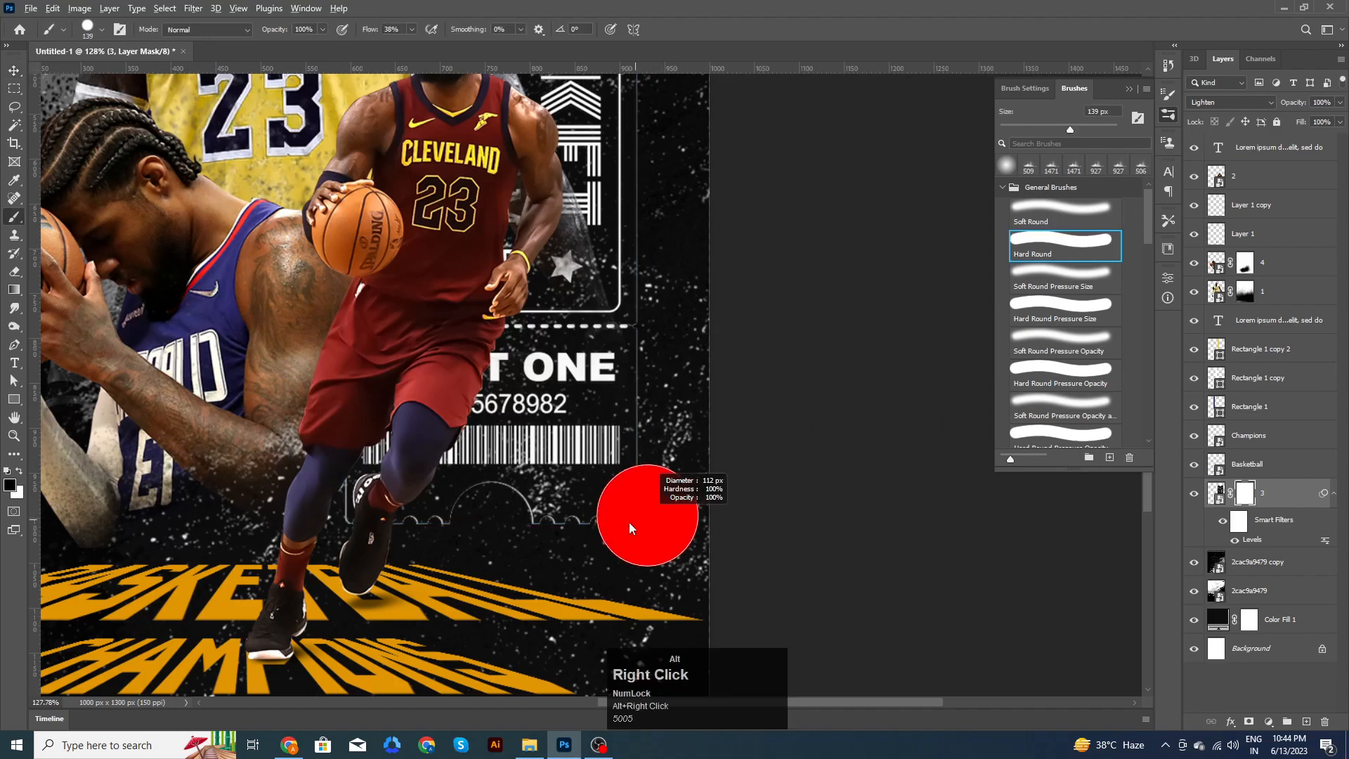
right_click(588, 541, "alt")
mouse_move(669, 526)
left_mouse_down()
mouse_move(379, 534)
mouse_move(320, 501)
left_mouse_up()
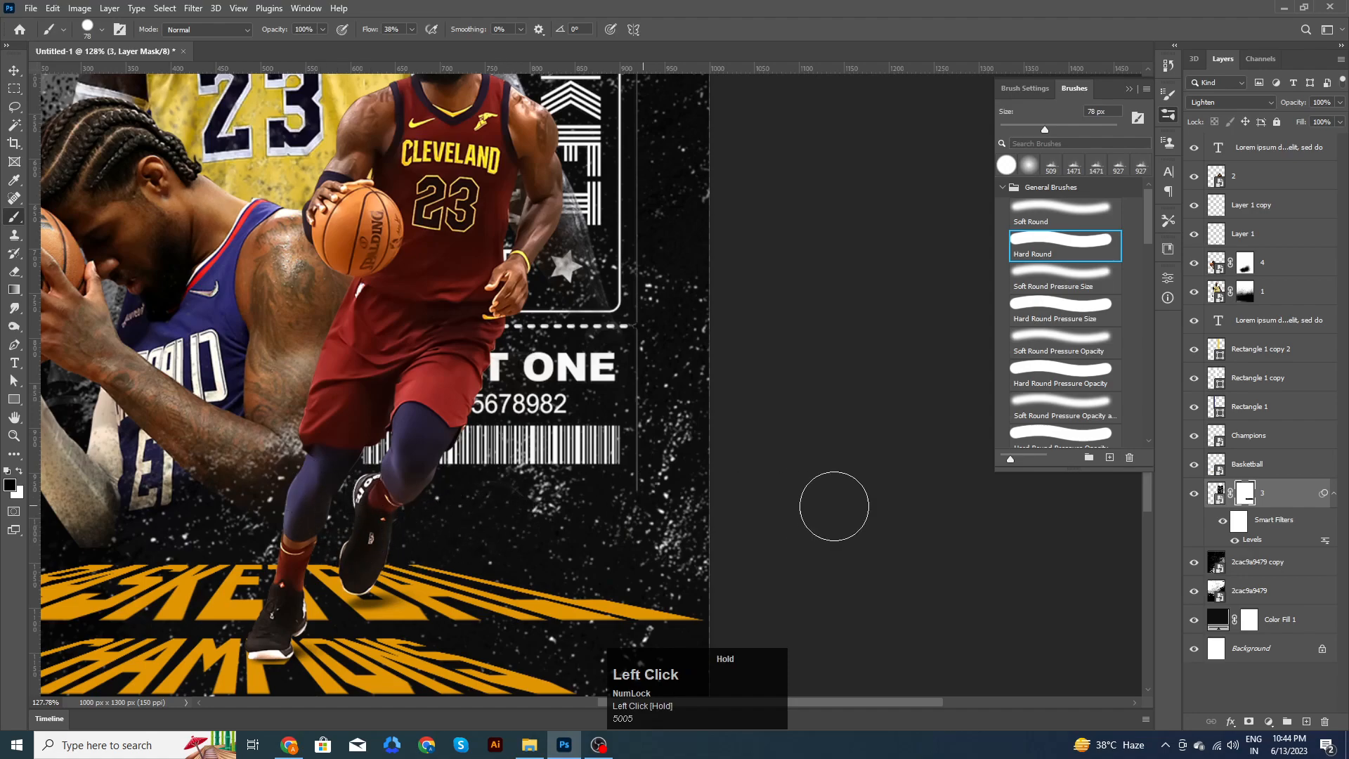
left_click_drag(672, 508, 673, 257)
key("space")
left_click_drag(706, 379, 665, 506)
mouse_move(627, 456)
left_mouse_down()
mouse_move(626, 234)
mouse_move(650, 298)
mouse_move(570, 586)
mouse_move(533, 545)
mouse_move(527, 273)
mouse_move(501, 253)
mouse_move(443, 249)
mouse_move(358, 272)
mouse_move(278, 254)
mouse_move(187, 262)
mouse_move(182, 361)
mouse_move(182, 272)
left_mouse_up()
key("space")
Step: Examine the whole poster and how the masked ticket blends with the players and the background
scroll(490, 345, "down", 5, "alt")
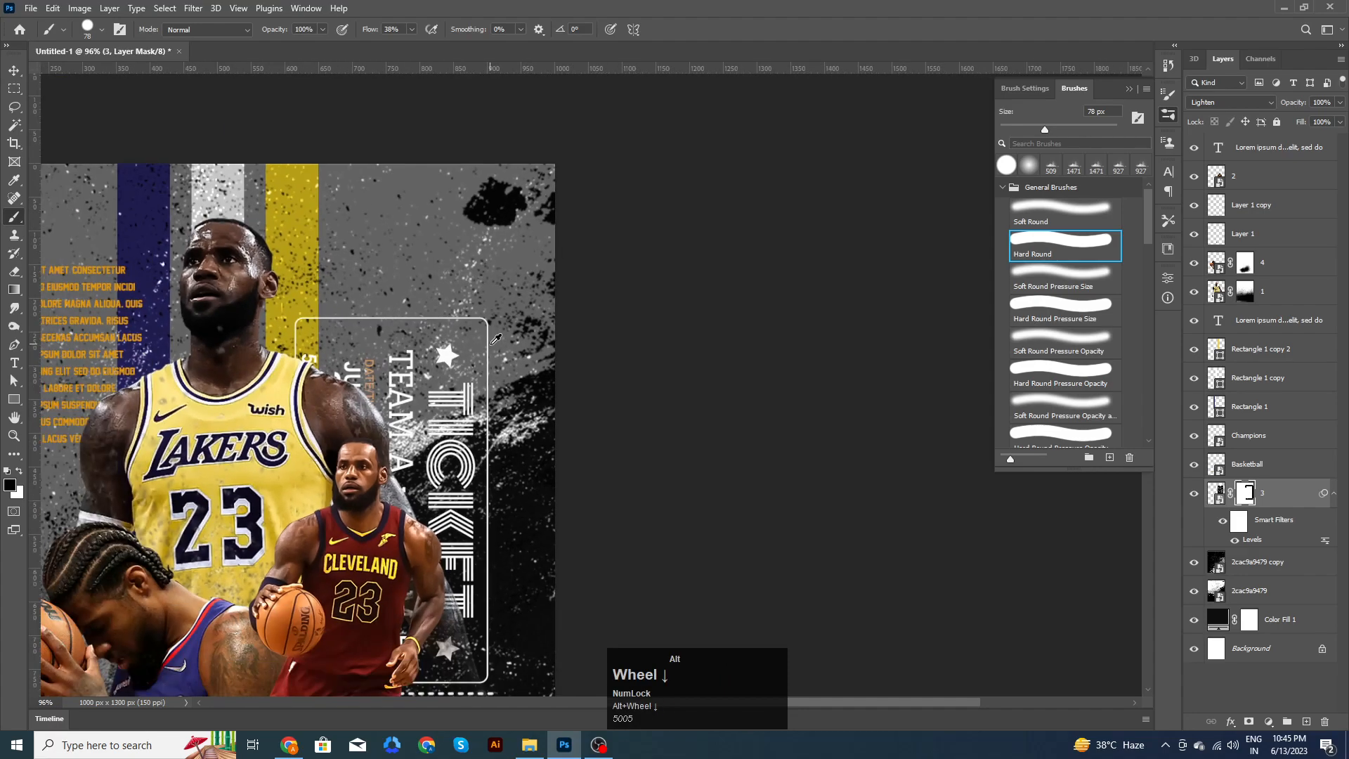
left_click(14, 71)
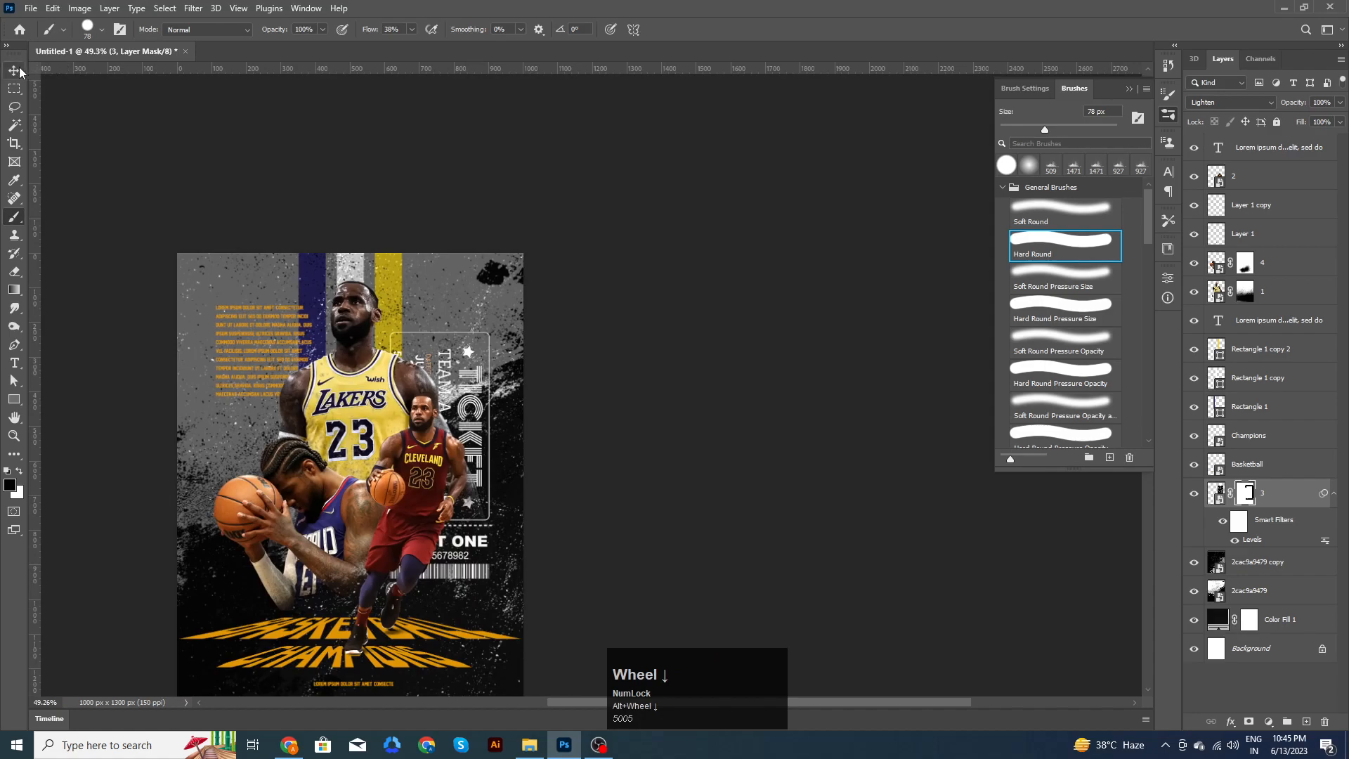
left_click(662, 272)
scroll(626, 456, "down", 3, "alt")
key("space")
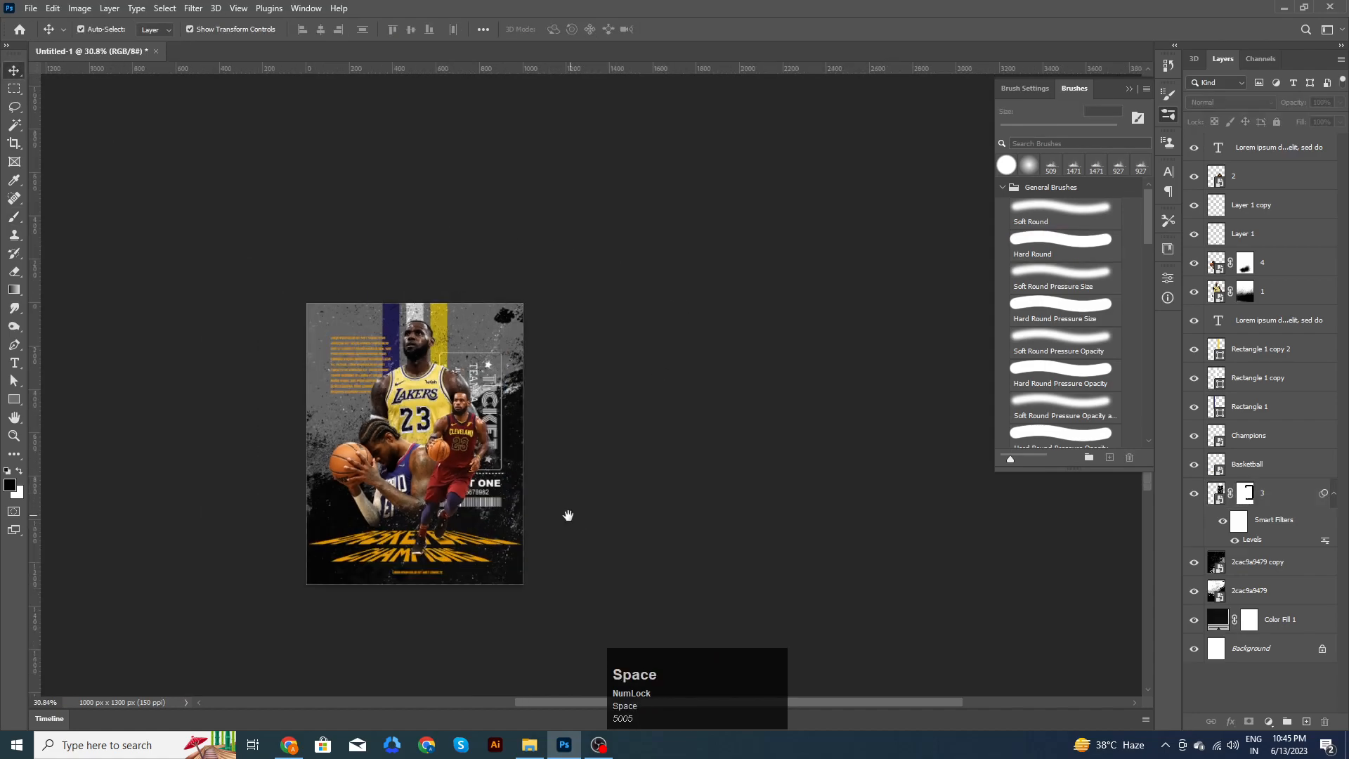
left_click_drag(566, 515, 590, 434)
scroll(521, 415, "up", 3, "alt")
left_click(521, 415)
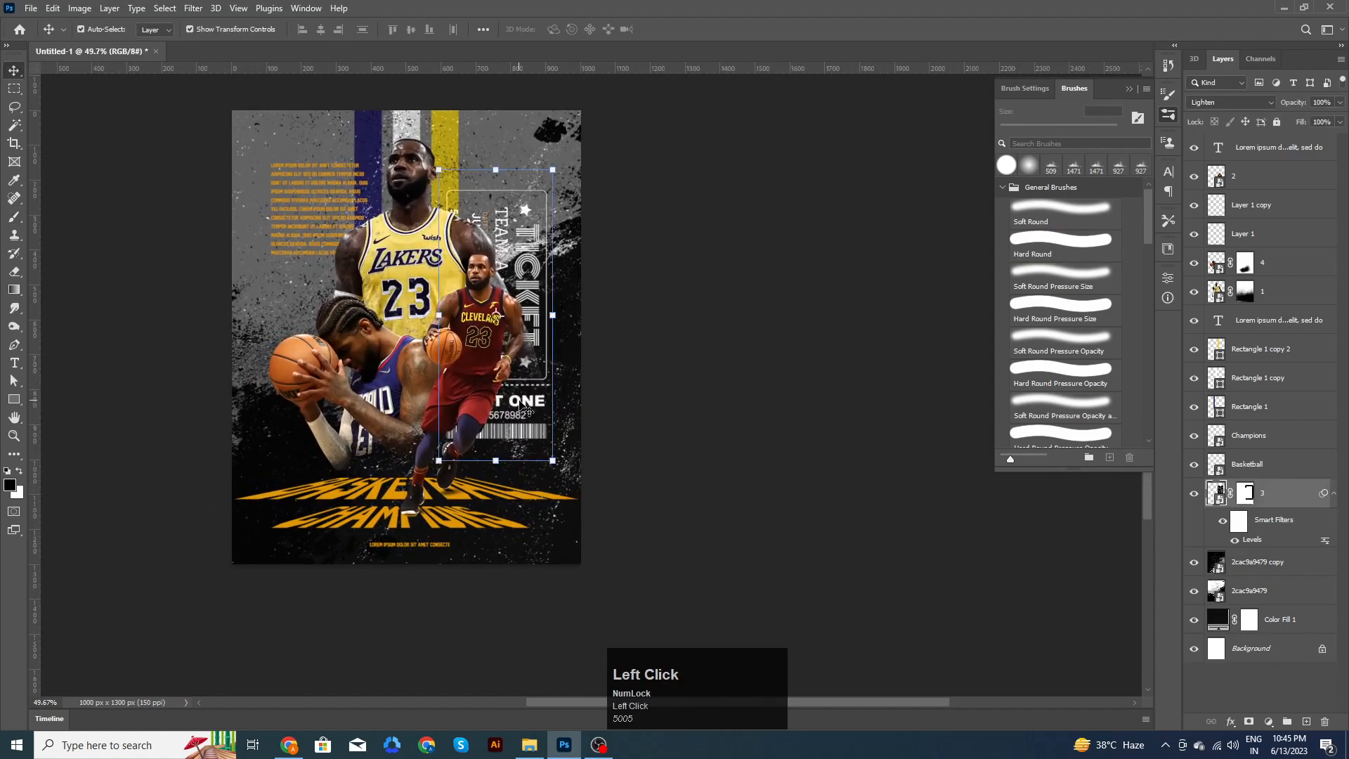
scroll(522, 415, "up", 1, "alt")
left_click(858, 302)
key("space")
left_click_drag(738, 340, 746, 372)
left_click(746, 373)
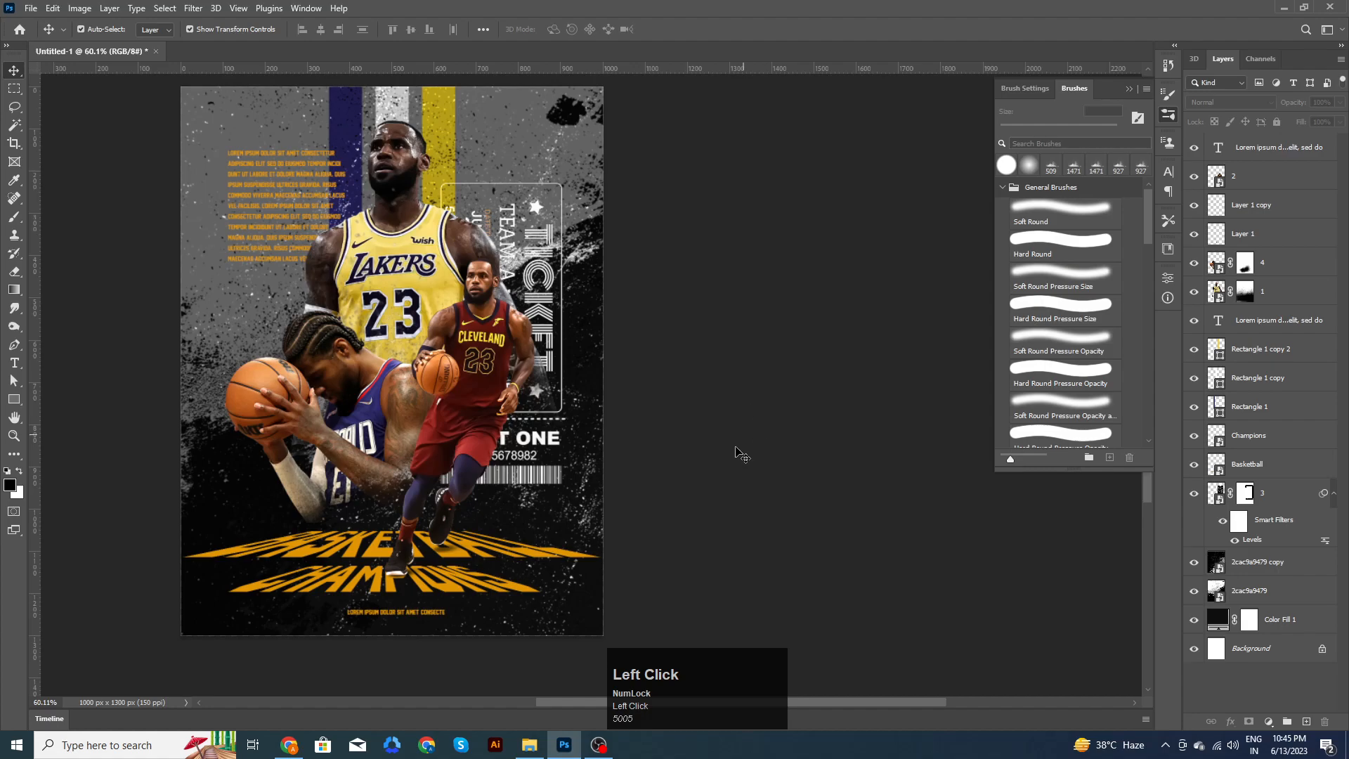
key("space")
left_click_drag(714, 464, 813, 419)
scroll(787, 443, "down", 1, "alt")
key("space")
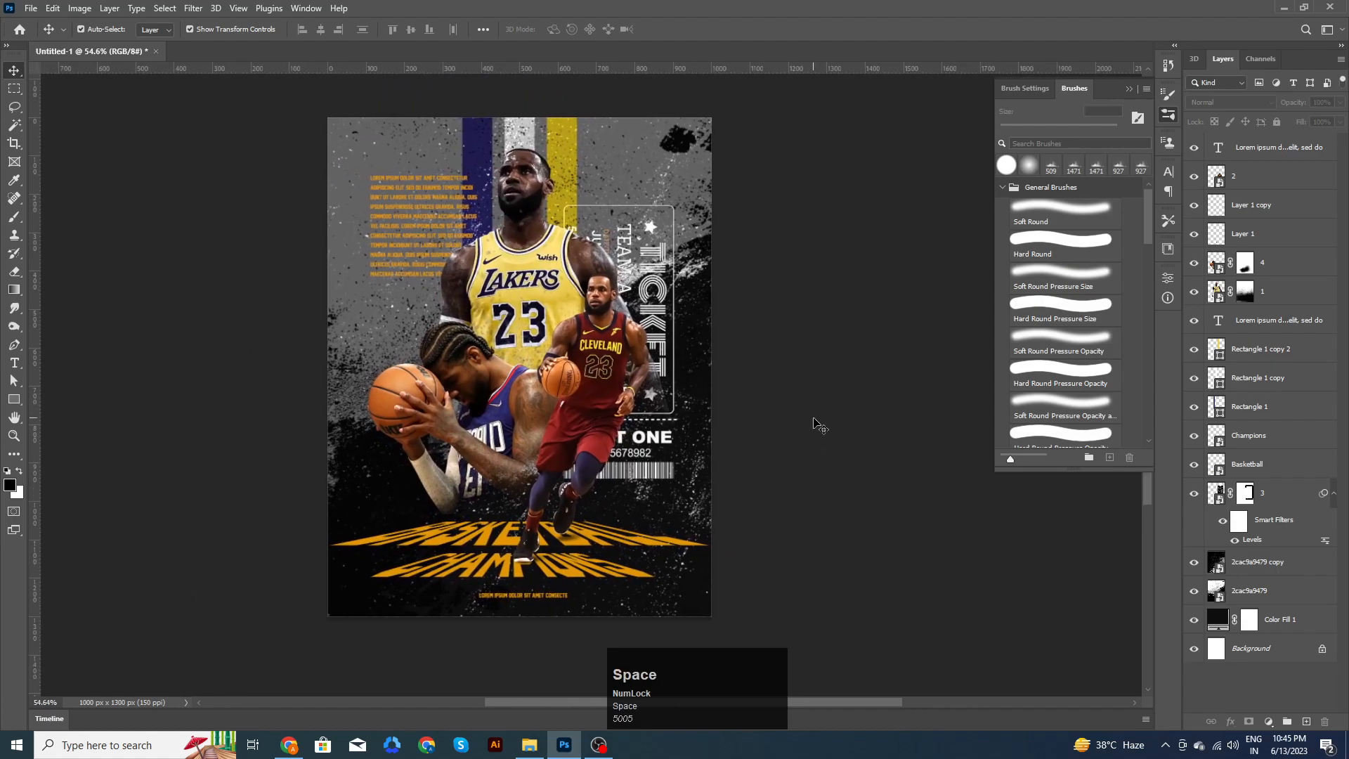
scroll(1278, 164, "up", 1)
Step: Add a Photo Filter adjustment layer above the topmost text layer
left_click(1285, 161)
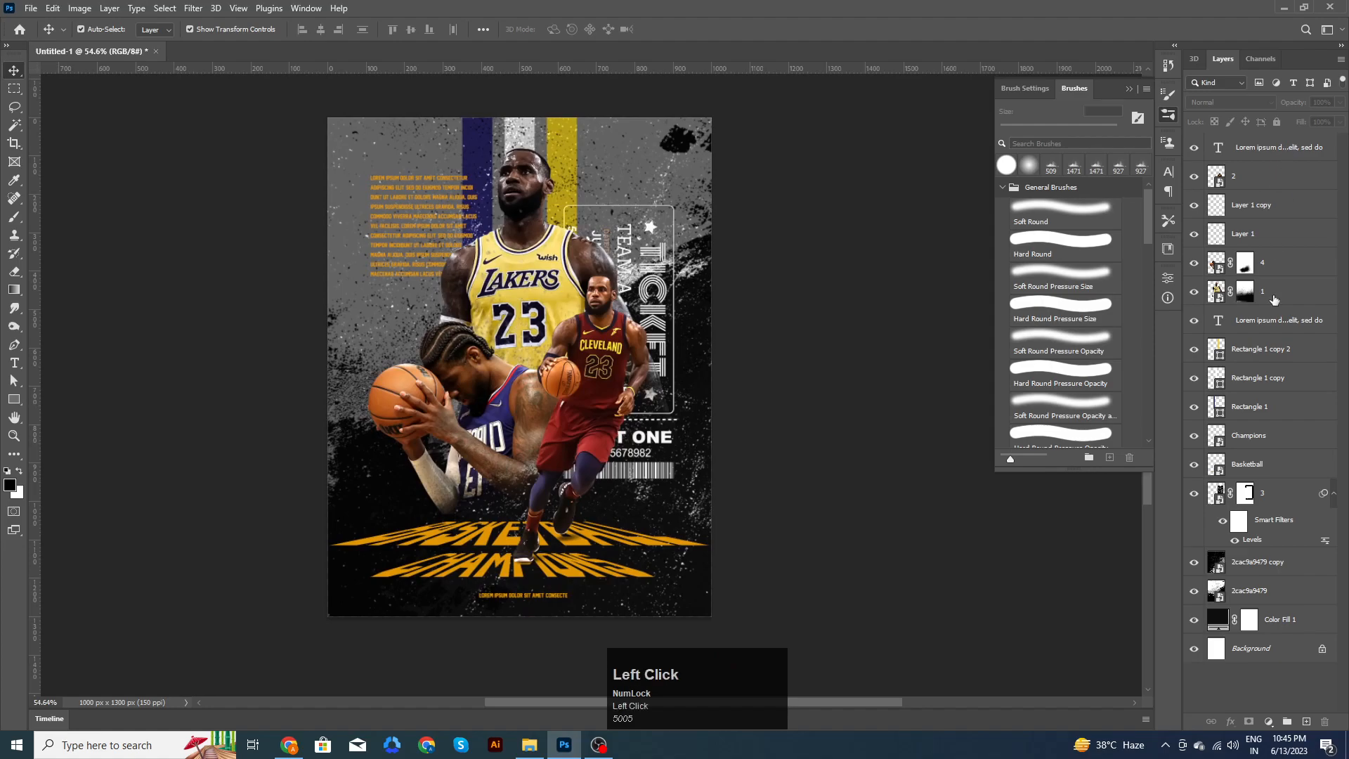
left_click(1269, 721)
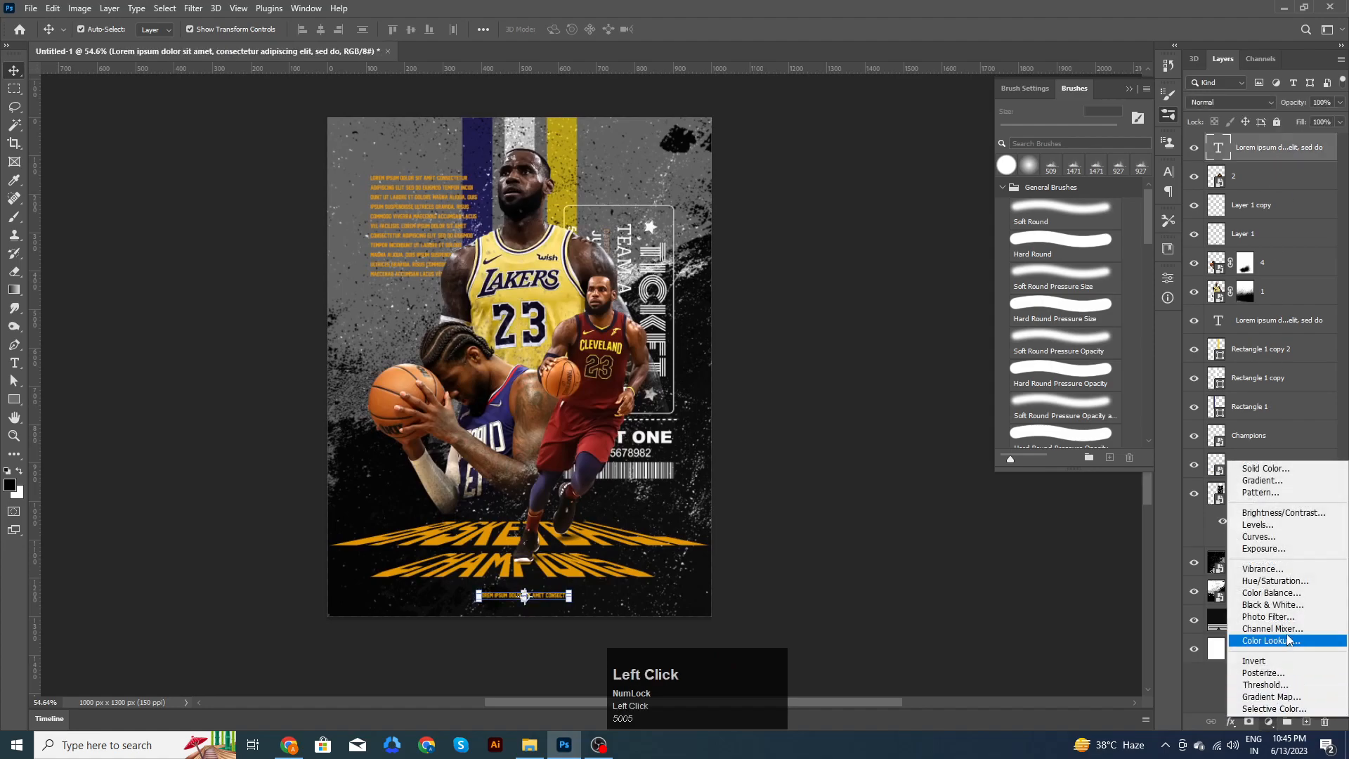
left_click(1287, 617)
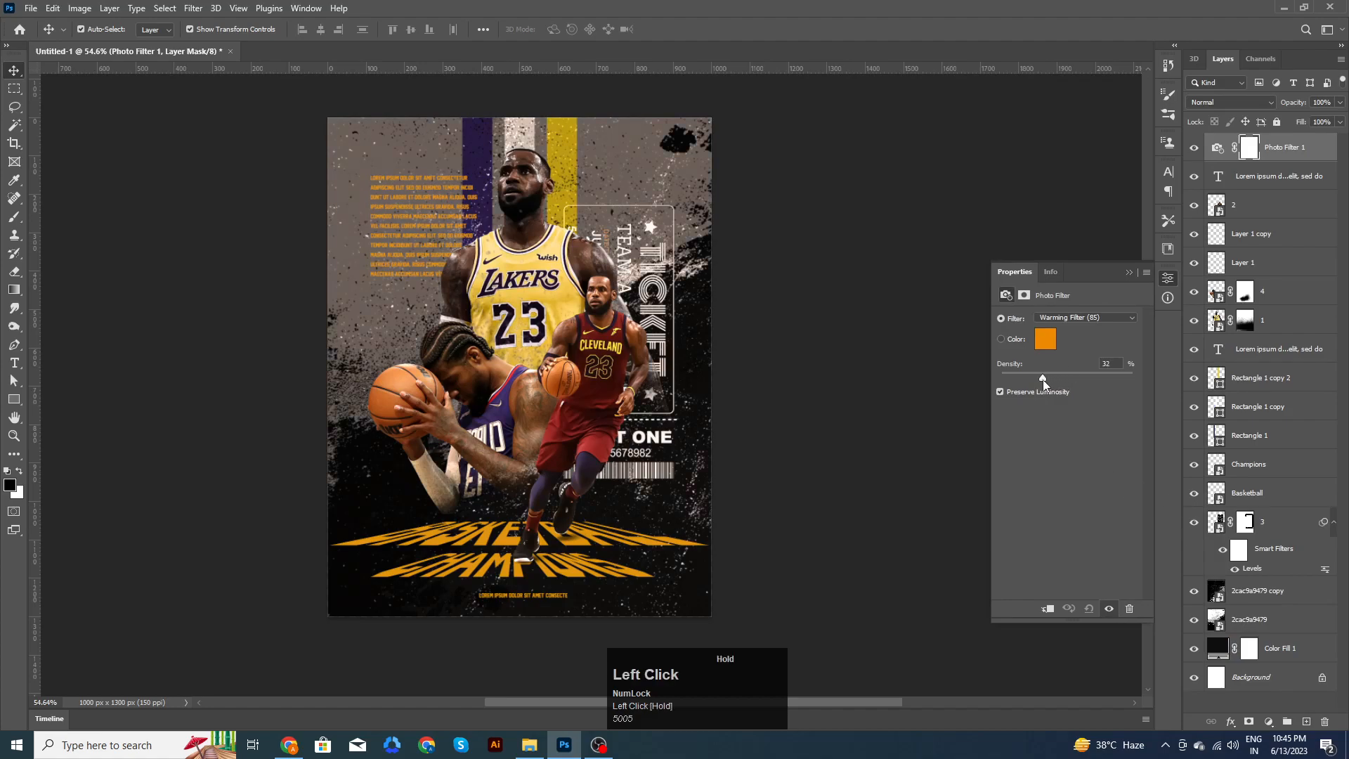
Step: Try several Photo Filter presets, including Warming Filter (LBA), Red and Blue, and choose Sepia
left_click(1105, 318)
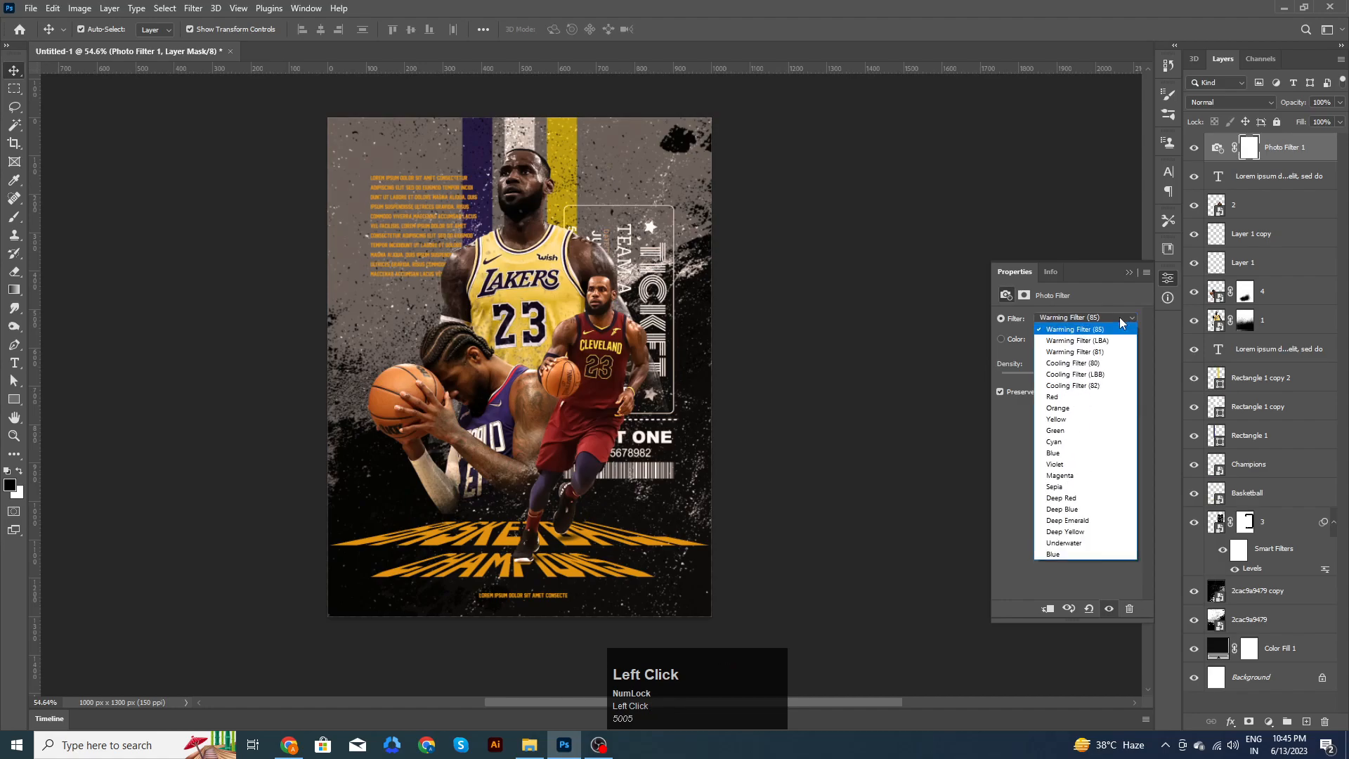
left_click(1099, 341)
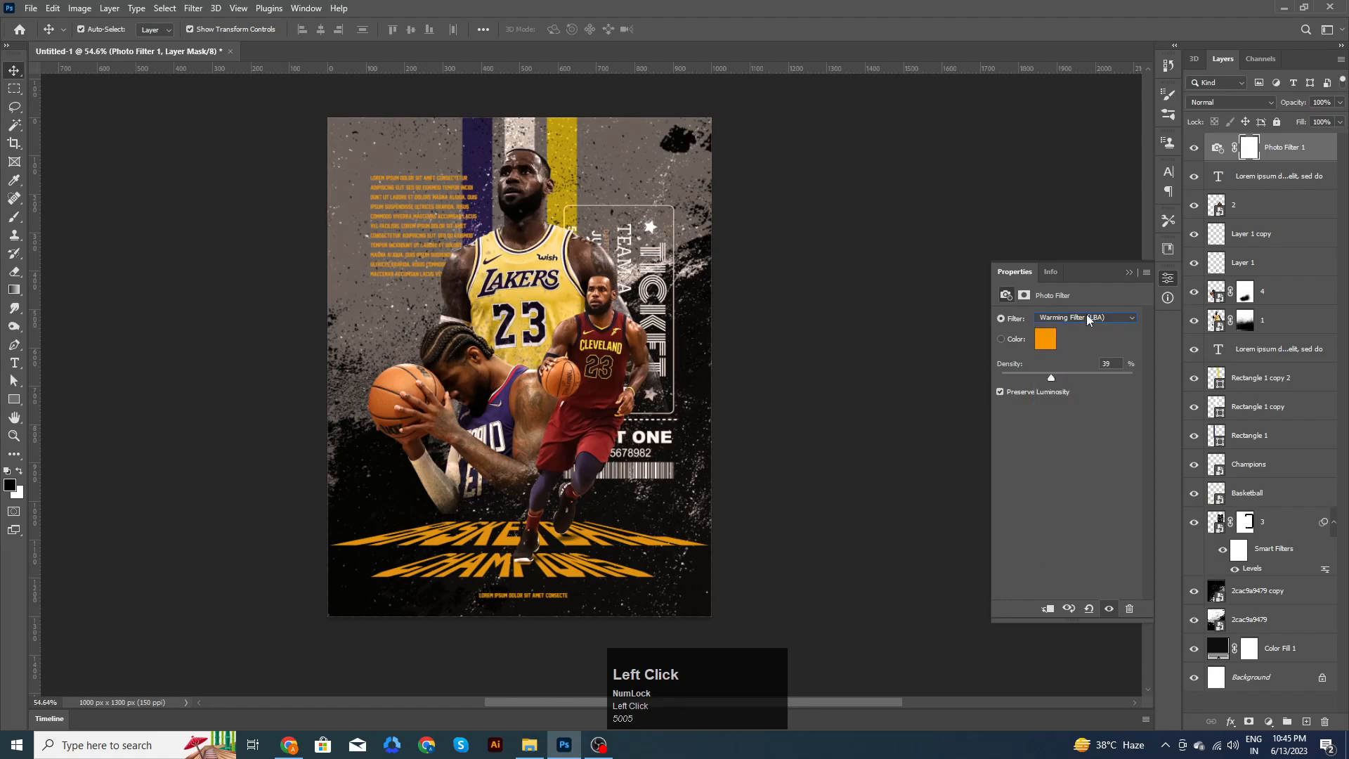
scroll(1087, 314, "down", 2)
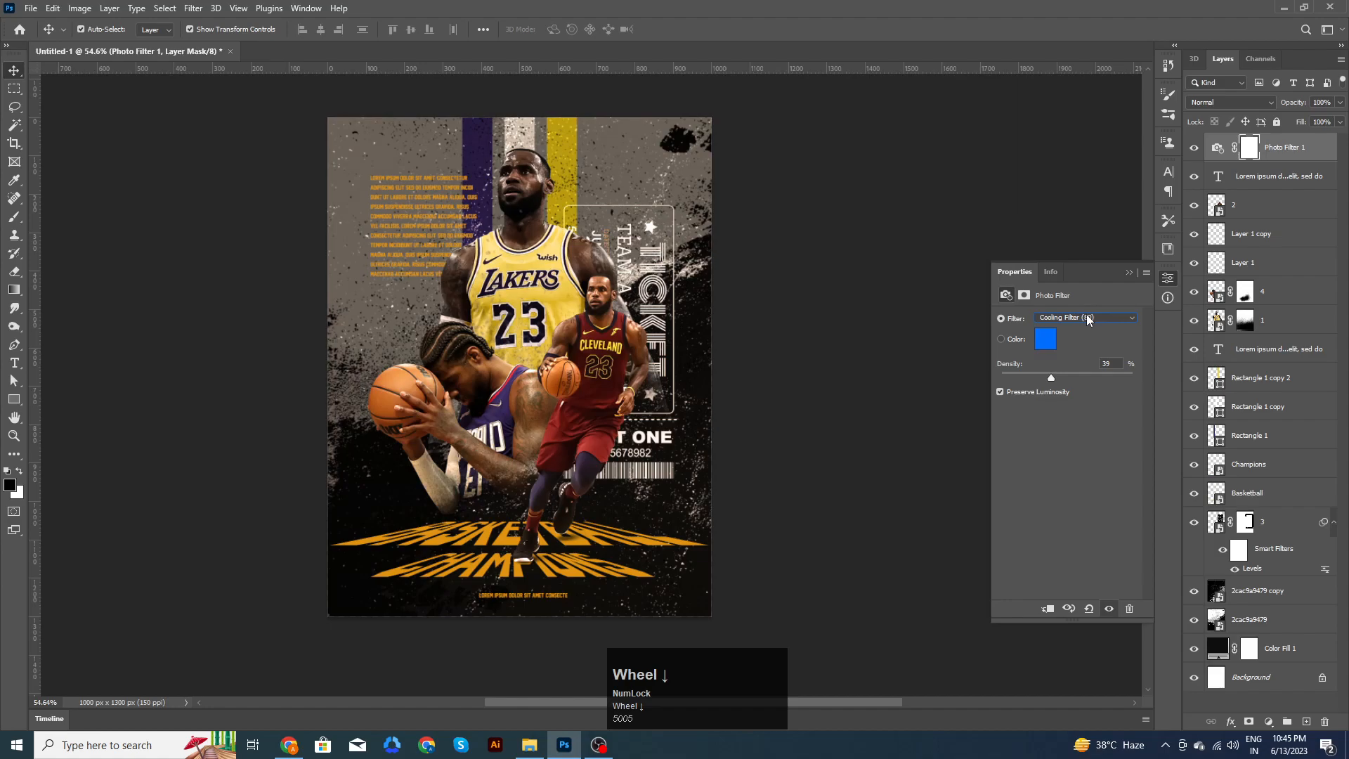
scroll(1088, 320, "down", 2)
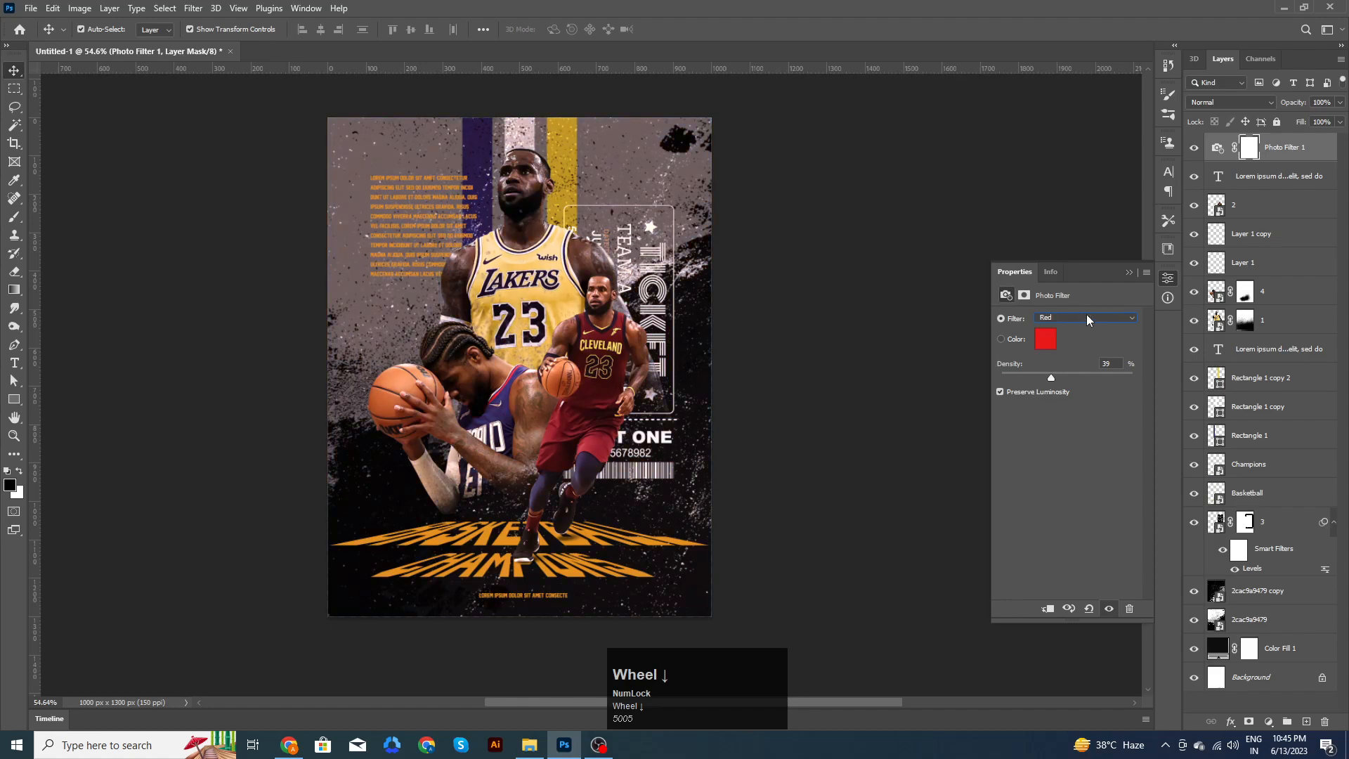
scroll(1087, 314, "down", 1)
scroll(1086, 314, "down", 3)
scroll(1086, 314, "down", 3)
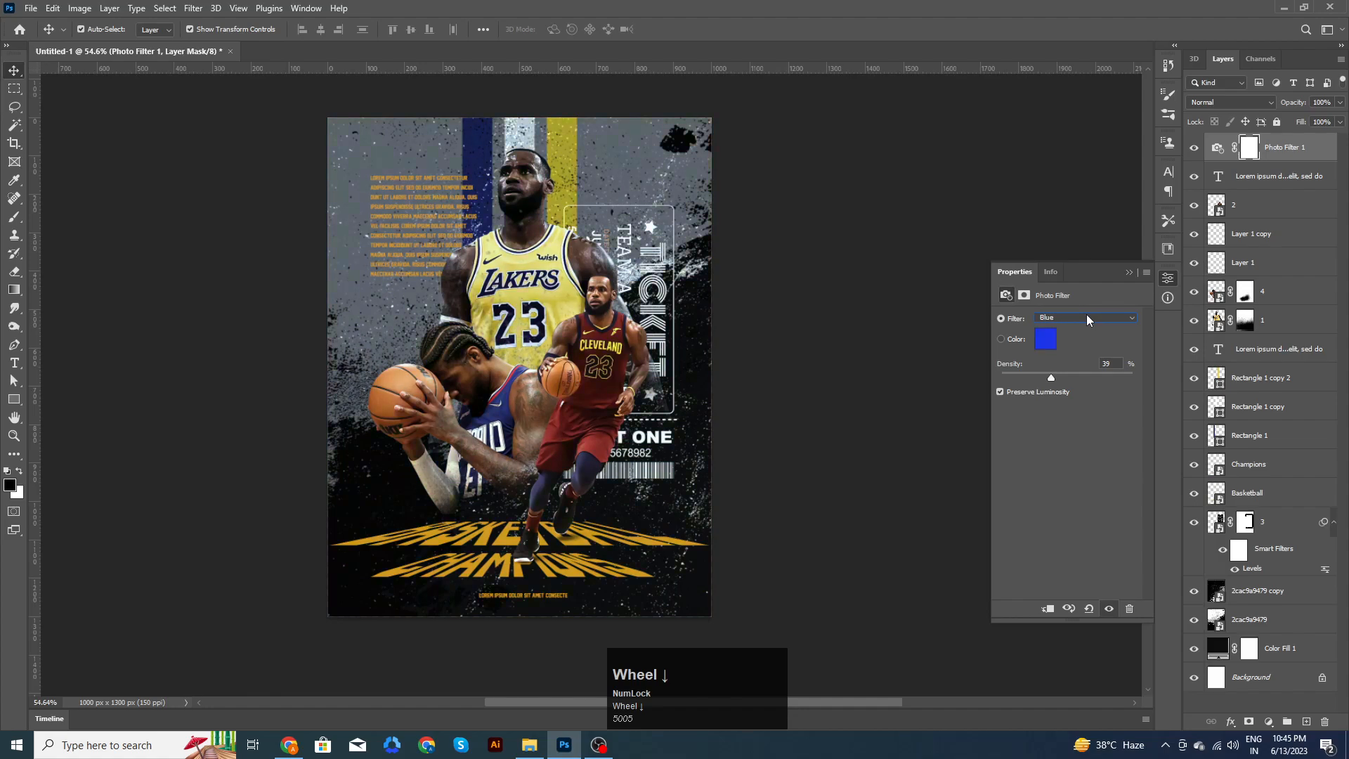
scroll(1087, 314, "down", 1)
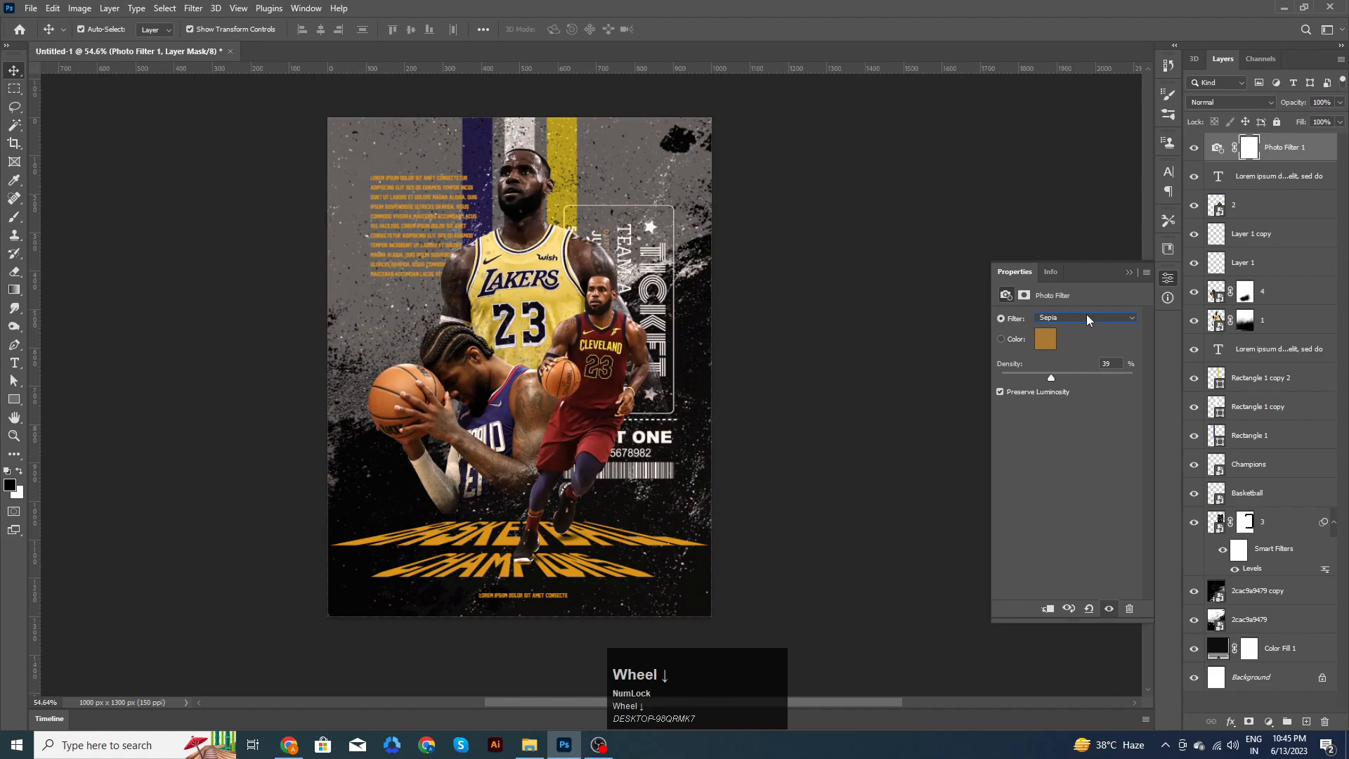
Step: Set the photo filter's density to about 70% and check the whole poster
left_click(1054, 380)
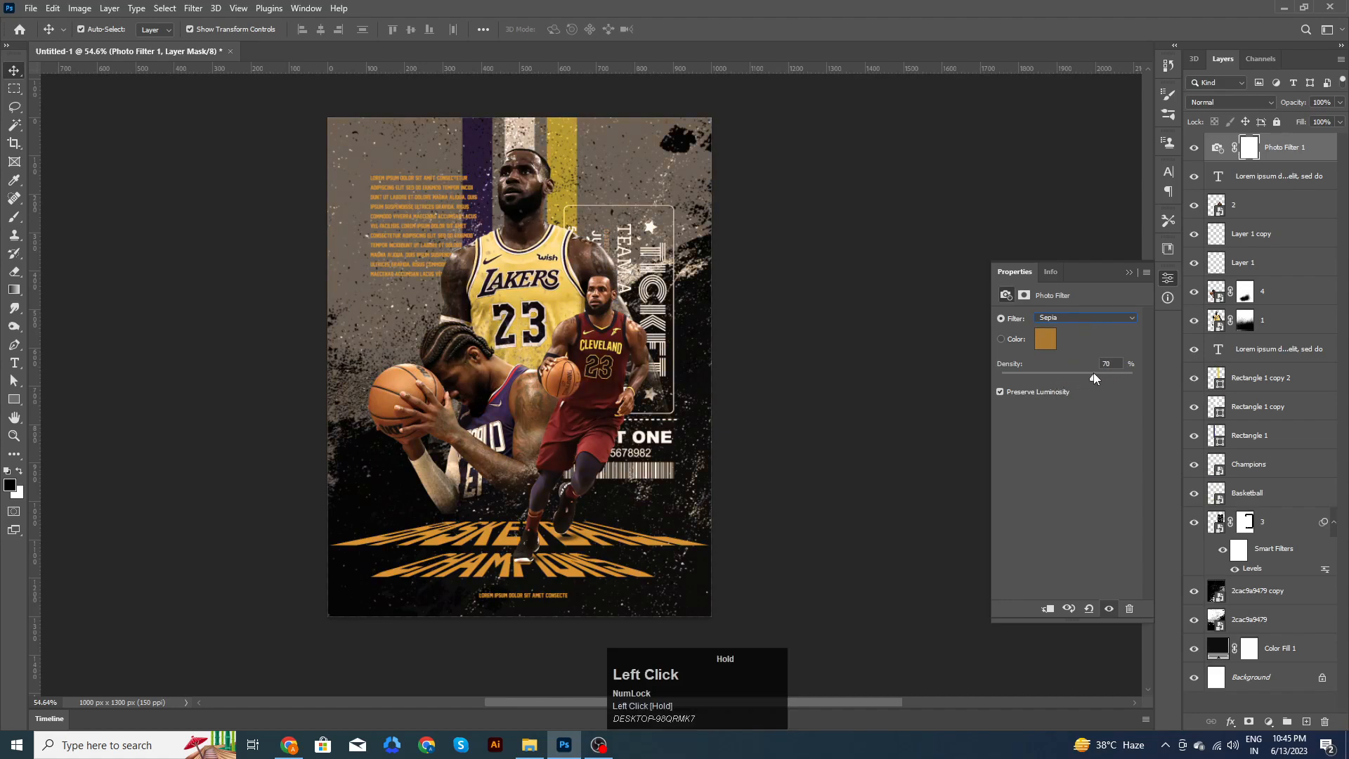
left_click(1128, 273)
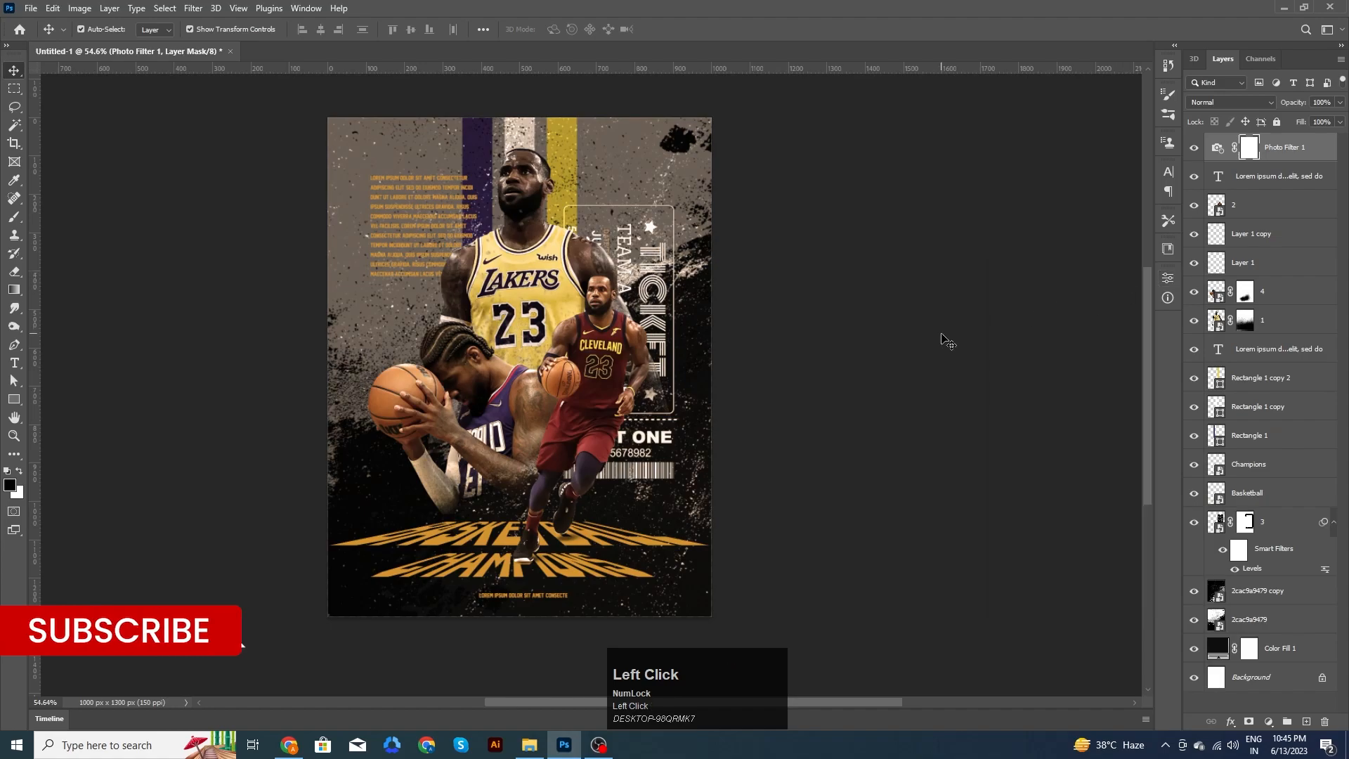
left_click(875, 374)
scroll(874, 374, "down", 1)
scroll(874, 380, "down", 2)
scroll(714, 416, "up", 3)
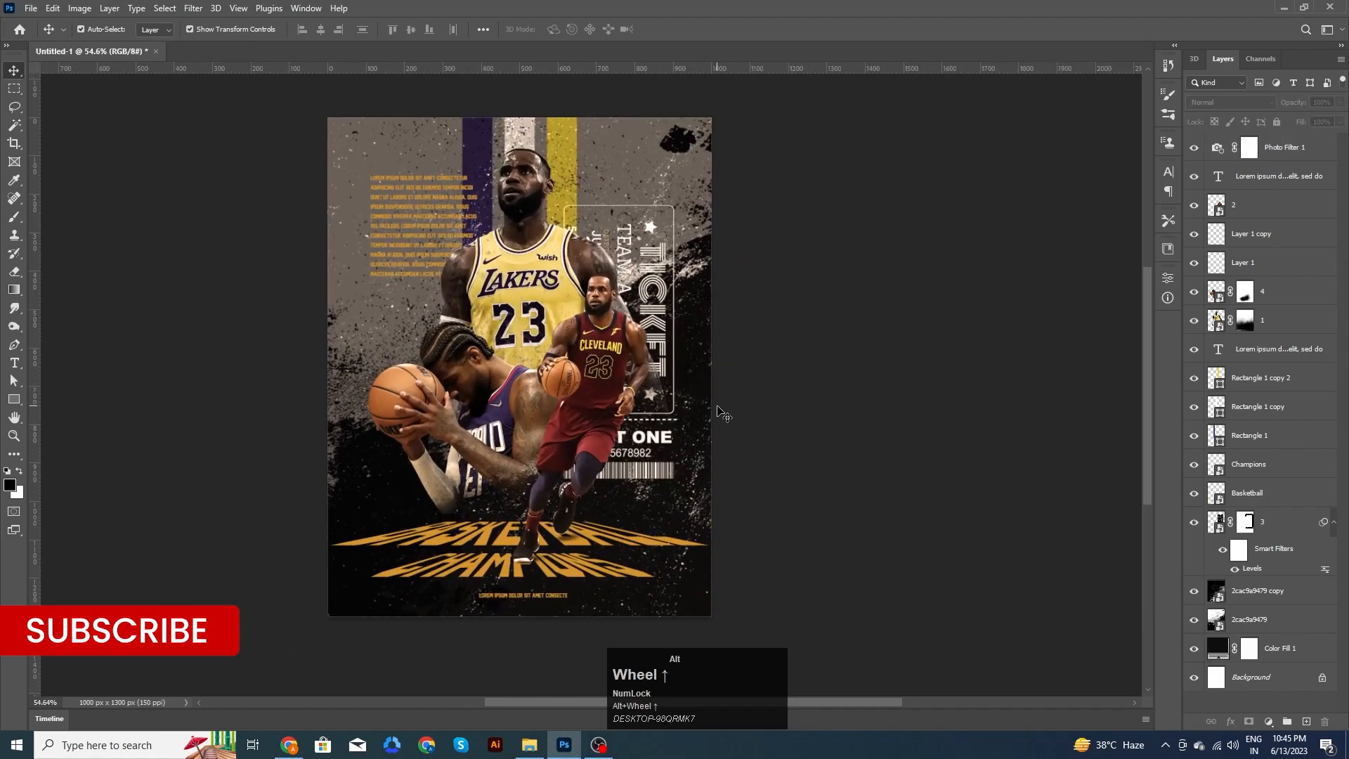
left_click(770, 385)
left_click_drag(770, 385, 856, 382)
scroll(834, 393, "down", 1)
left_click(837, 395)
left_click(877, 383)
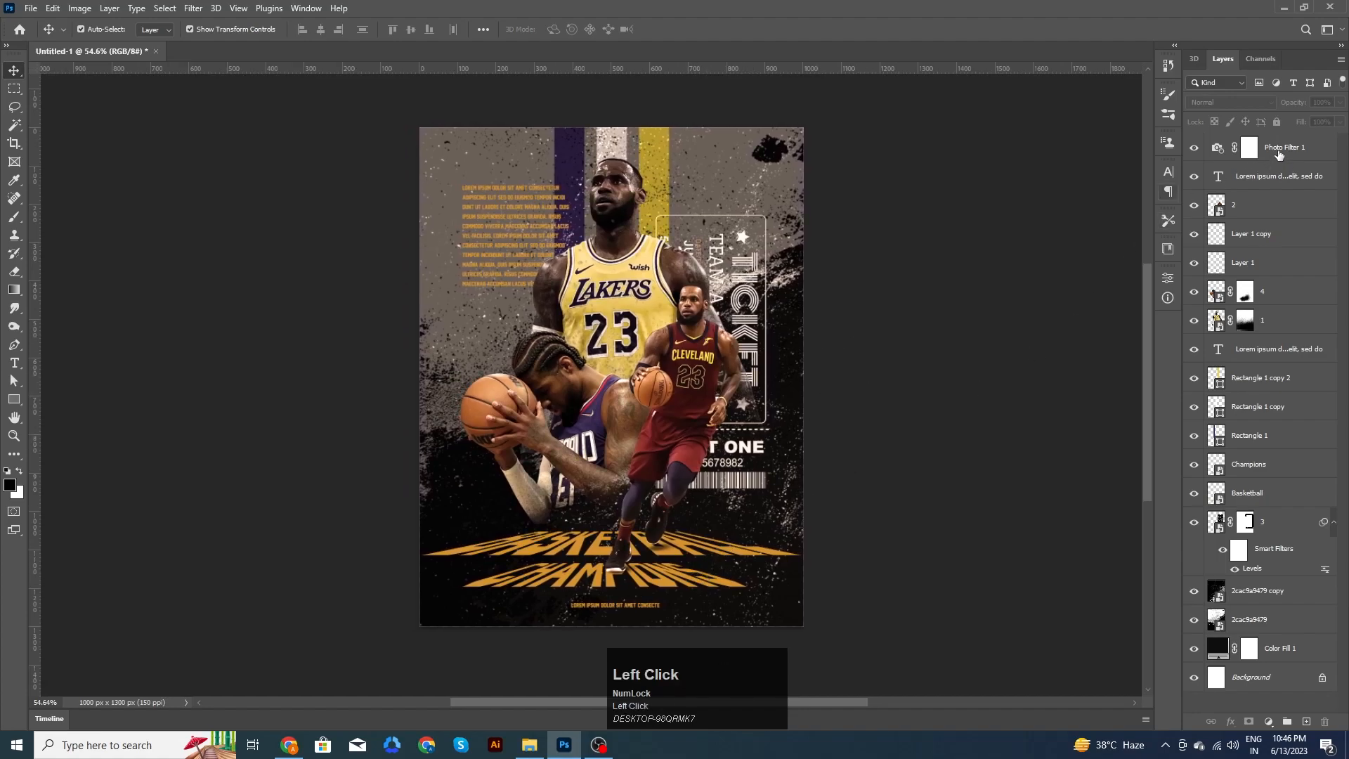
left_click(1279, 151)
left_click(931, 439)
Step: Center the small placeholder text line below the title horizontally on the canvas and clear the selection
left_click(621, 610)
key("ctrl+a")
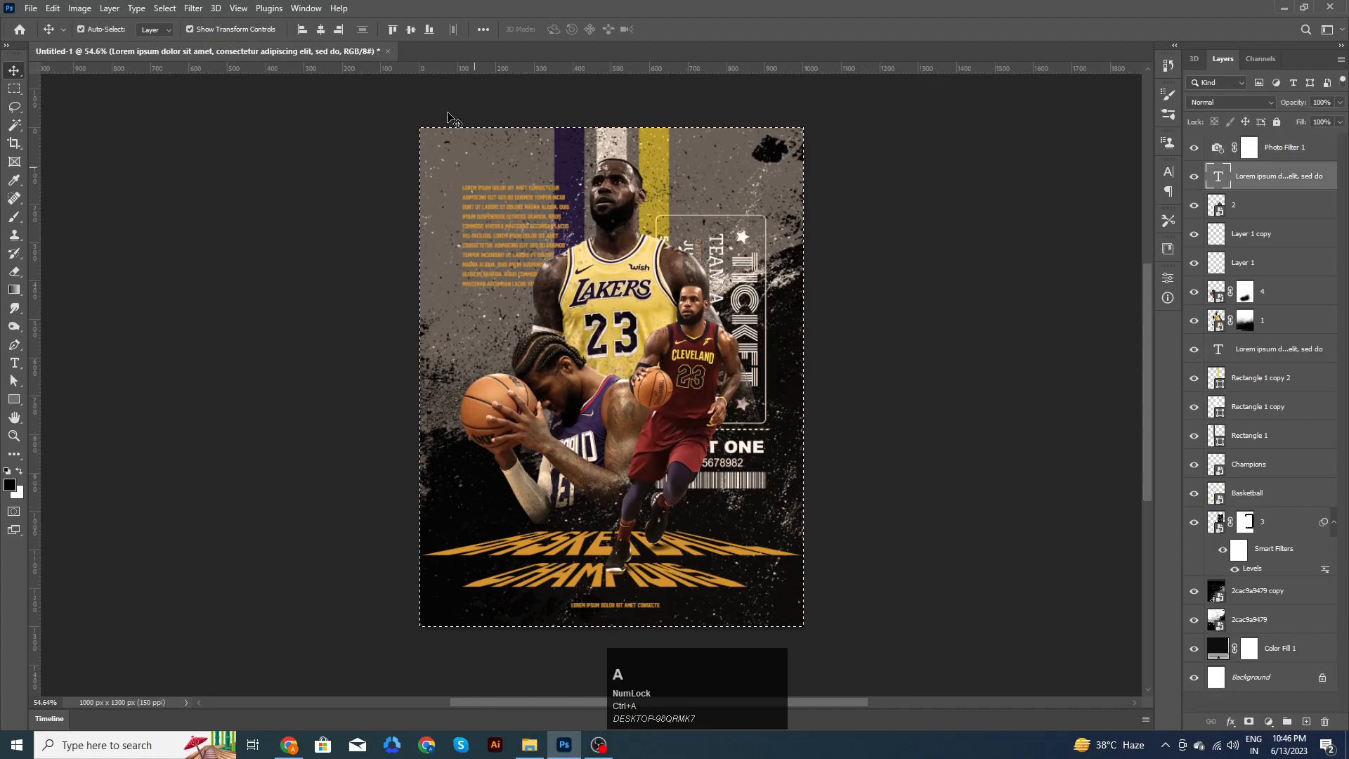
left_click(329, 42)
key("ctrl+d")
left_click(894, 457)
key("space")
left_click(907, 417)
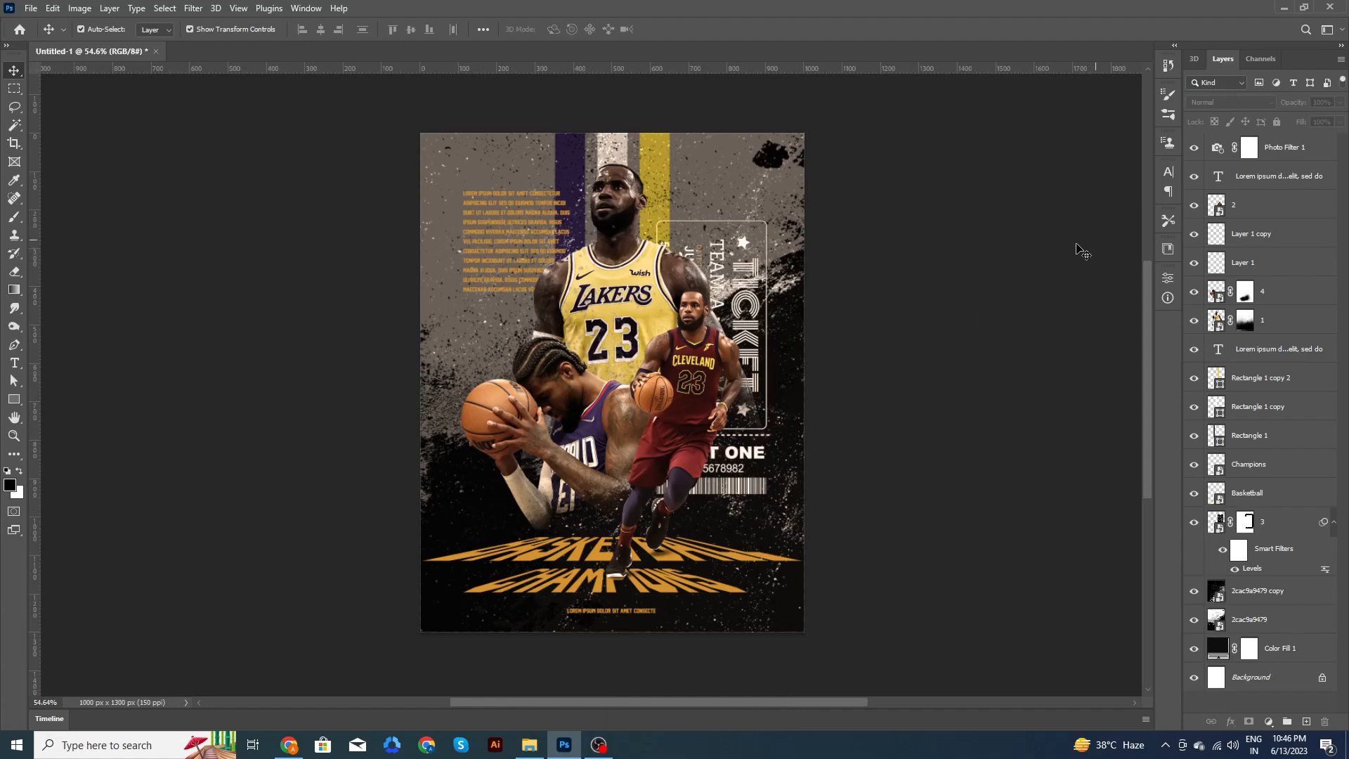
Step: Lower the Photo Filter layer's opacity and stamp all visible layers into a new merged layer on top
left_click(1280, 150)
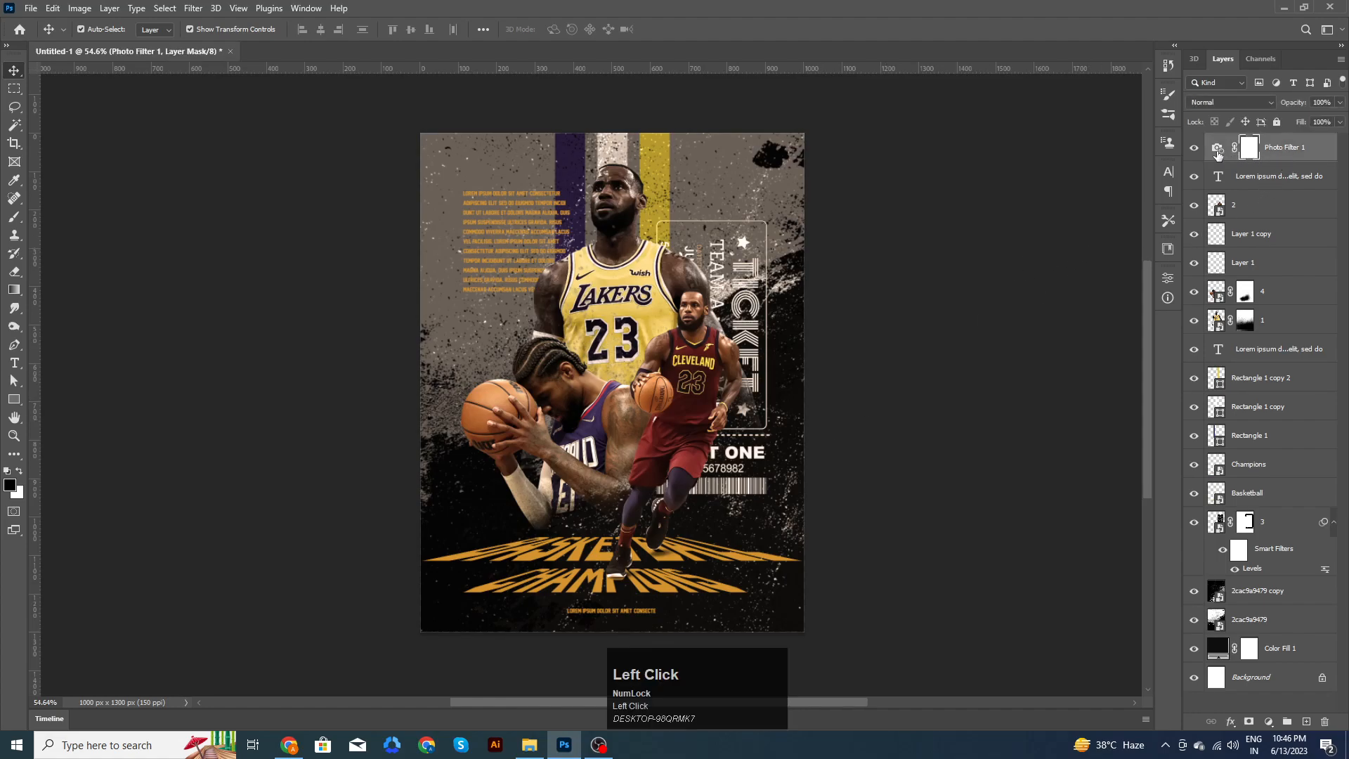
left_click_drag(1297, 104, 1275, 103)
key("ctrl+shift+alt+e")
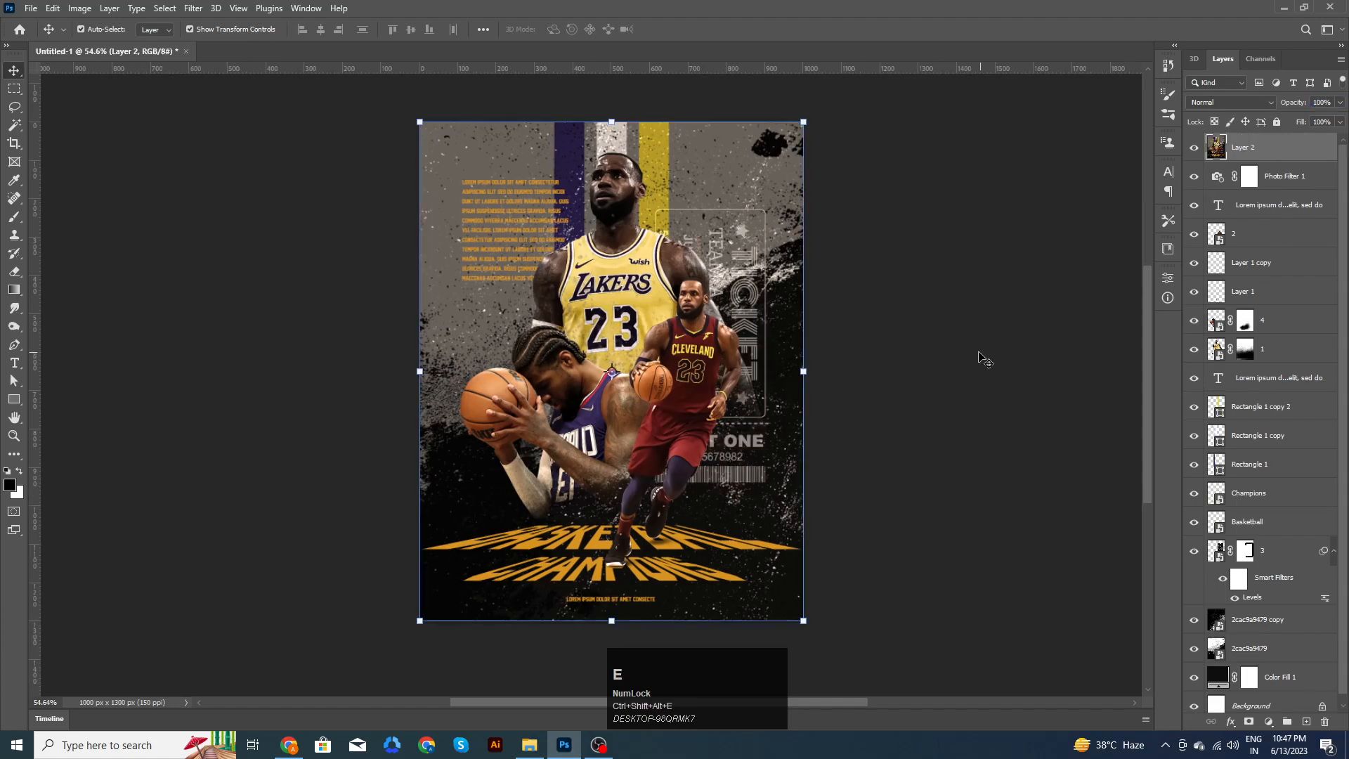
Step: Open the Camera Raw Filter on the merged layer and set Sharpening to 17 and Noise Reduction to about 7
left_click(193, 7)
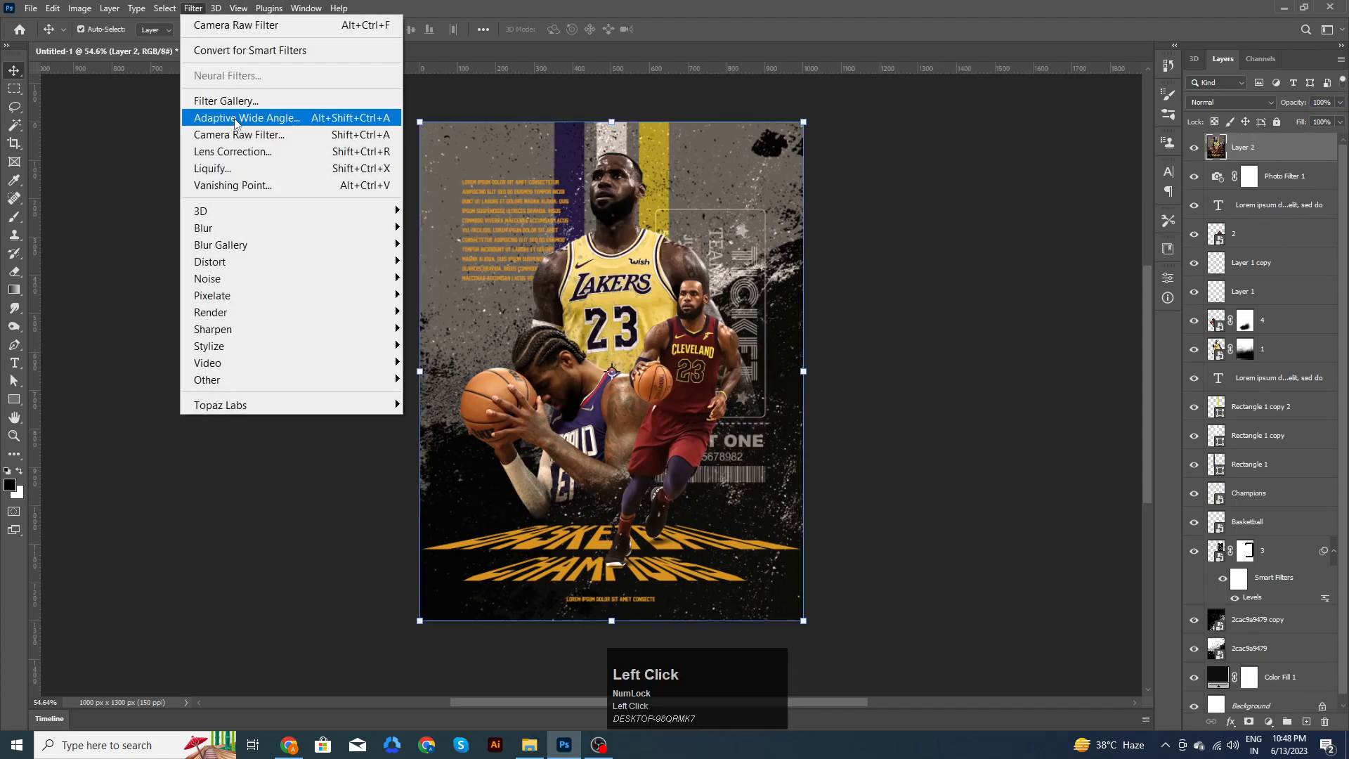
left_click(232, 134)
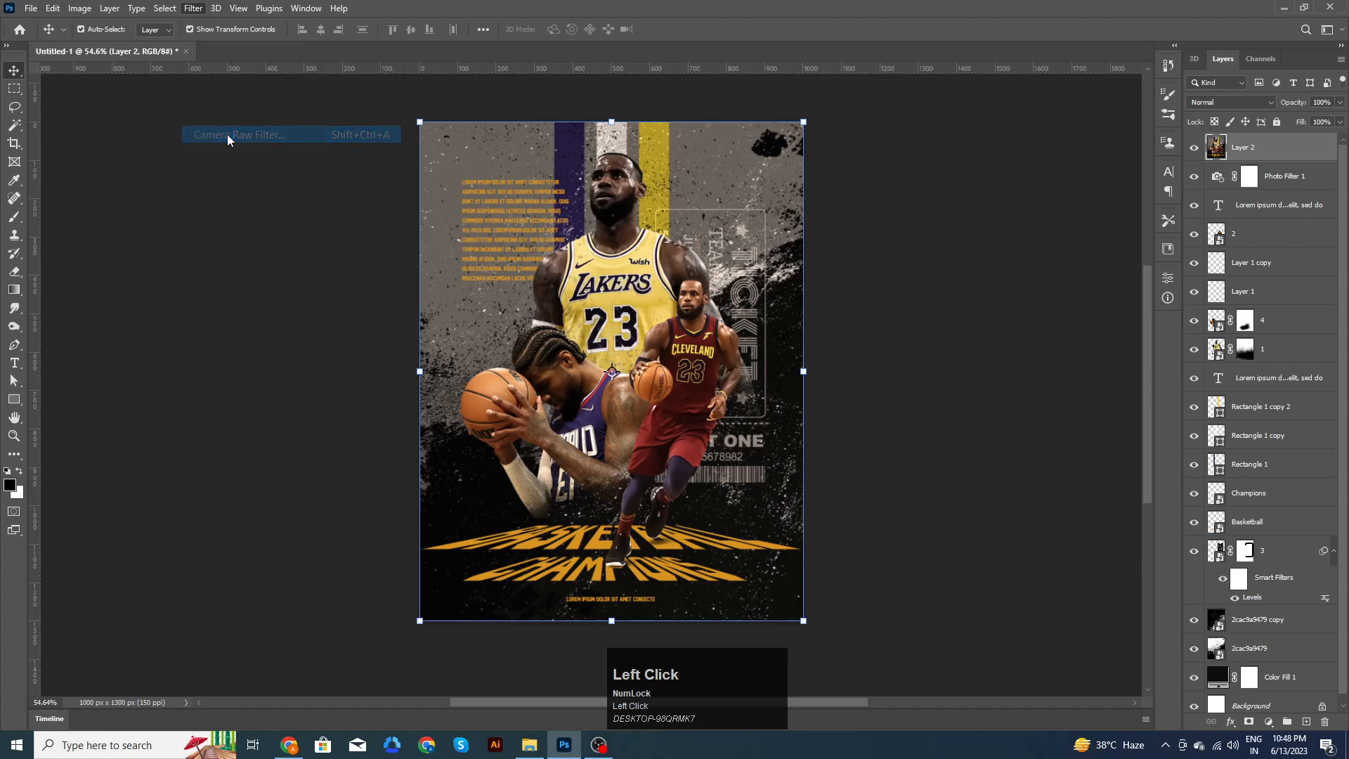
key("ctrl+shift+a")
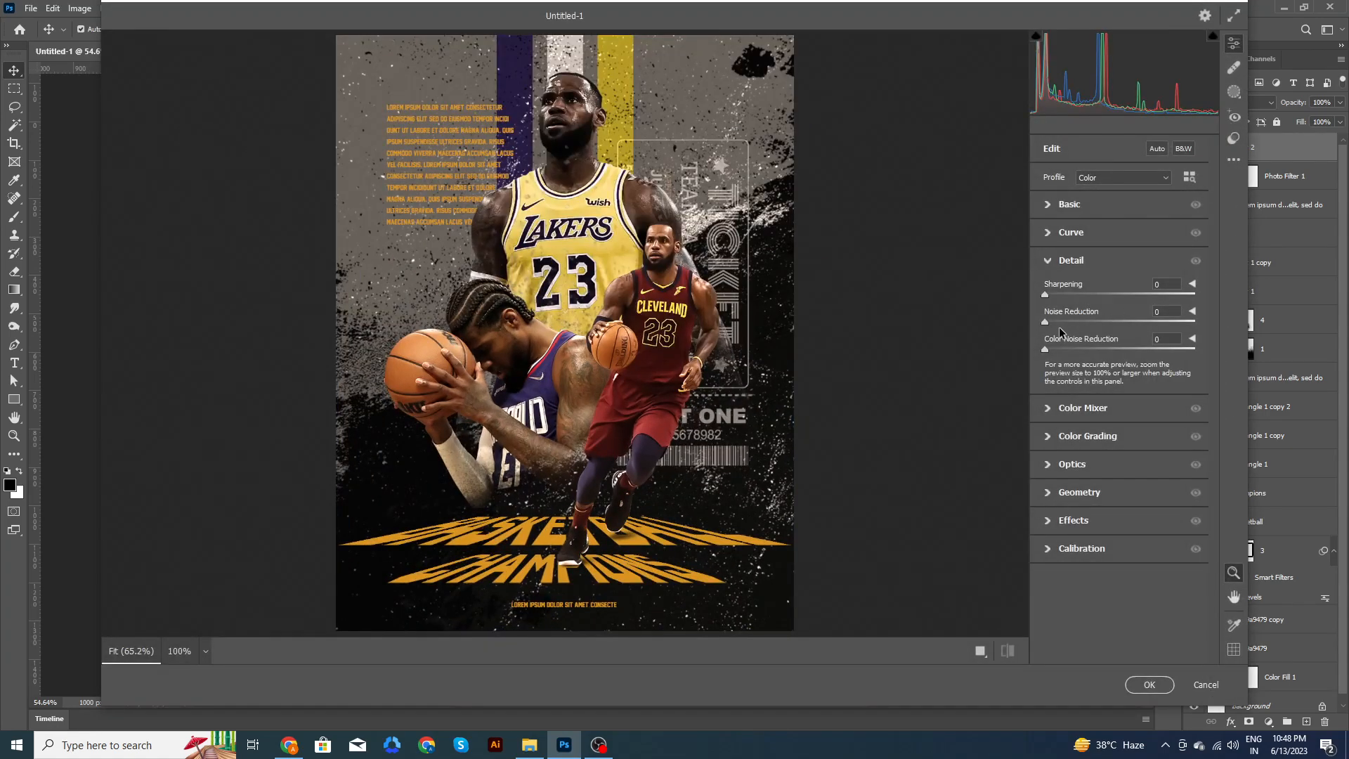
left_click_drag(1047, 295, 1056, 322)
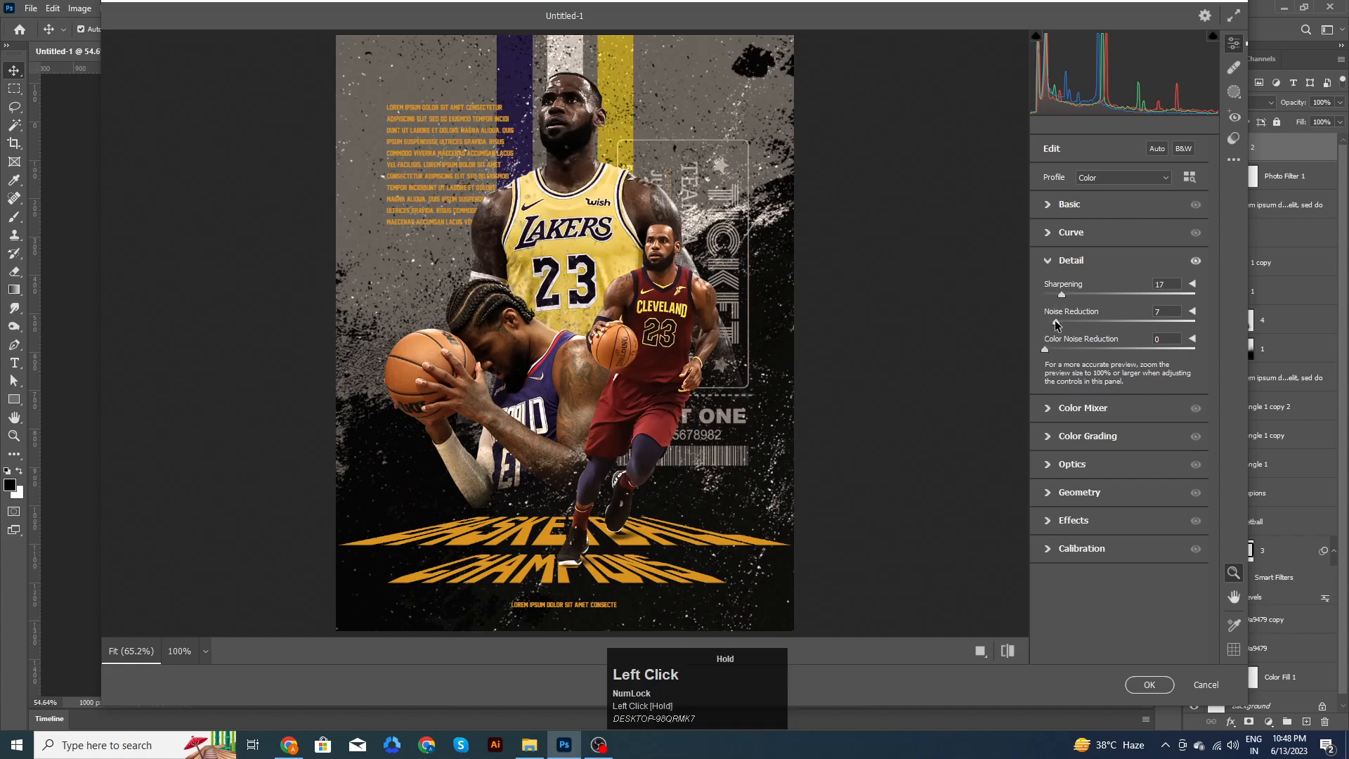
Step: Set Highlights +12, Shadows -14, Whites +9, Blacks -8, Texture +7, Clarity +7 and Vibrance +4, and apply the Camera Raw Filter
left_click(1048, 211)
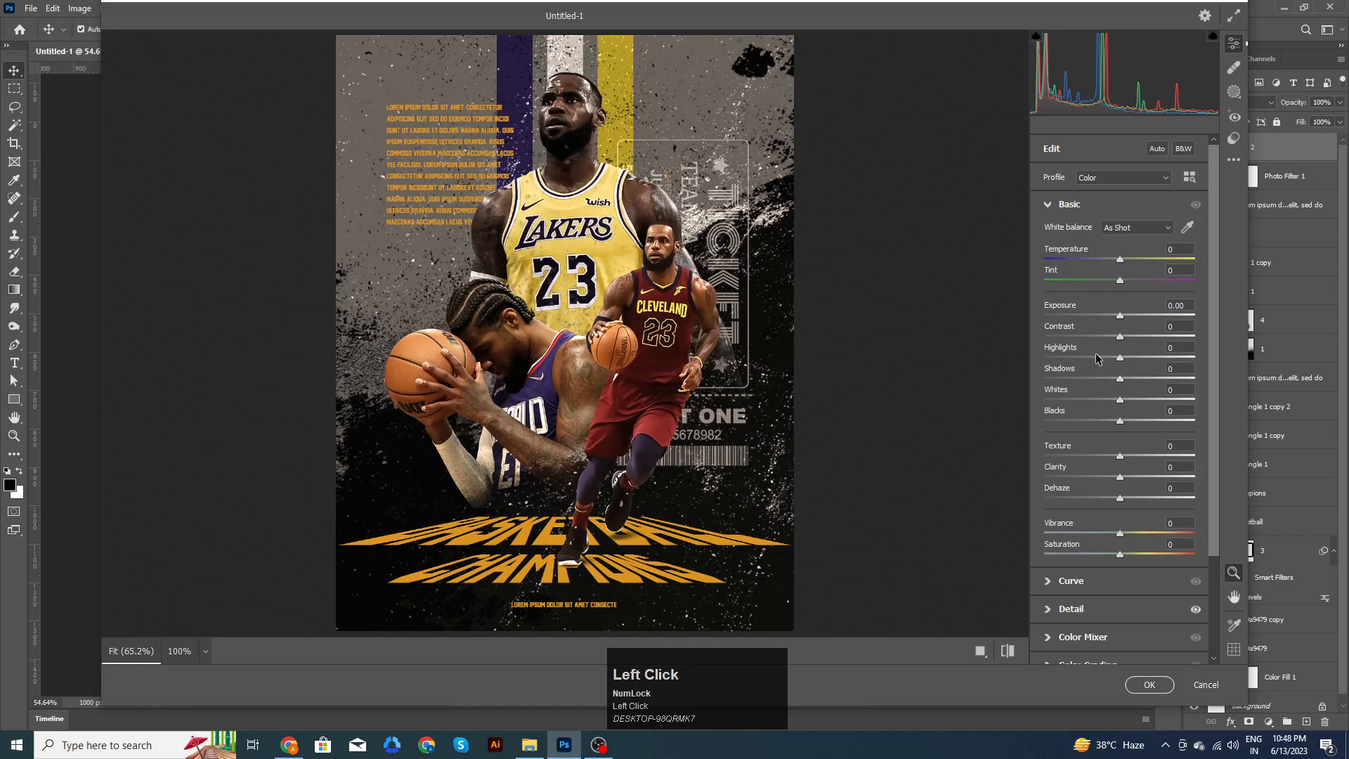
left_click_drag(1117, 359, 1125, 477)
left_click_drag(1118, 535, 1124, 538)
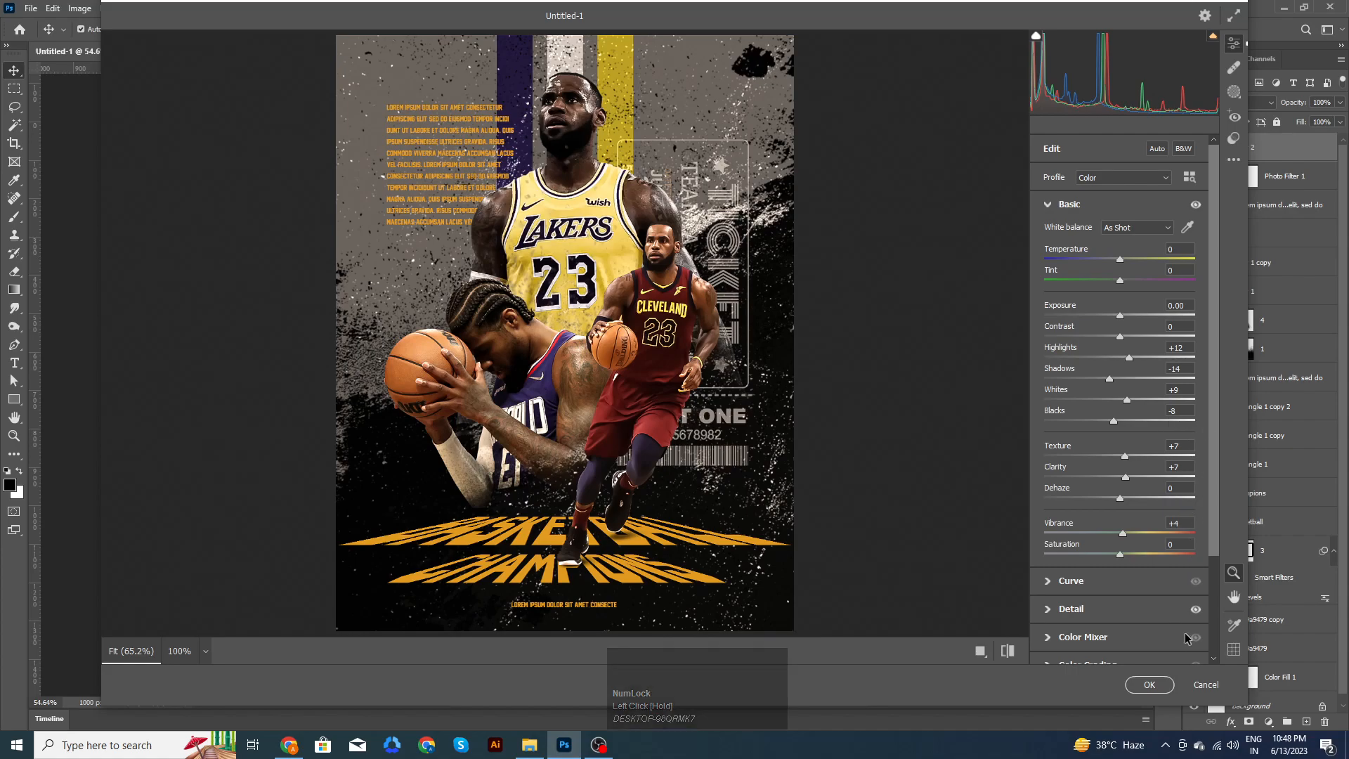
left_click(1152, 685)
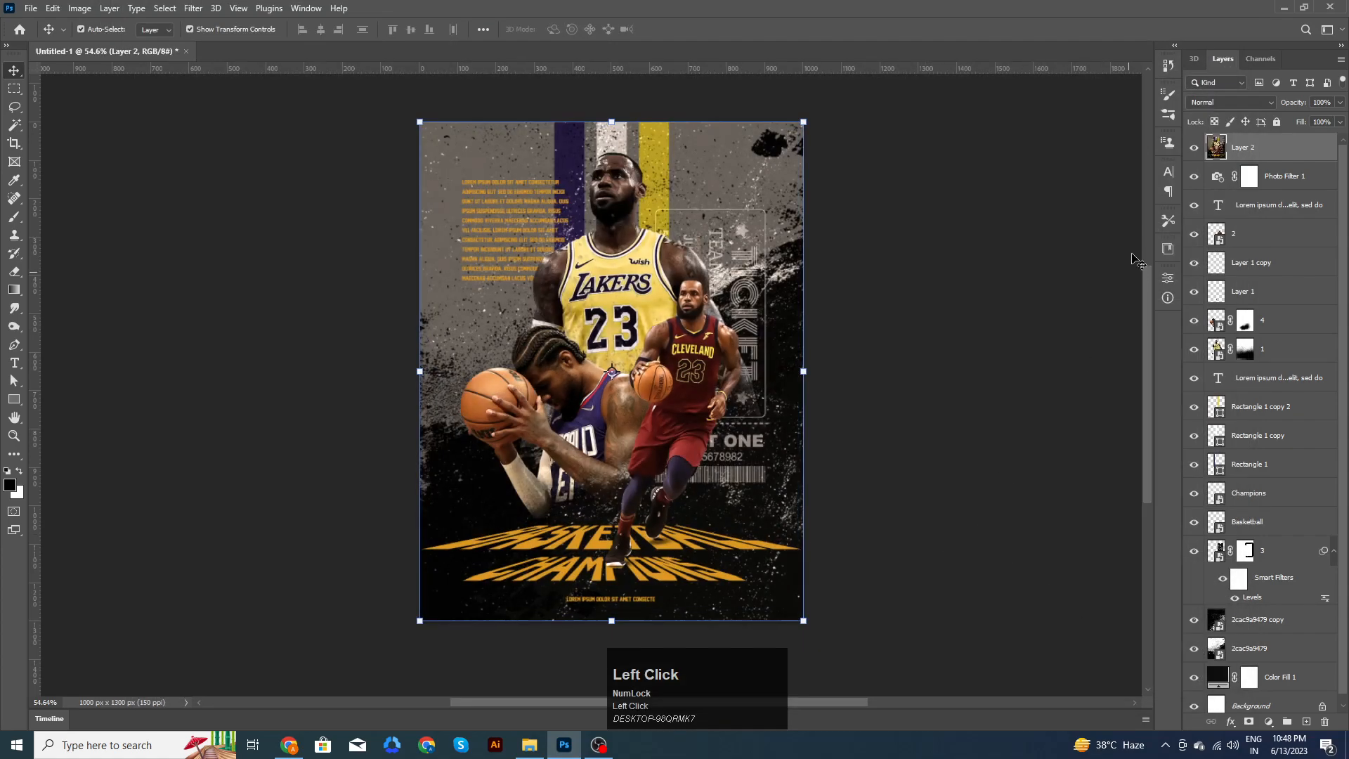
Step: Compare the poster with and without the merged Camera Raw layer and examine the whole design
left_click(1194, 148)
left_click(1194, 148)
left_click(976, 353)
scroll(945, 394, "down", 2)
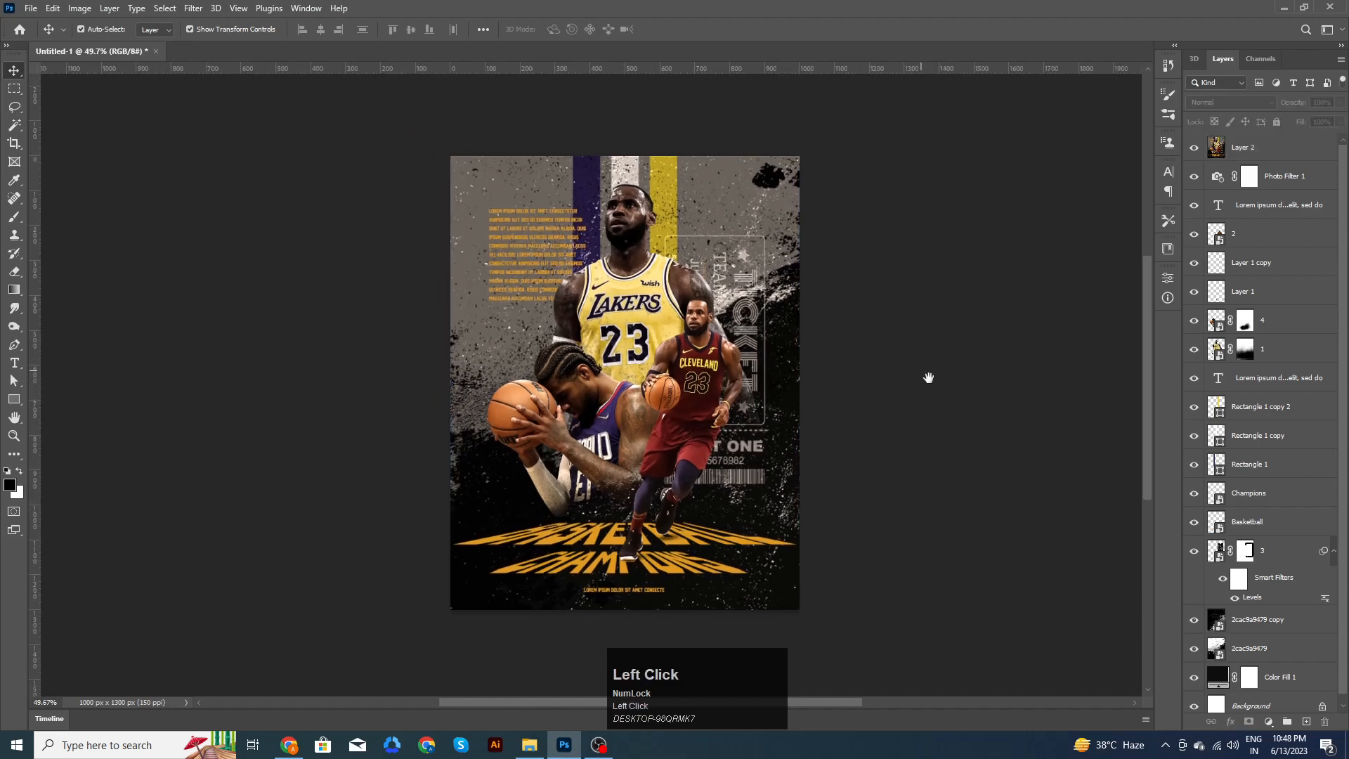
left_click_drag(928, 377, 937, 377)
scroll(896, 392, "up", 1)
left_click(919, 398)
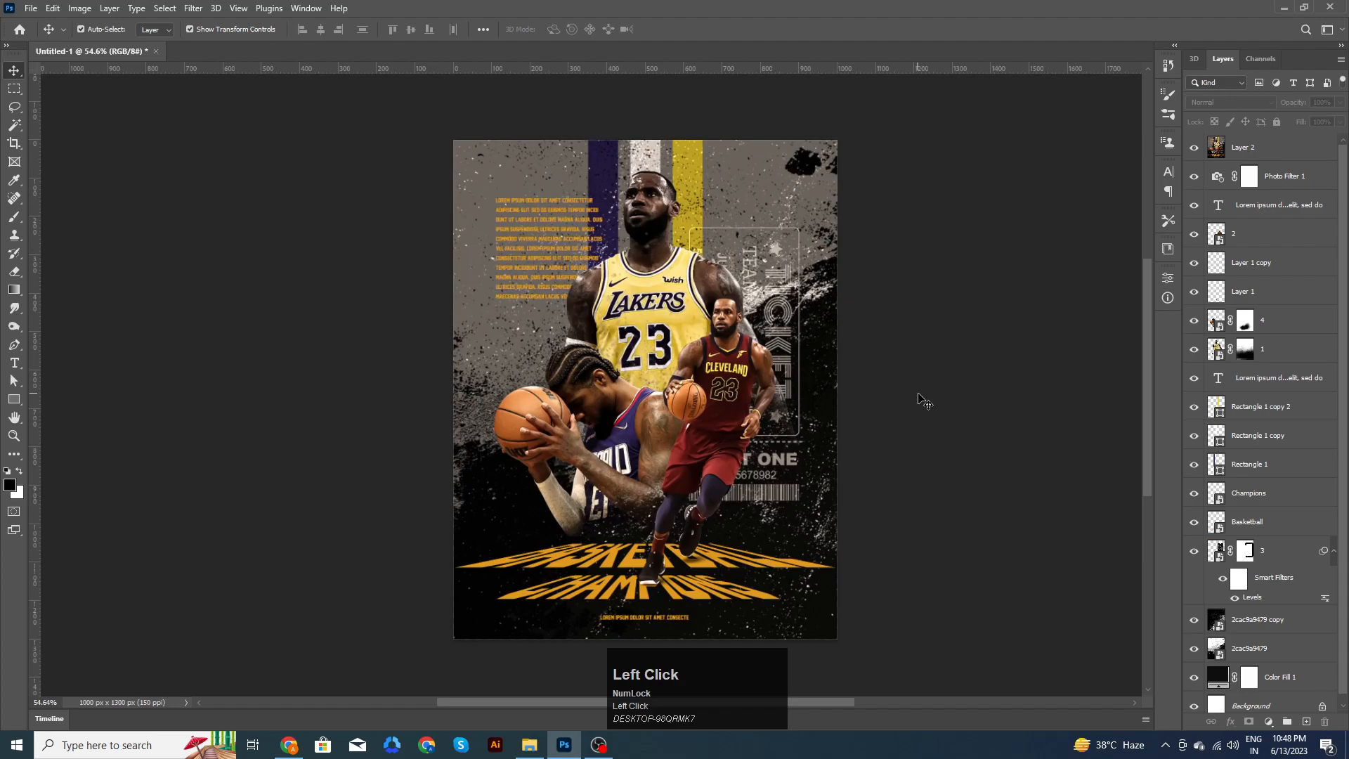